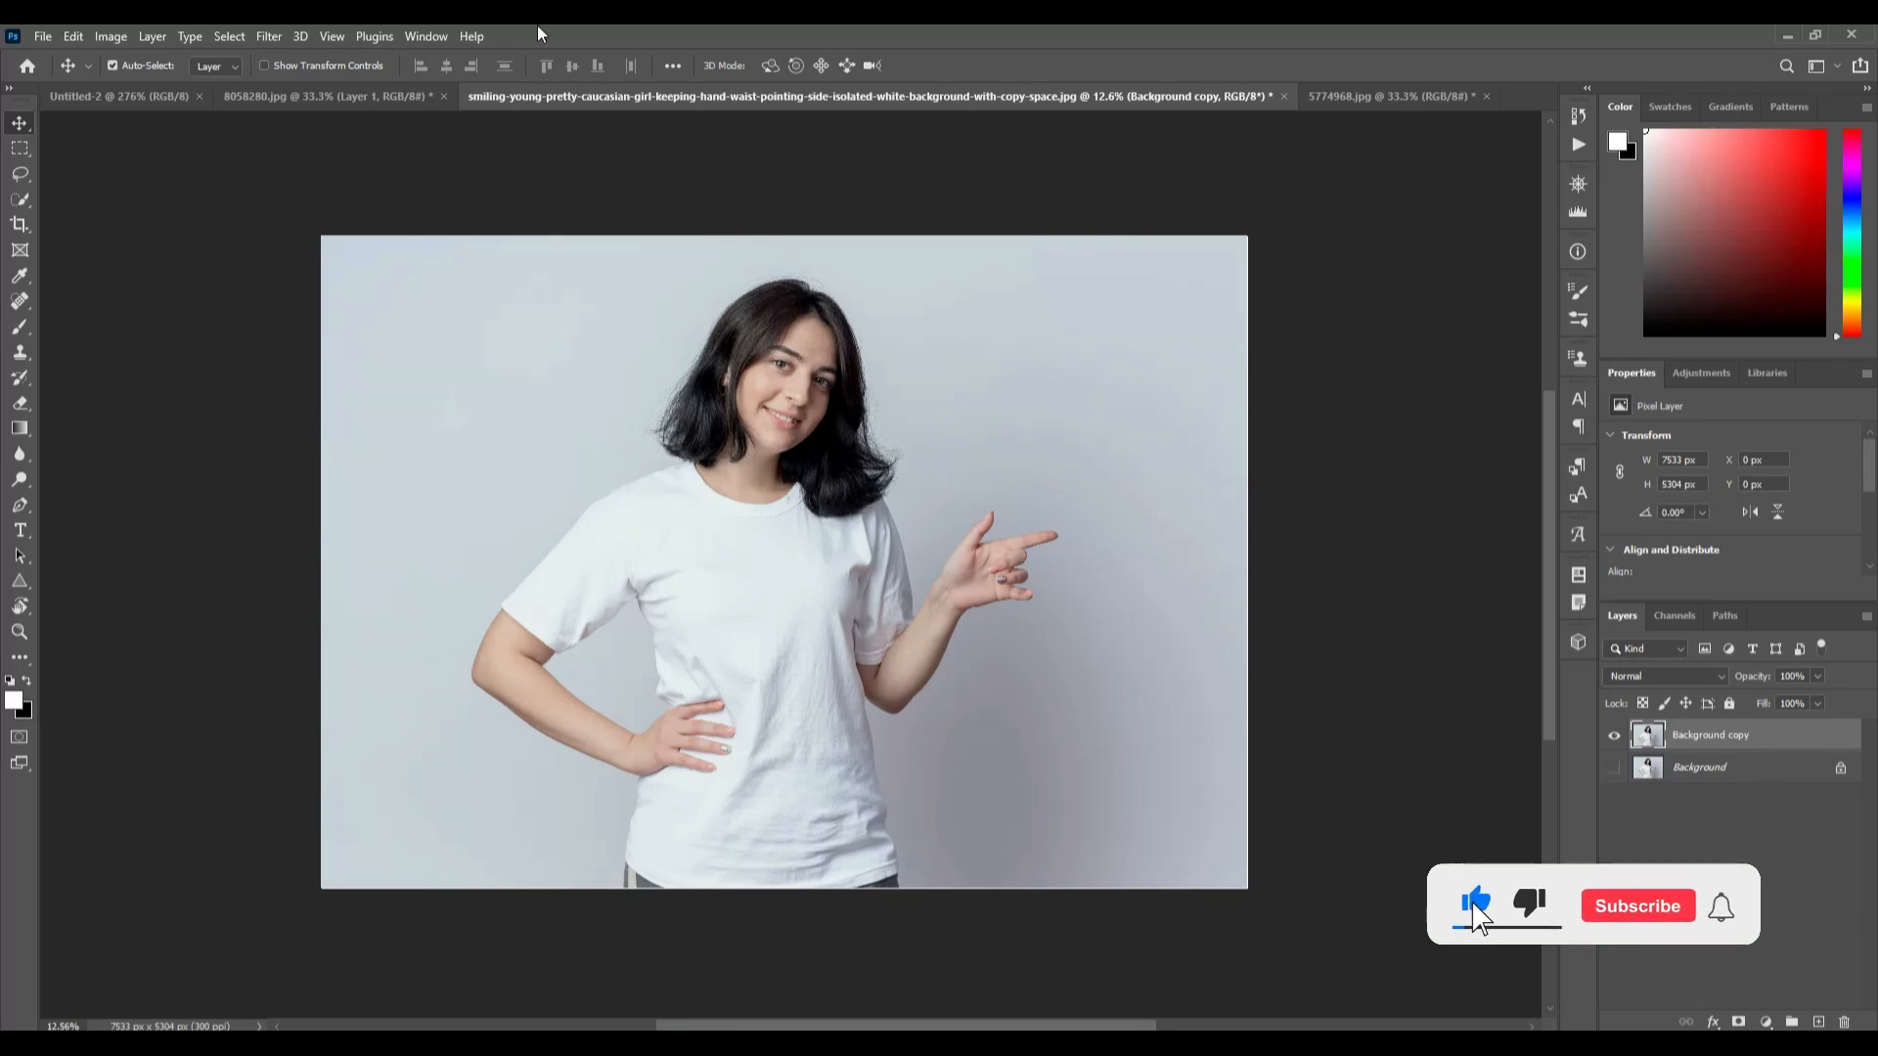
- Select the sleeves and upper part of the white T-shirt with the Quick Selection tool at a 600 px brush size
{"action": "left_click", "coordinate": [20, 631]}
{"action": "left_click", "coordinate": [691, 598]}
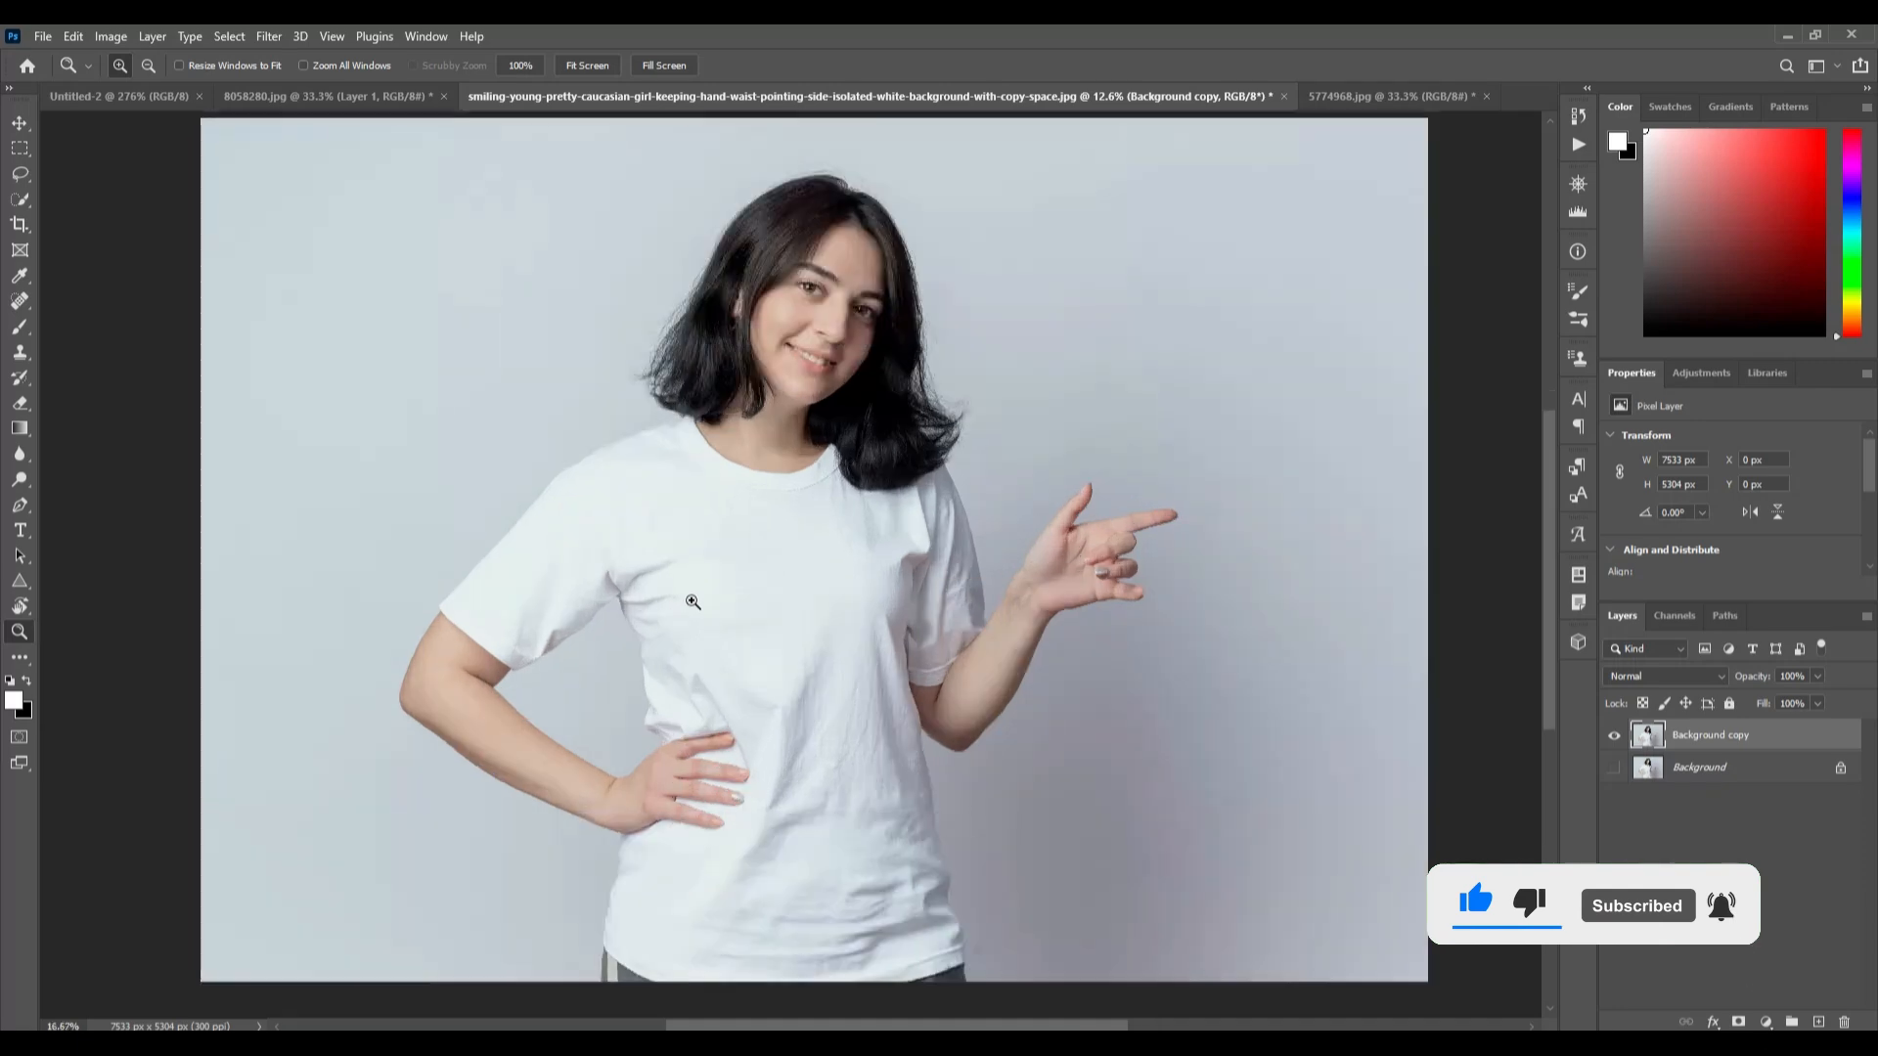
{"action": "left_click", "coordinate": [798, 491]}
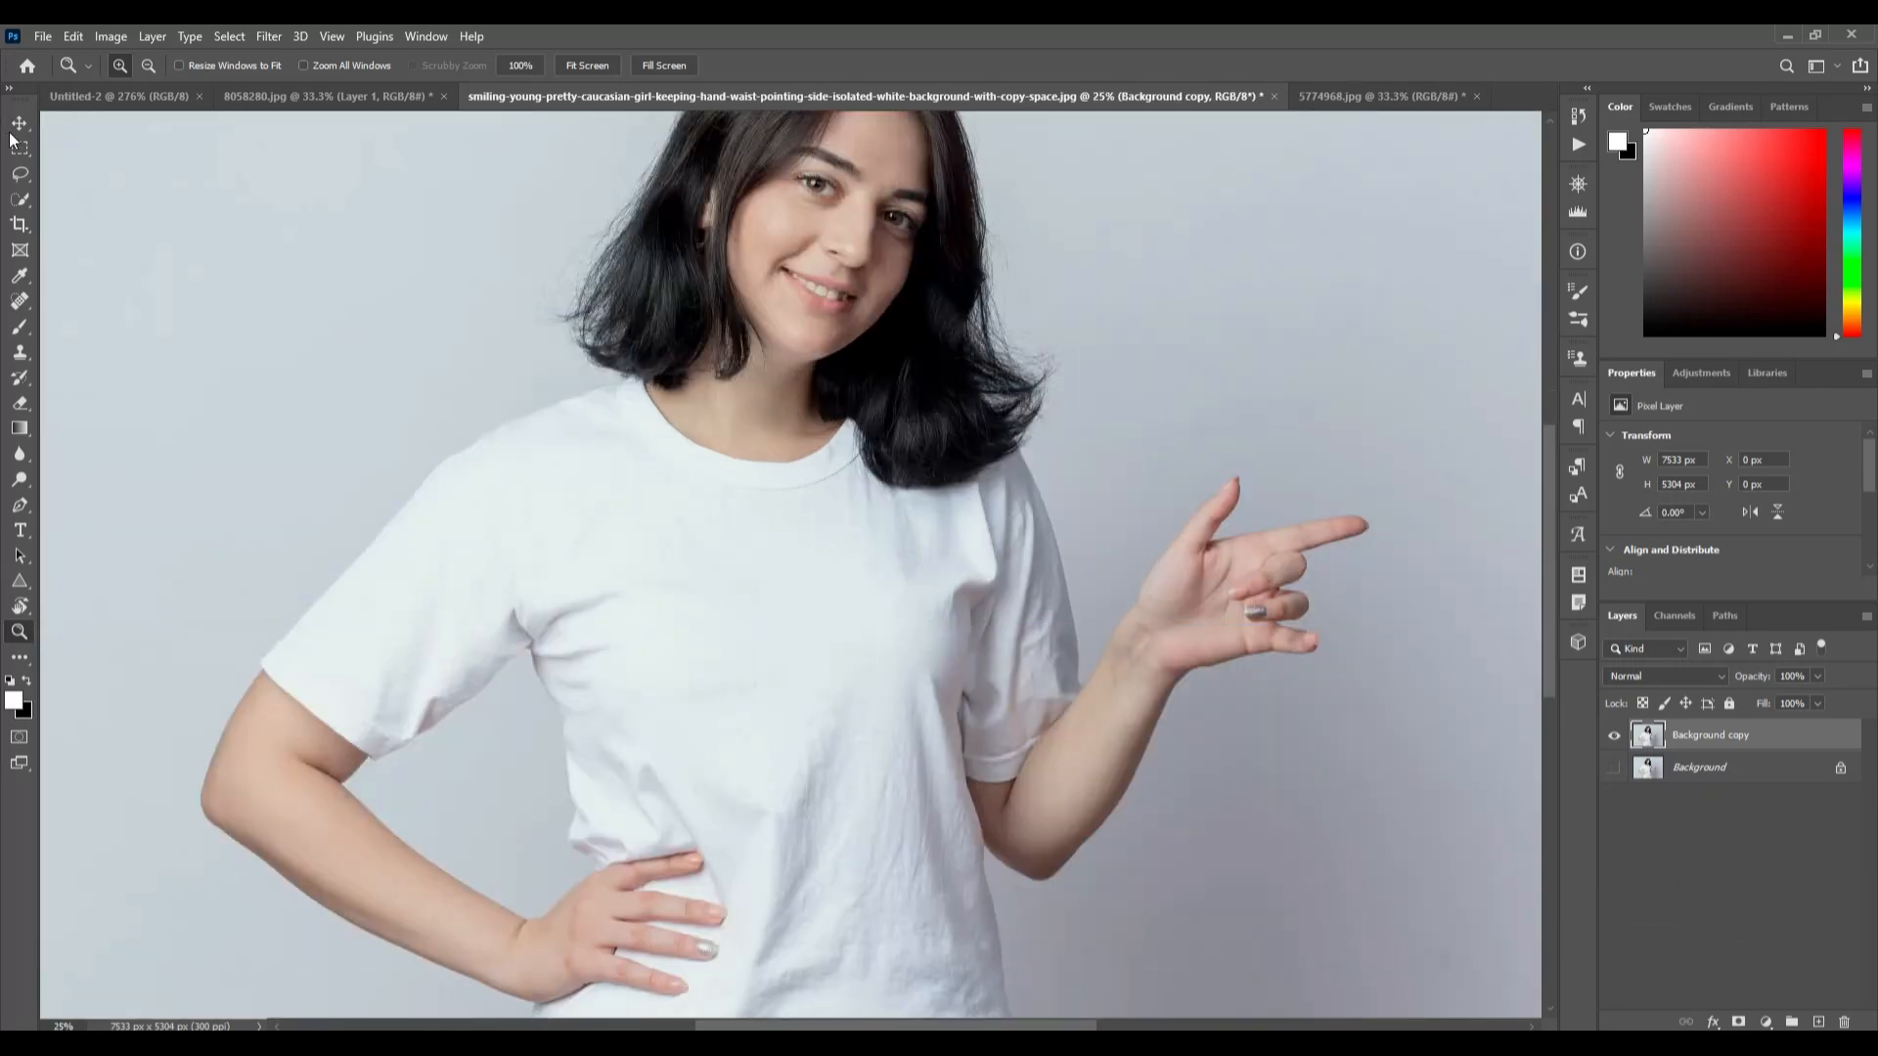
{"action": "right_click", "coordinate": [19, 198]}
{"action": "left_click", "coordinate": [92, 215]}
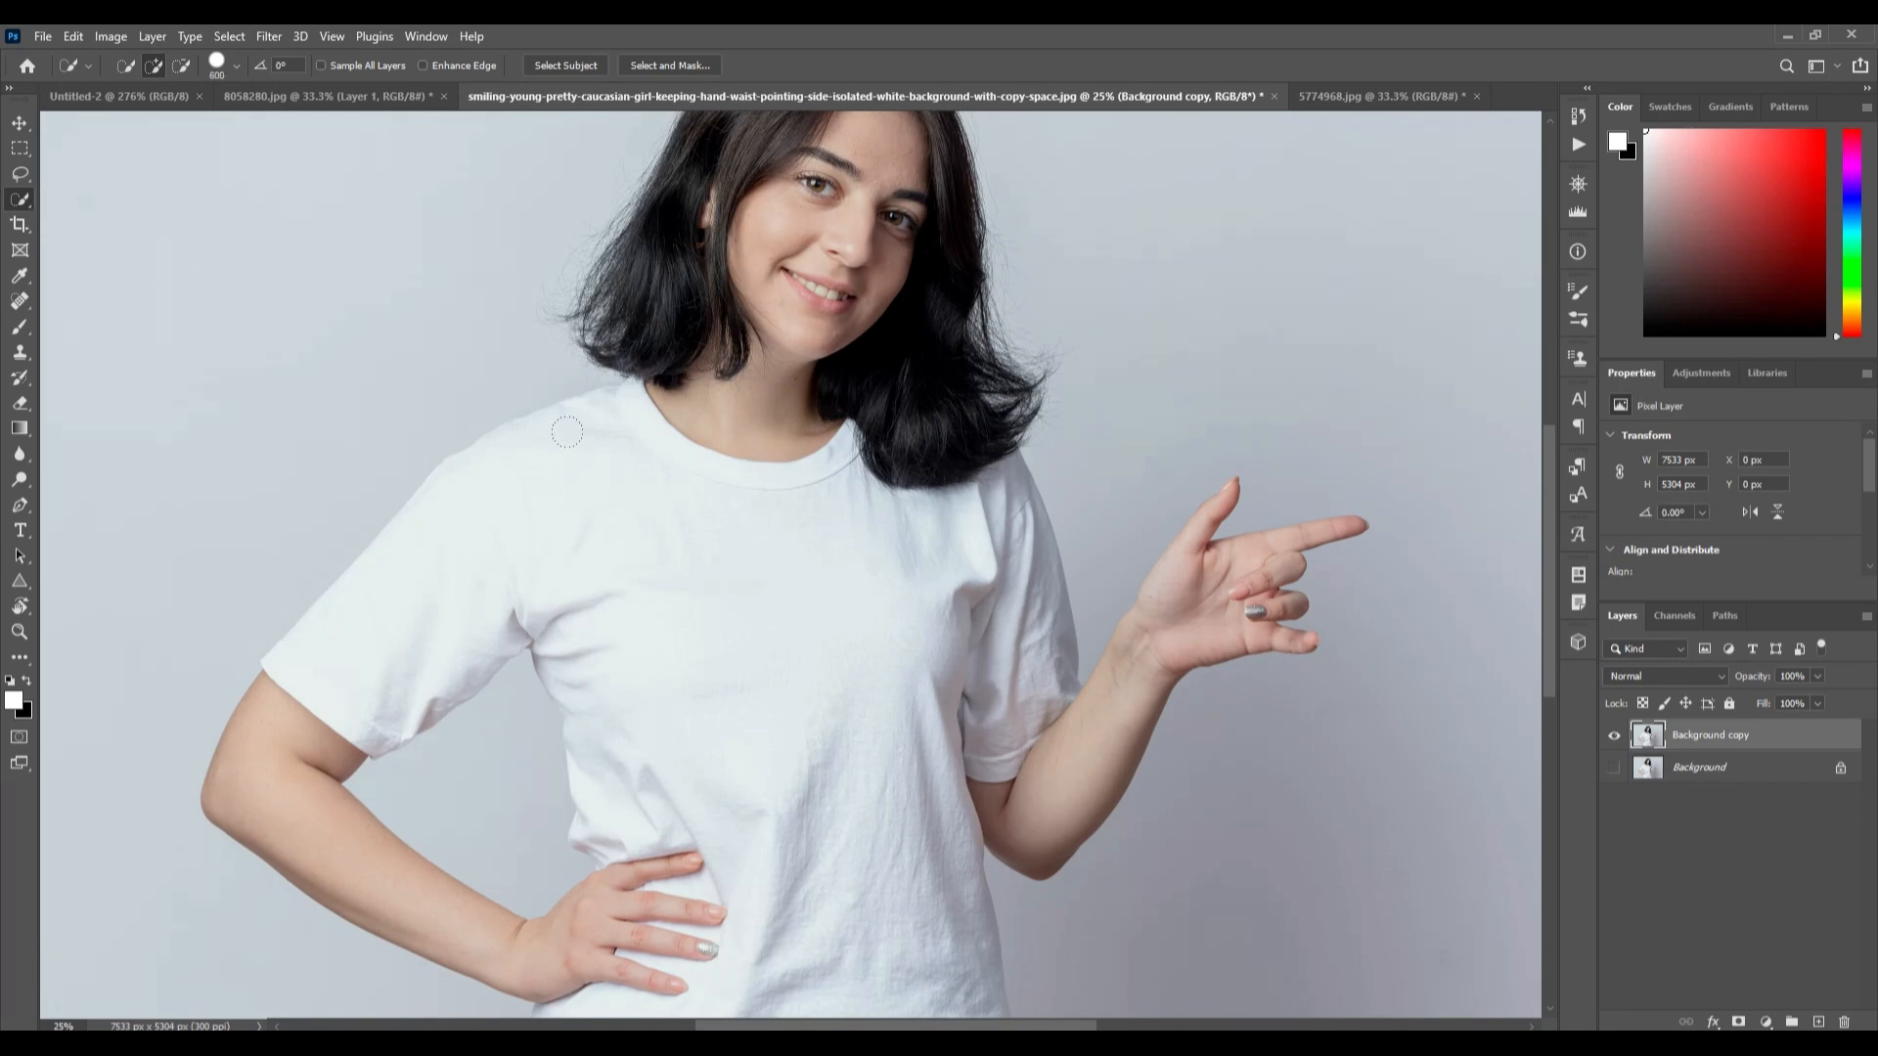
{"action": "mouse_move", "coordinate": [597, 479]}
{"action": "left_mouse_down"}
{"action": "mouse_move", "coordinate": [536, 412]}
{"action": "mouse_move", "coordinate": [536, 430]}
{"action": "mouse_move", "coordinate": [426, 476]}
{"action": "mouse_move", "coordinate": [445, 469]}
{"action": "mouse_move", "coordinate": [505, 526]}
{"action": "mouse_move", "coordinate": [440, 475]}
{"action": "left_mouse_up"}
{"action": "mouse_move", "coordinate": [662, 537]}
{"action": "left_mouse_down"}
{"action": "mouse_move", "coordinate": [698, 532]}
{"action": "mouse_move", "coordinate": [685, 685]}
{"action": "mouse_move", "coordinate": [738, 734]}
{"action": "mouse_move", "coordinate": [742, 662]}
{"action": "mouse_move", "coordinate": [659, 473]}
{"action": "mouse_move", "coordinate": [881, 484]}
{"action": "mouse_move", "coordinate": [976, 567]}
{"action": "left_mouse_up"}
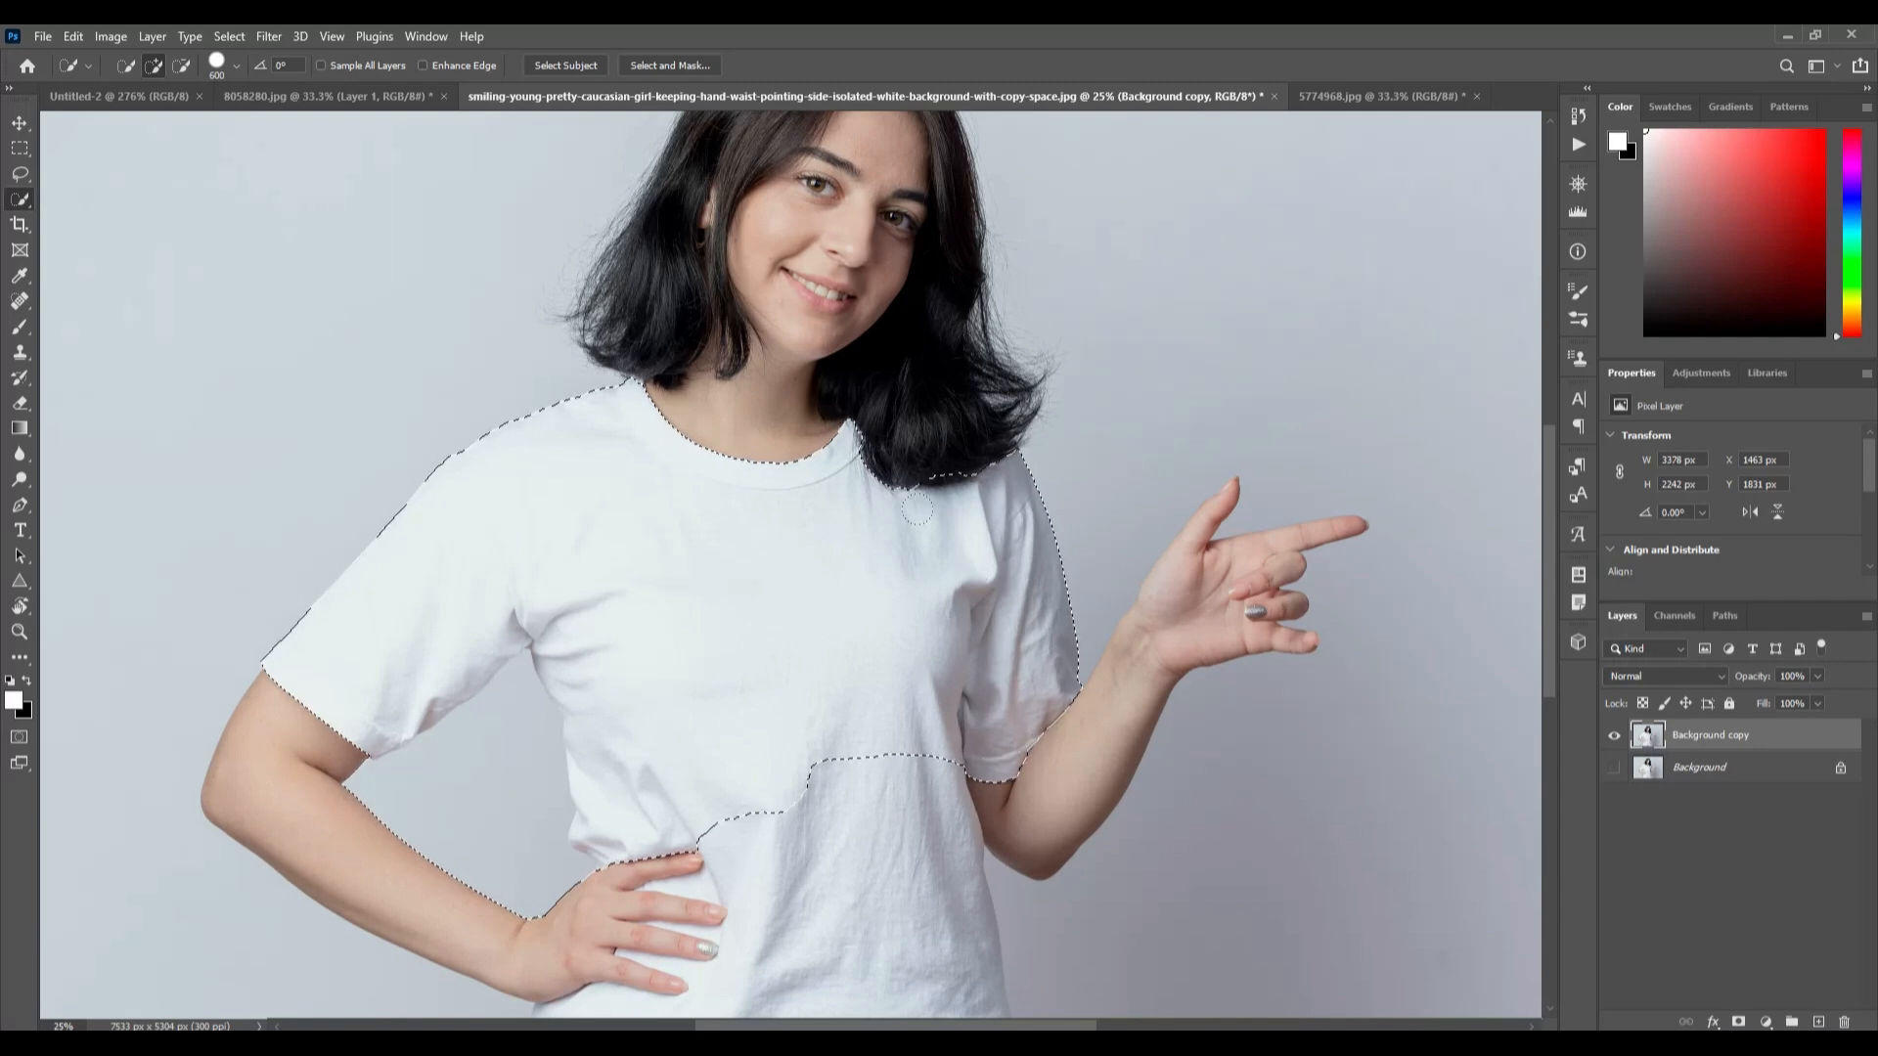
- Extend the selection down the front of the T-shirt to its bottom hem
{"action": "scroll", "coordinate": [643, 663], "scroll_direction": "down", "scroll_amount": 1}
{"action": "scroll", "coordinate": [644, 662], "scroll_direction": "down", "scroll_amount": 1}
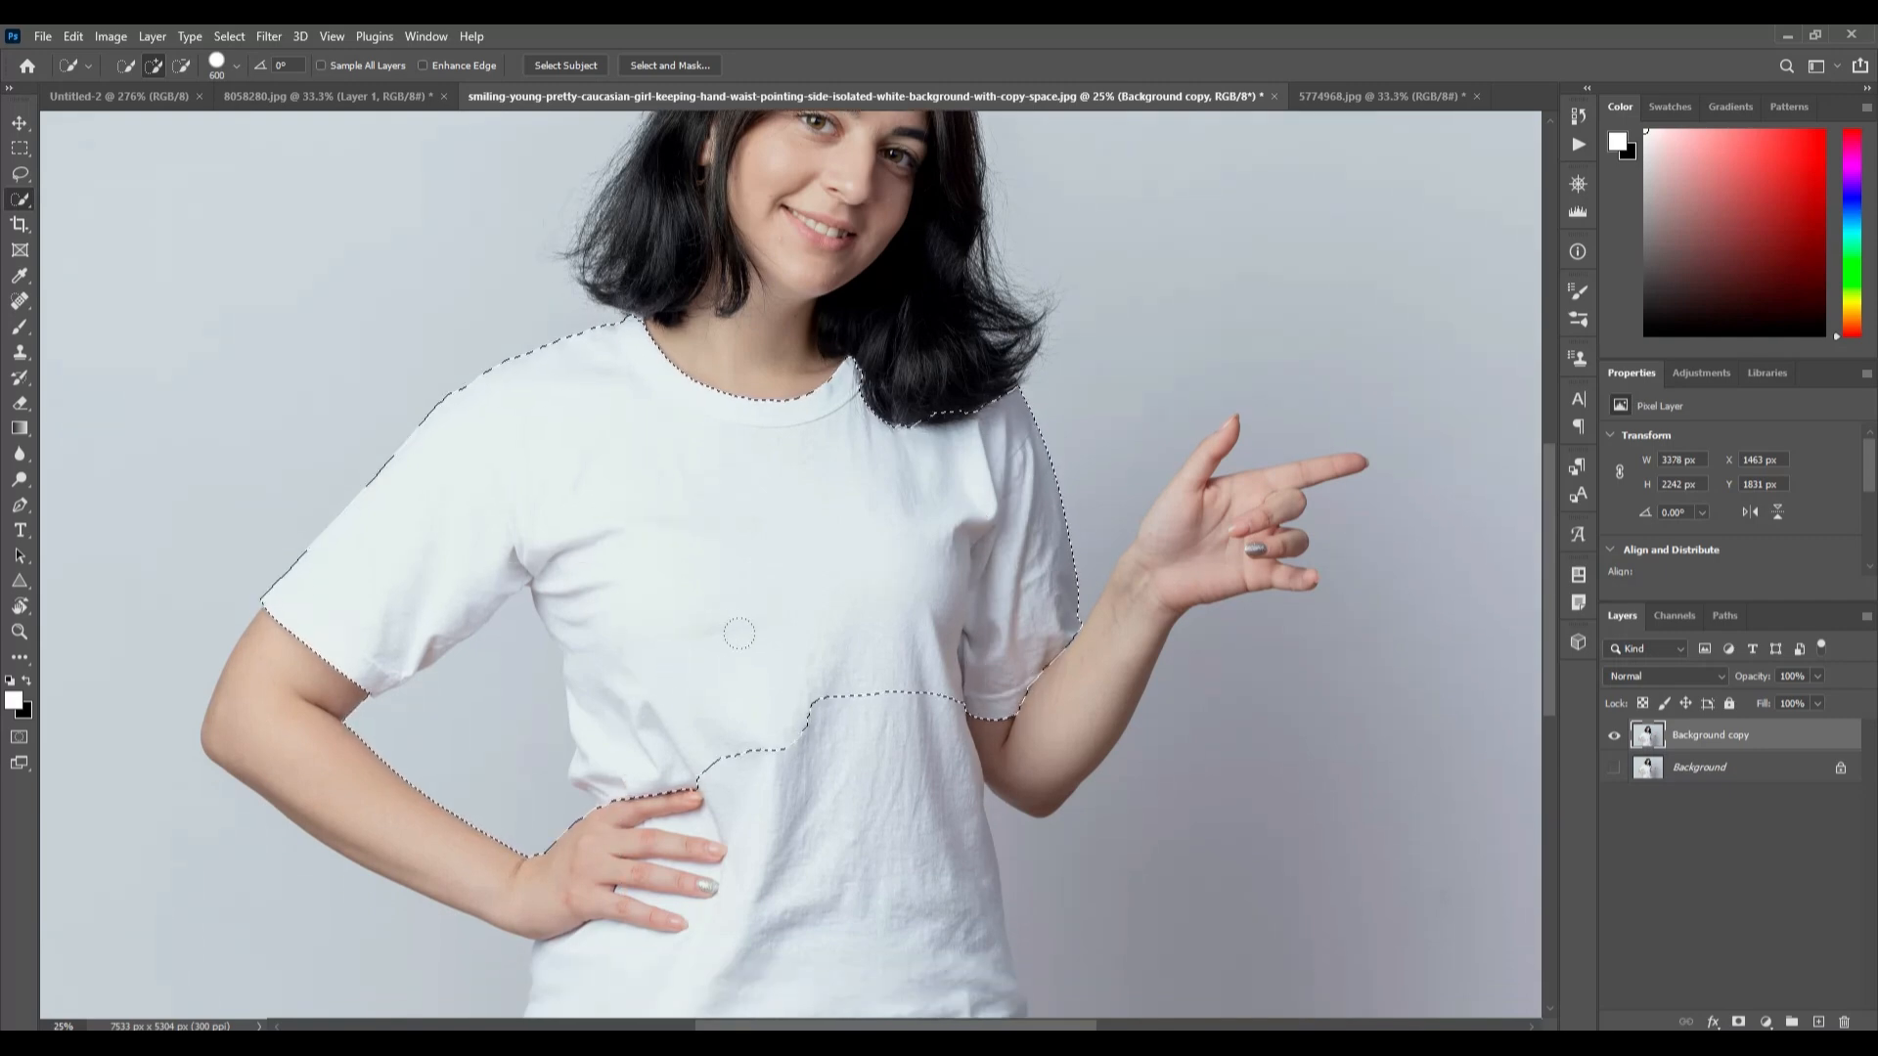
{"action": "left_click_drag", "start_coordinate": [763, 637], "coordinate": [825, 726]}
{"action": "scroll", "coordinate": [825, 726], "scroll_direction": "down", "scroll_amount": 1}
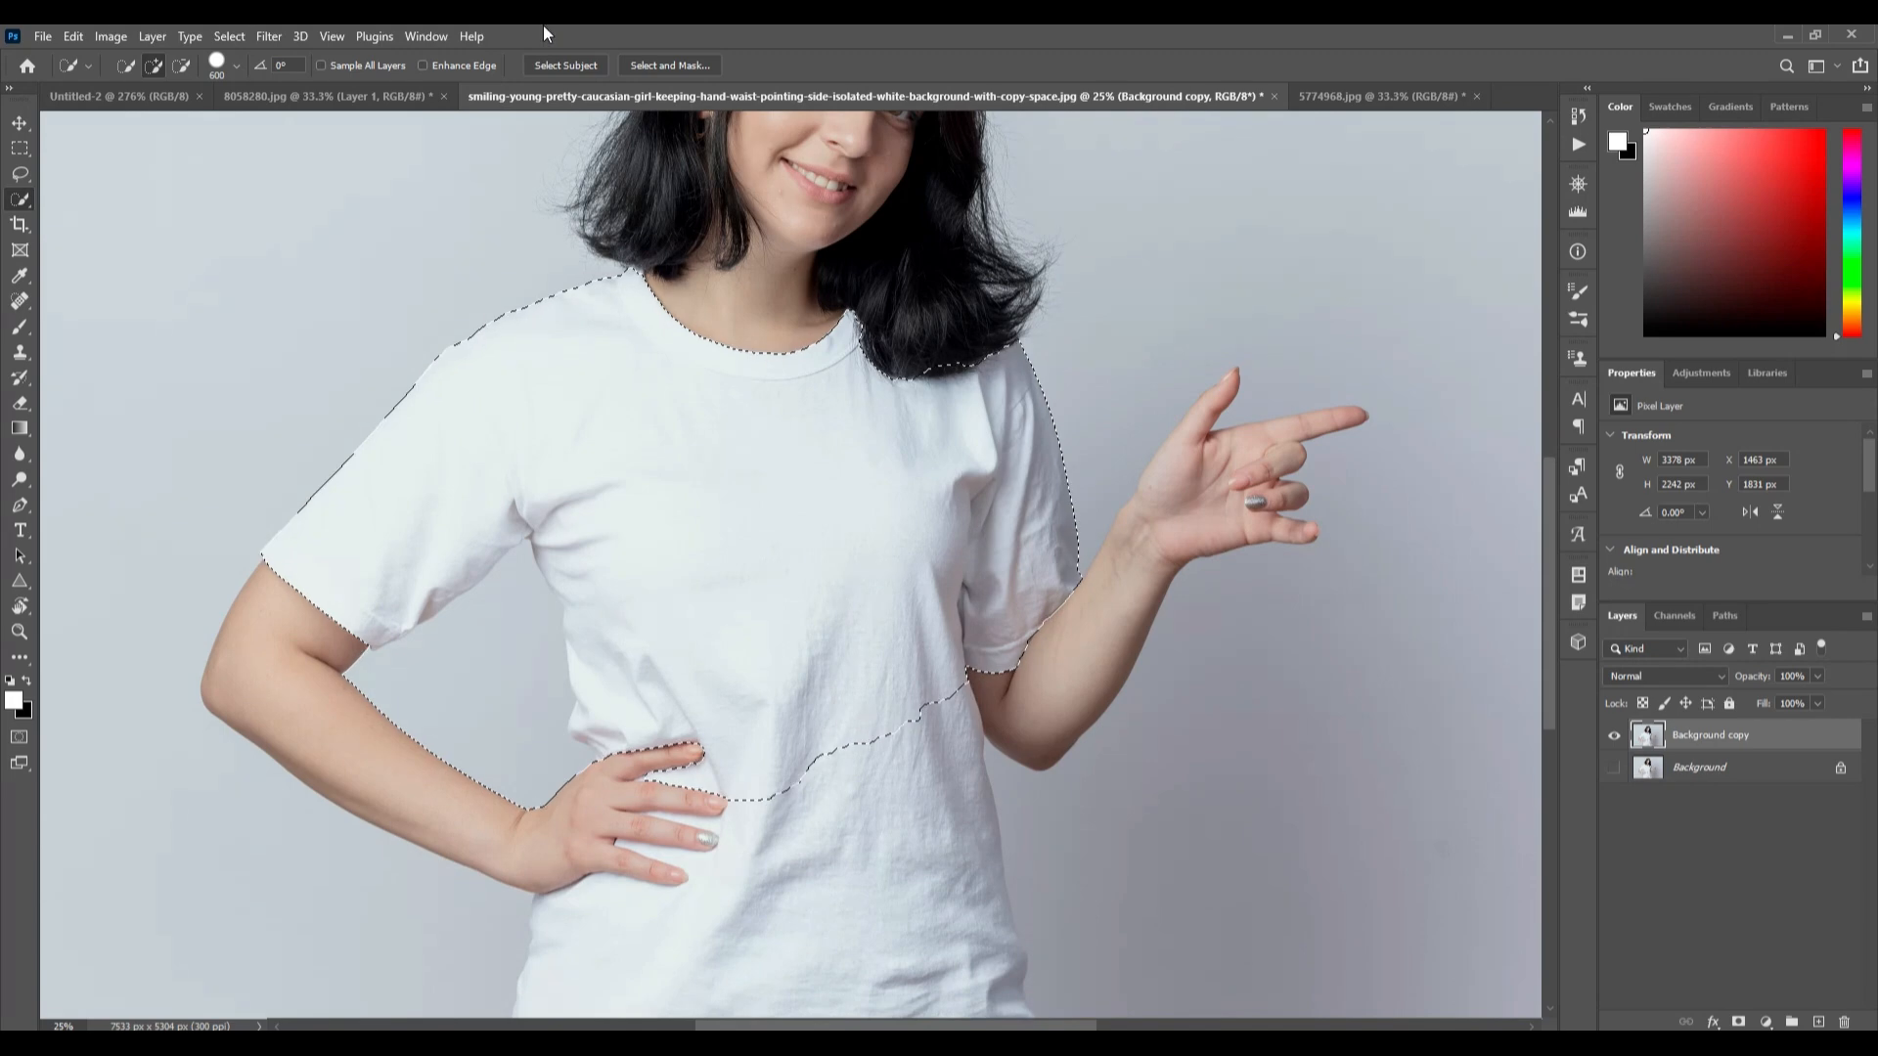
{"action": "scroll", "coordinate": [847, 686], "scroll_direction": "down", "scroll_amount": 1}
{"action": "scroll", "coordinate": [847, 687], "scroll_direction": "down", "scroll_amount": 1}
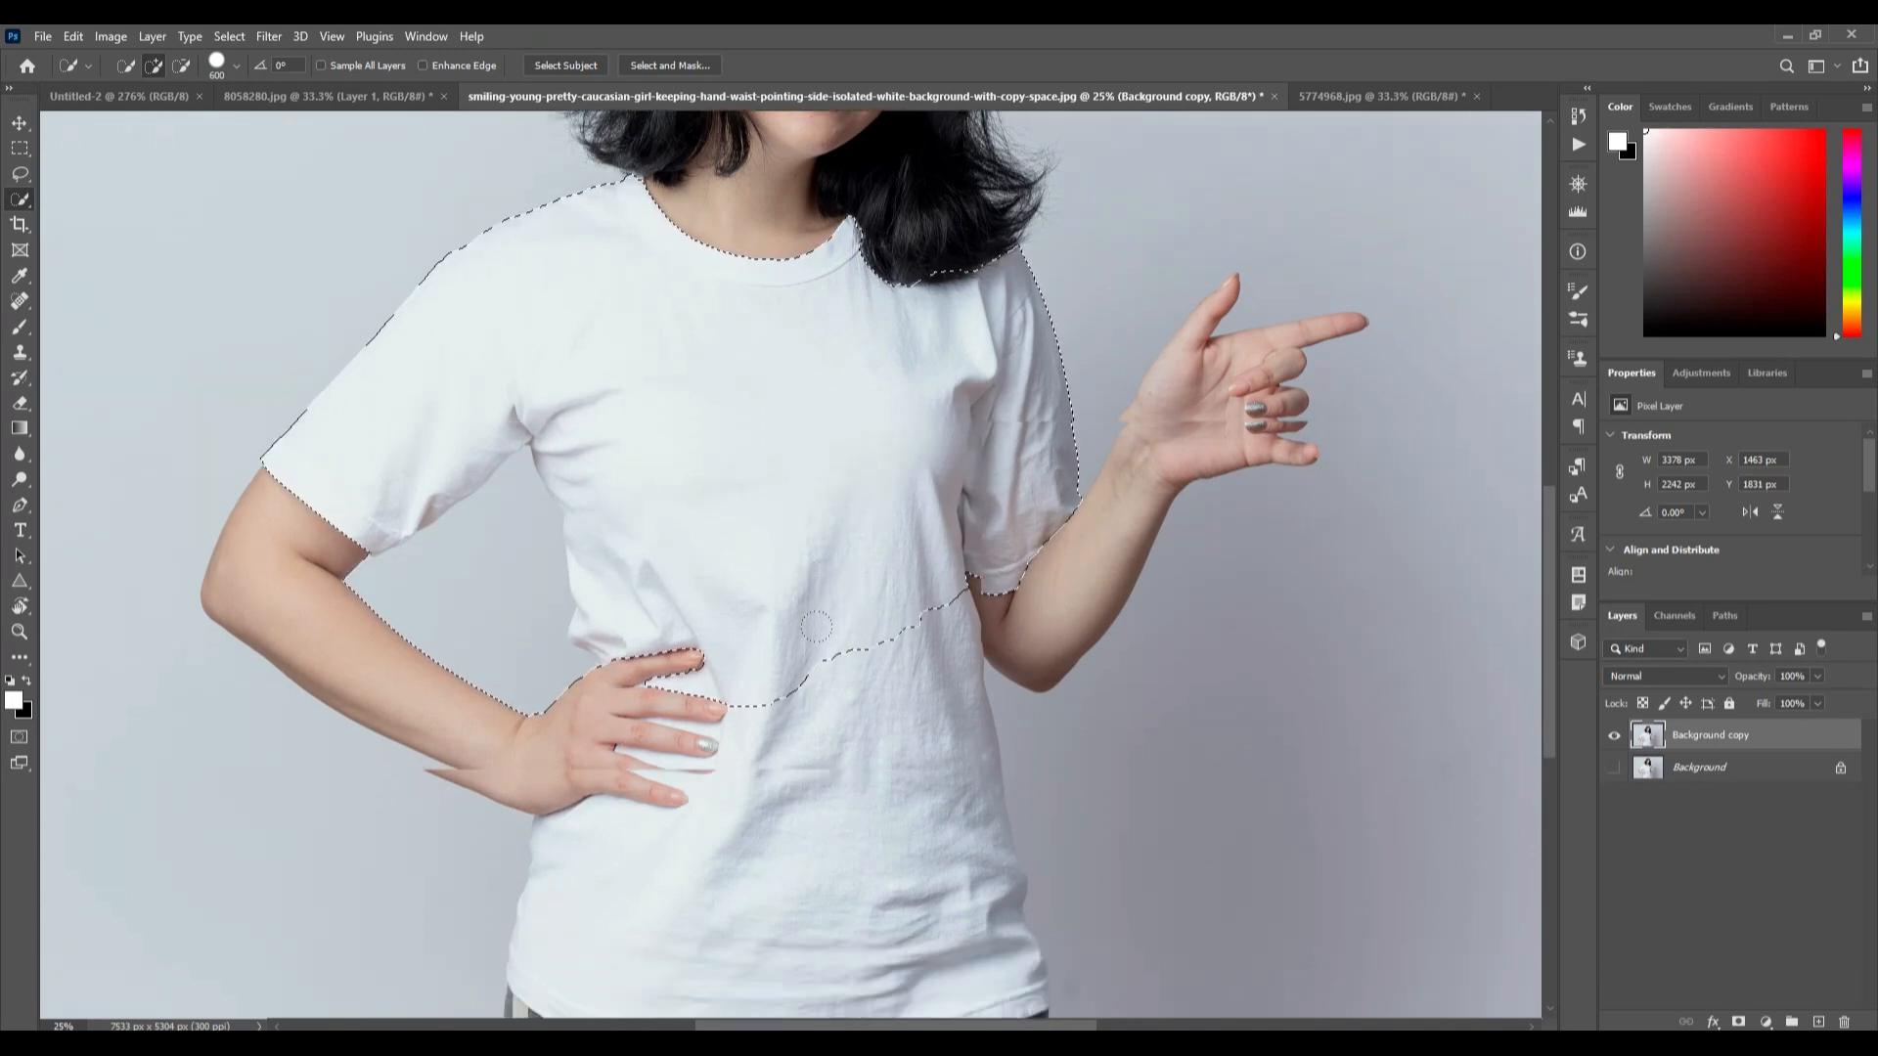
{"action": "scroll", "coordinate": [860, 675], "scroll_direction": "down", "scroll_amount": 1}
{"action": "left_click_drag", "start_coordinate": [822, 524], "coordinate": [826, 553]}
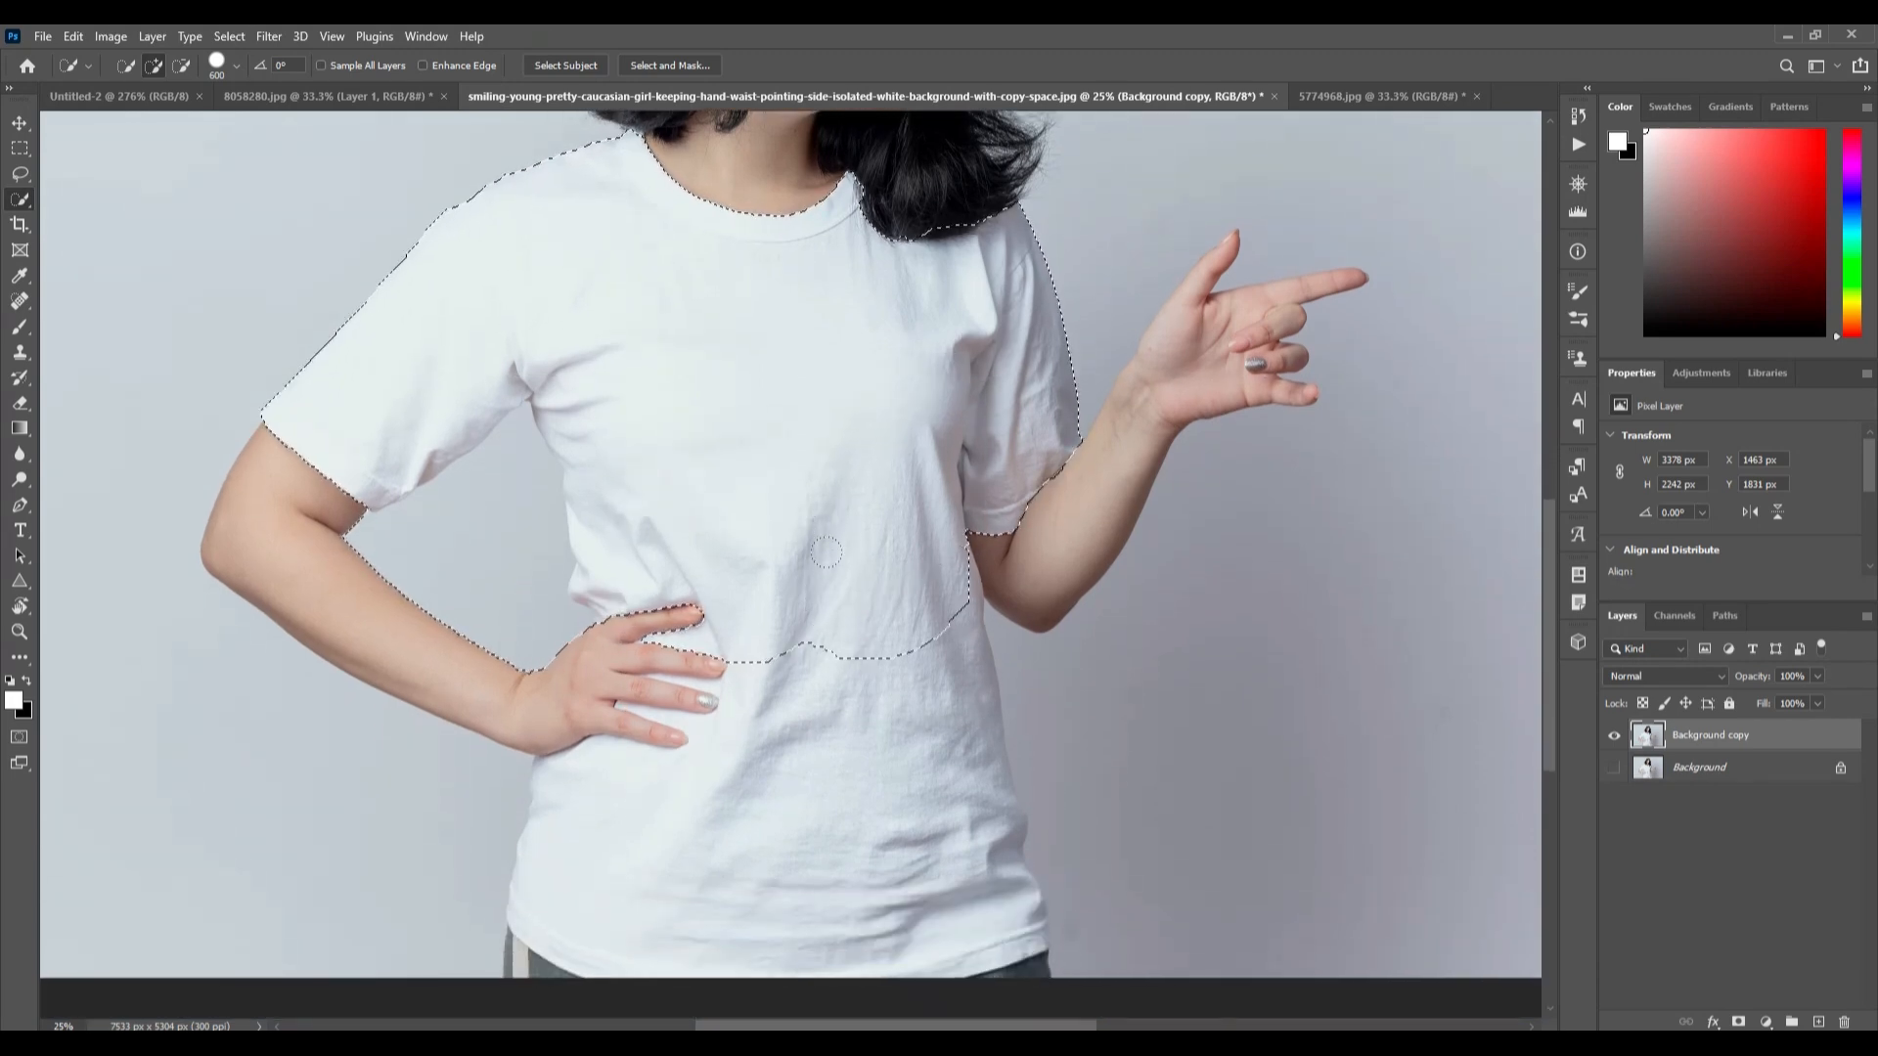
{"action": "left_click_drag", "start_coordinate": [822, 622], "coordinate": [807, 715]}
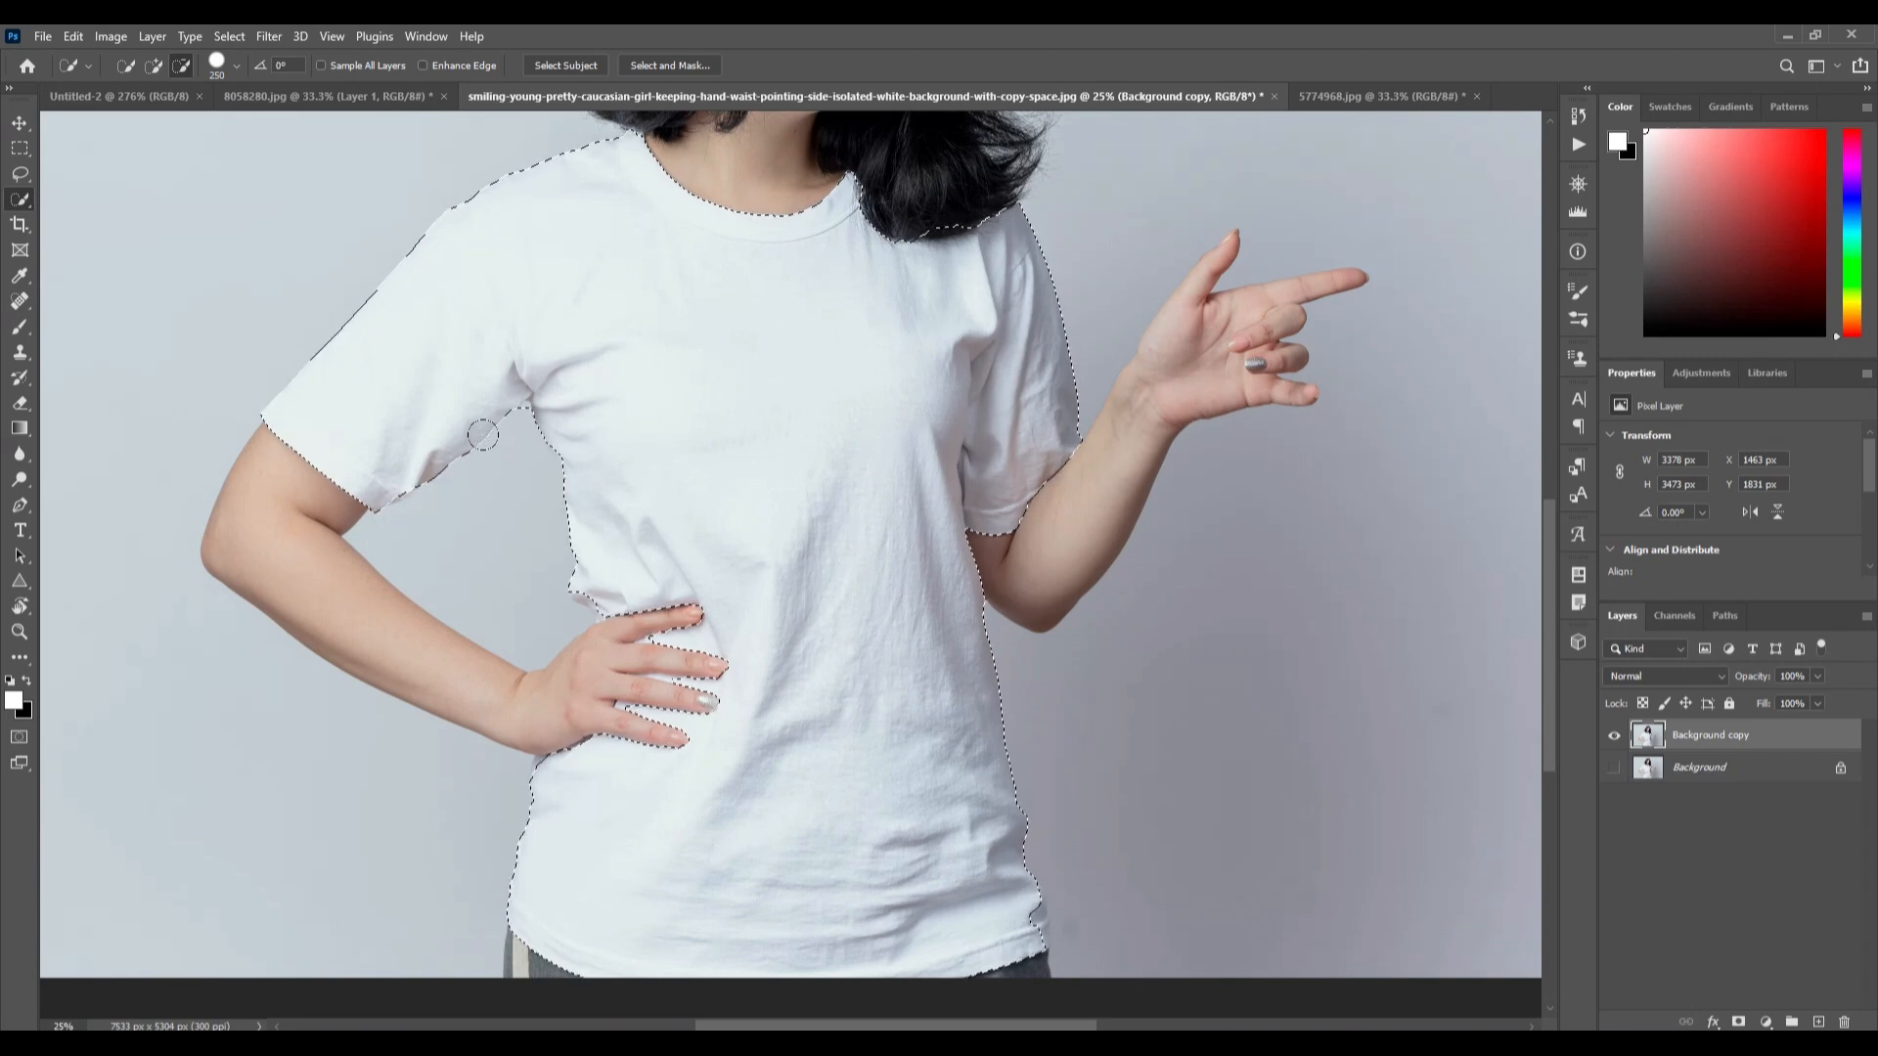
- Refine the selection edge along the underside of the sleeve on the bent arm with a 70 px brush
{"action": "scroll", "coordinate": [501, 394], "scroll_direction": "up", "scroll_amount": 5}
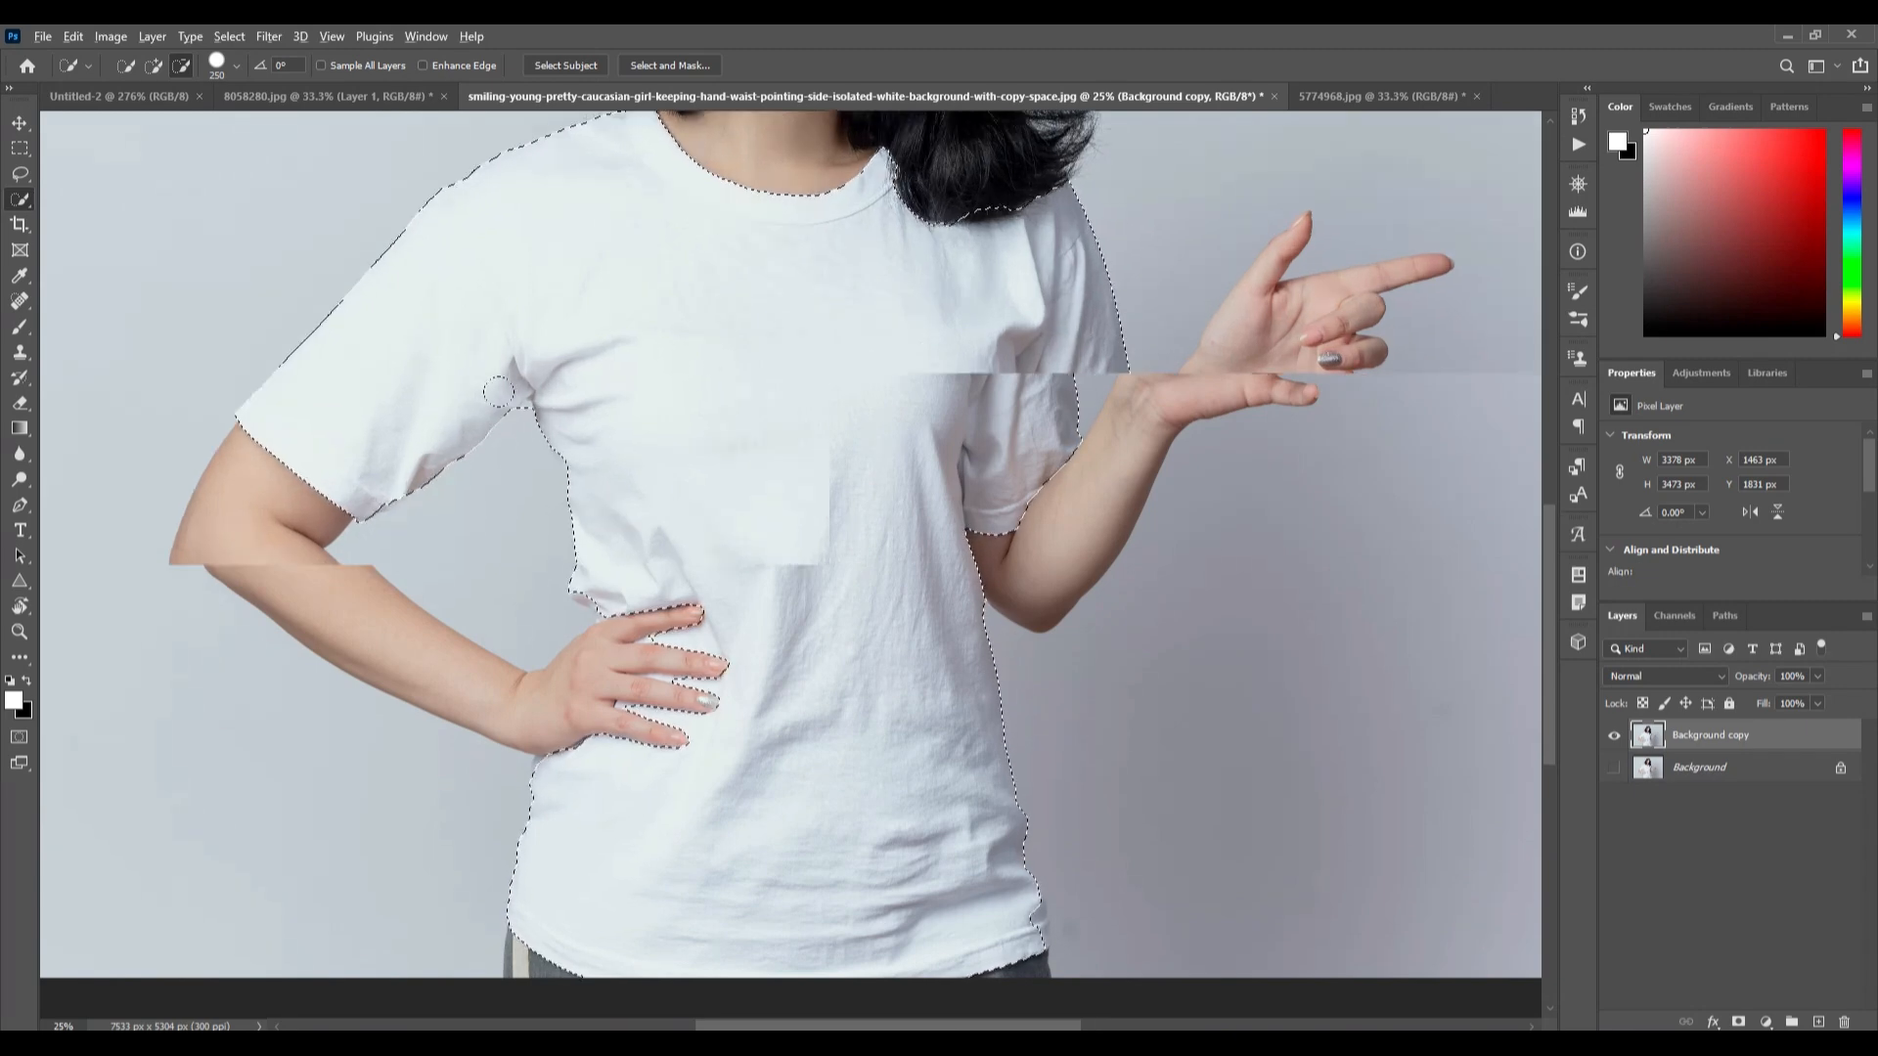
{"action": "scroll", "coordinate": [470, 363], "scroll_direction": "up", "scroll_amount": 3}
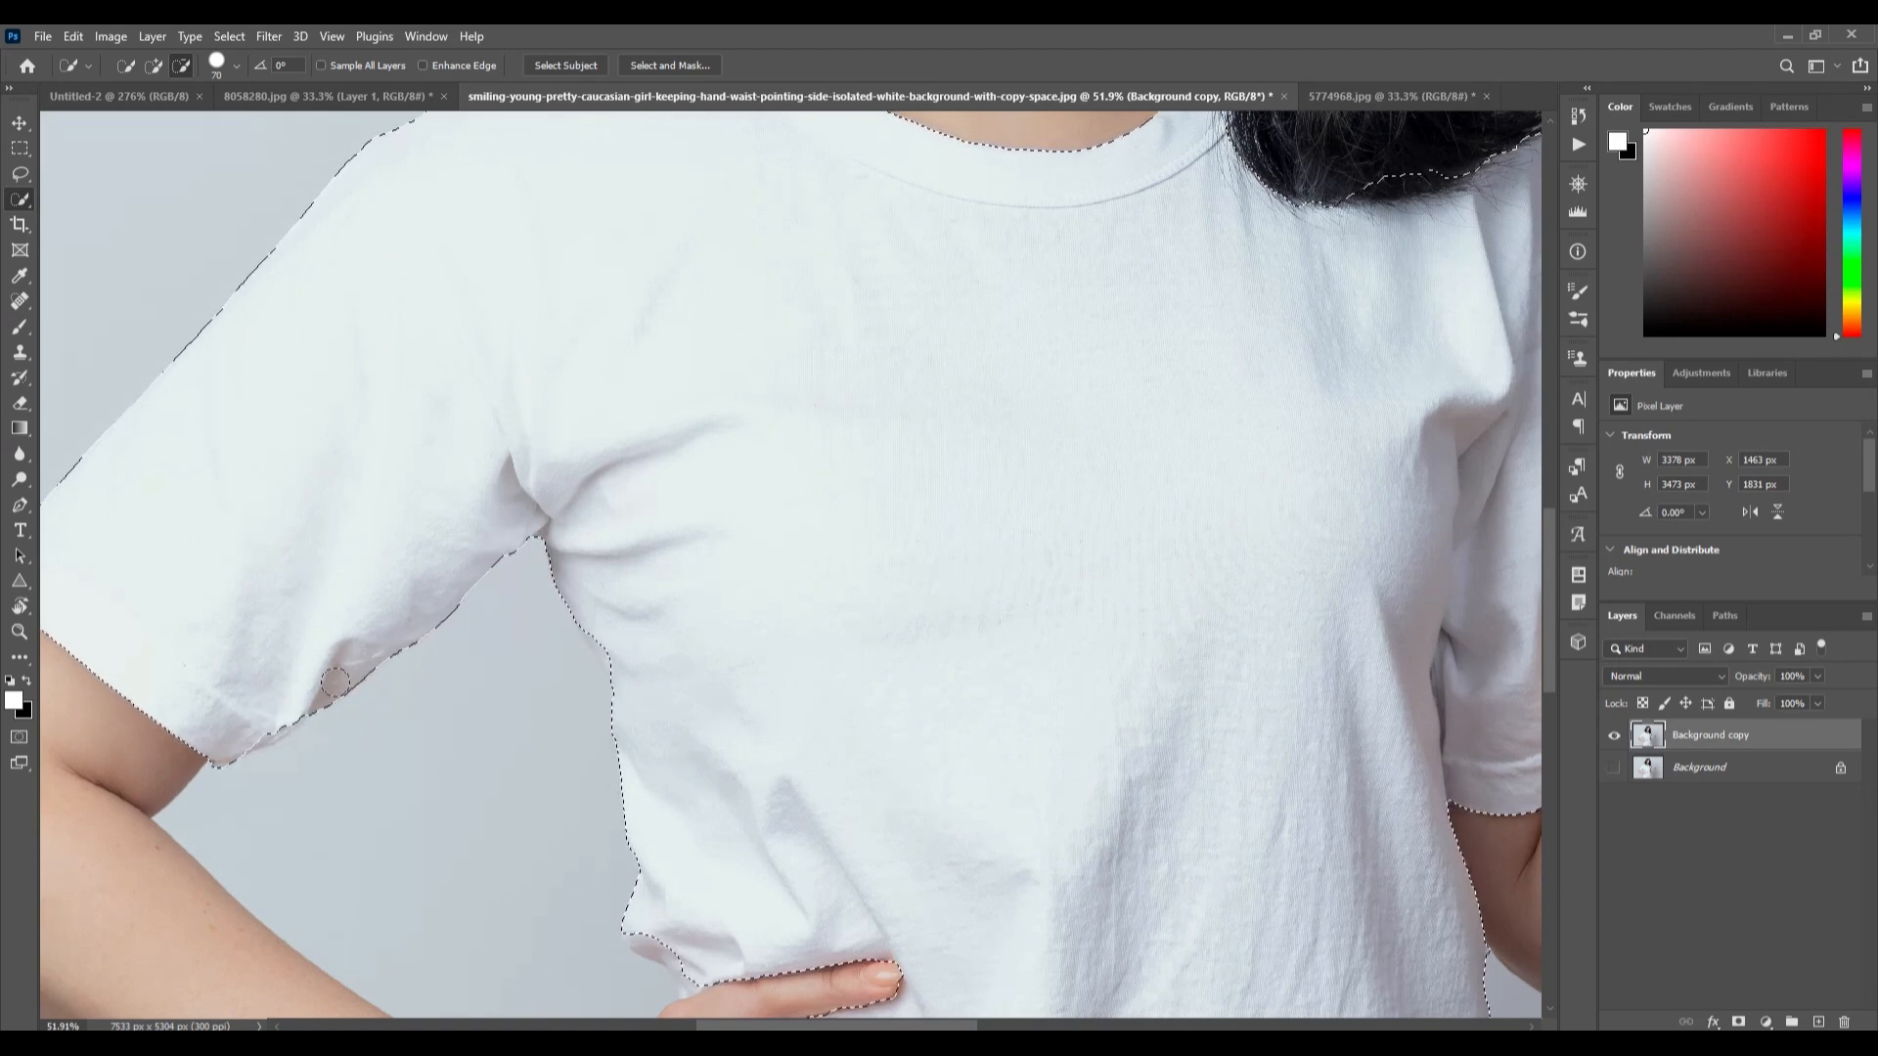
{"action": "left_click", "coordinate": [155, 66]}
{"action": "left_click_drag", "start_coordinate": [266, 764], "coordinate": [271, 792]}
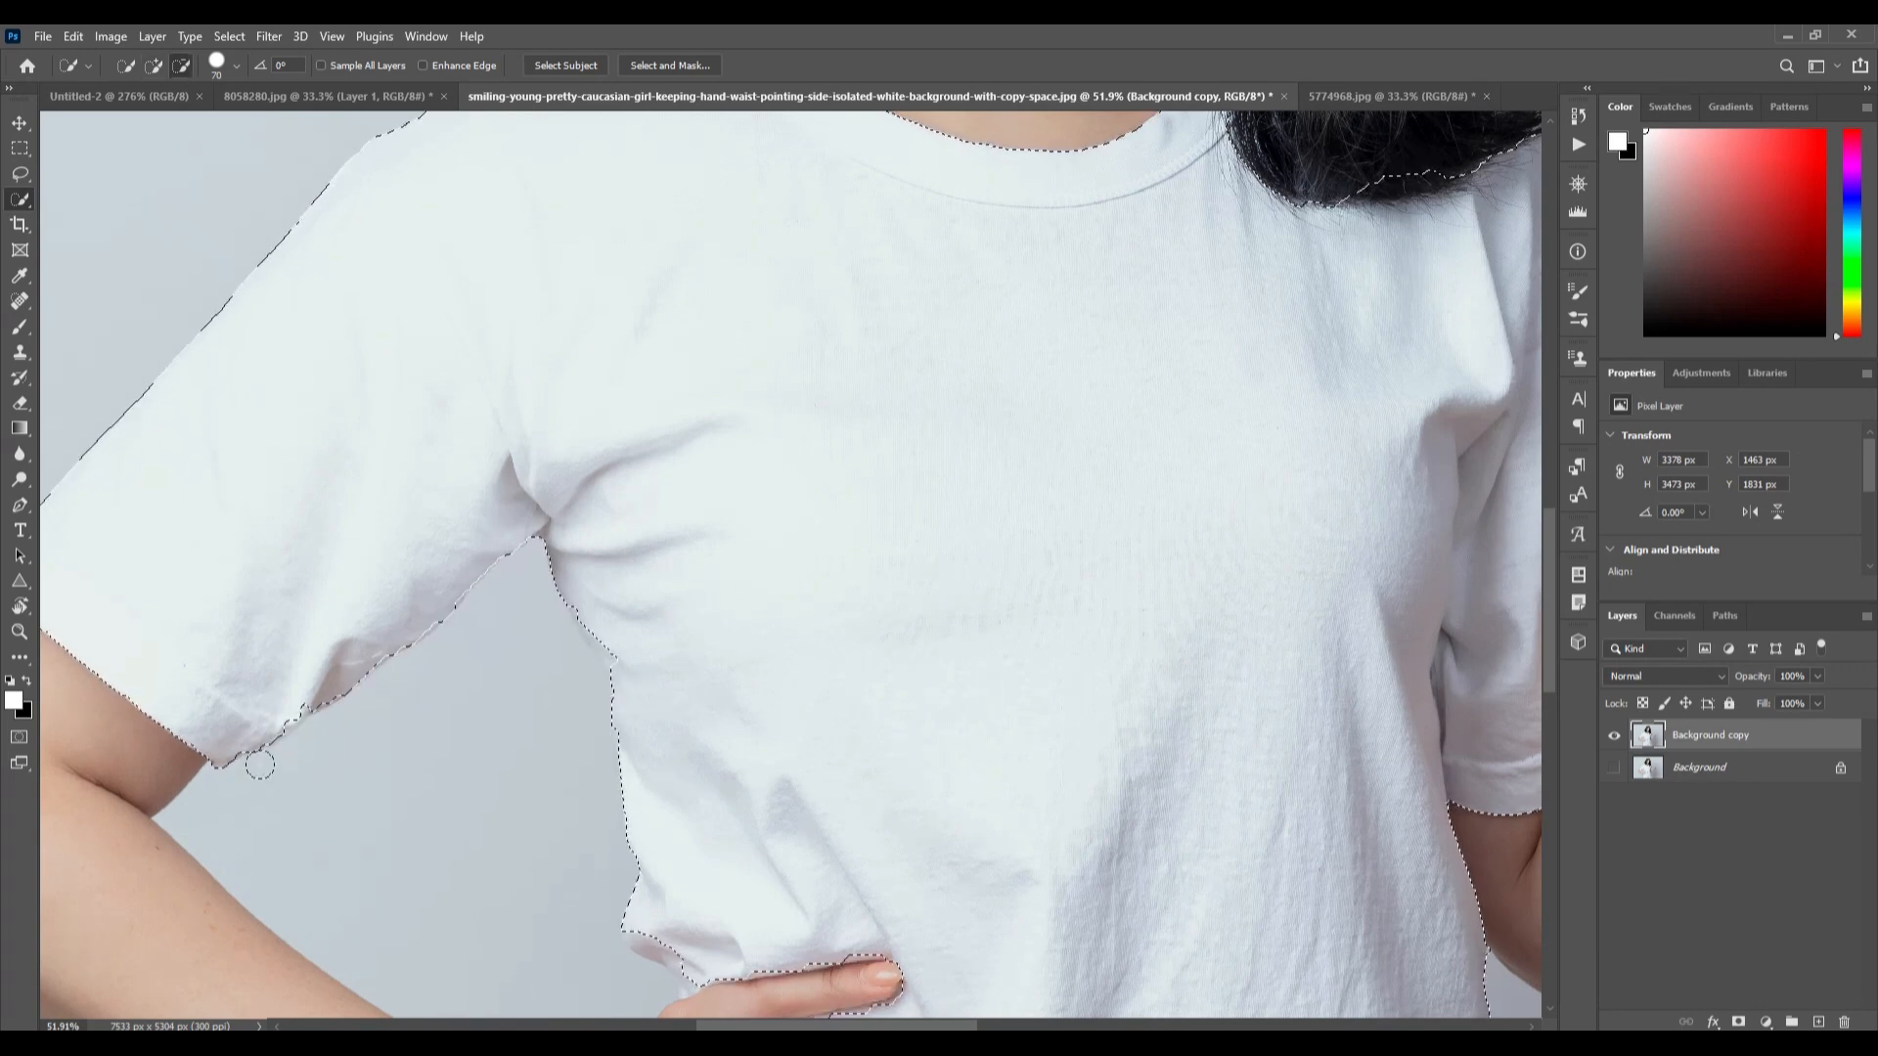
{"action": "scroll", "coordinate": [442, 812], "scroll_direction": "down", "scroll_amount": 2}
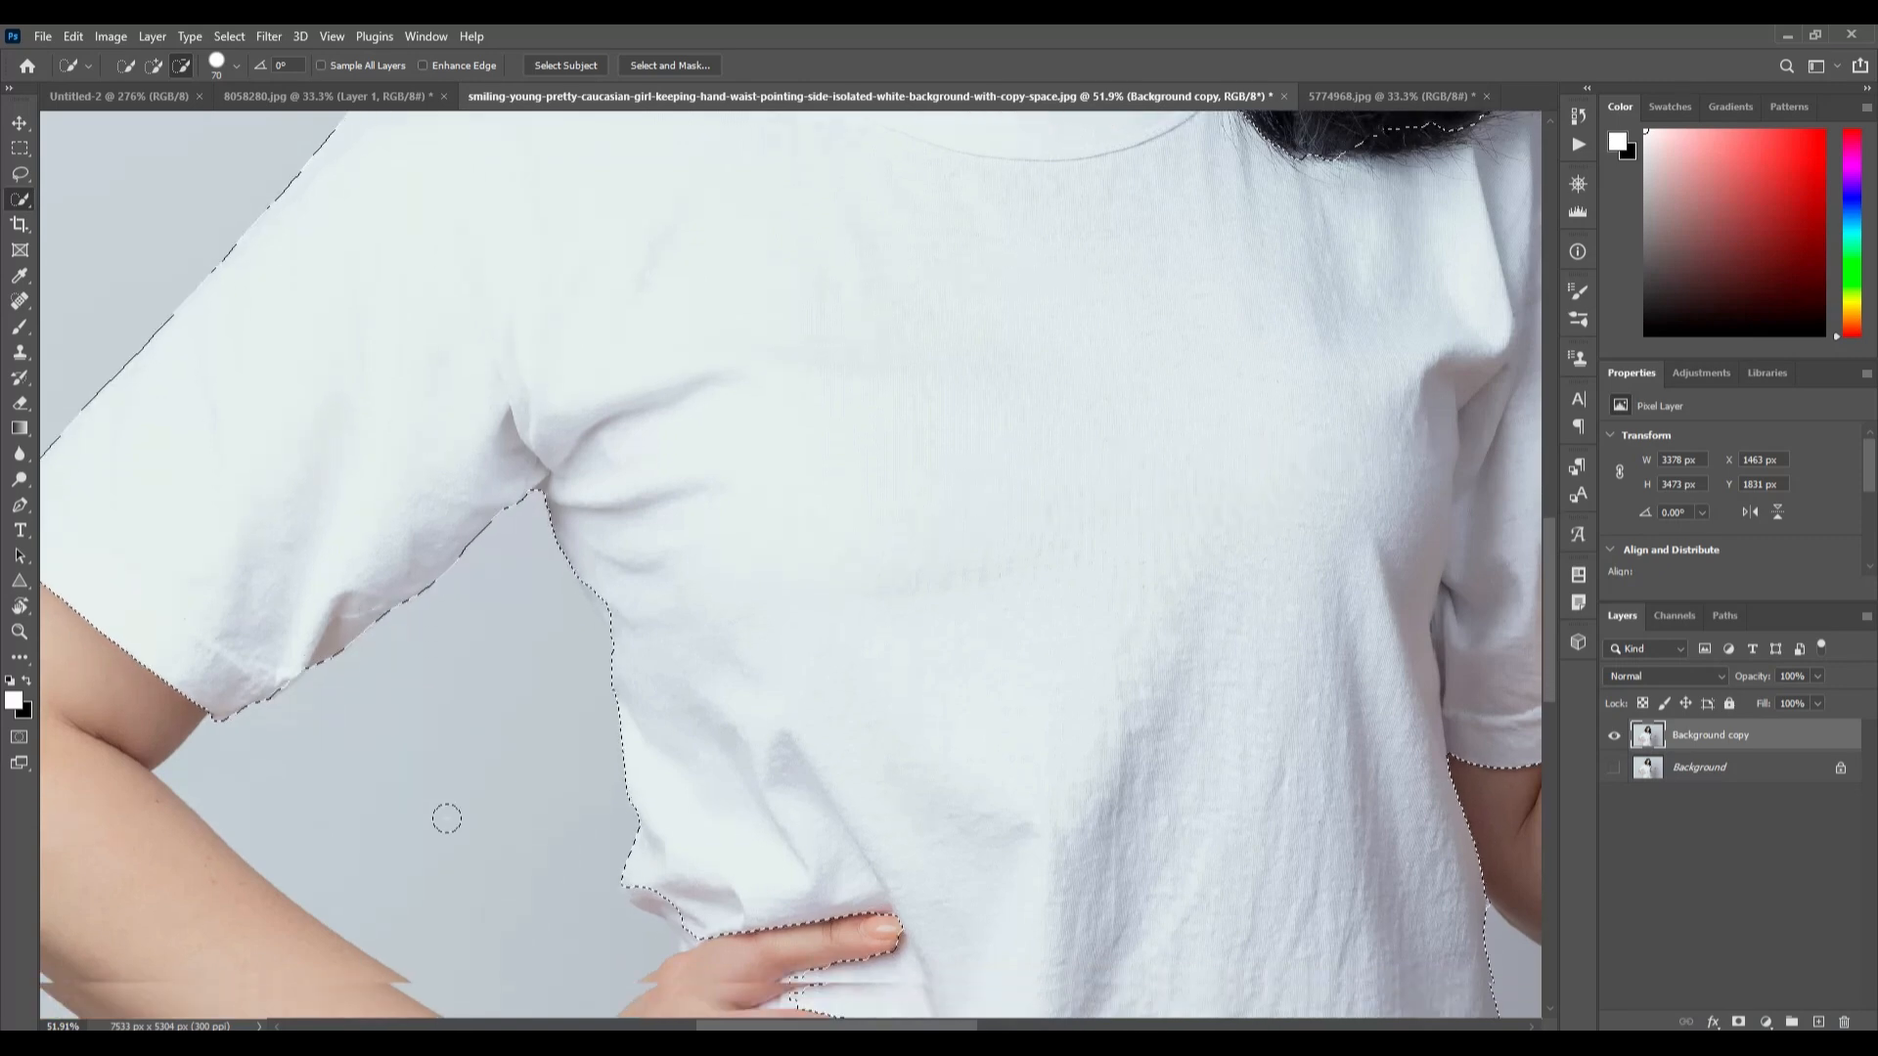
{"action": "scroll", "coordinate": [453, 824], "scroll_direction": "down", "scroll_amount": 1}
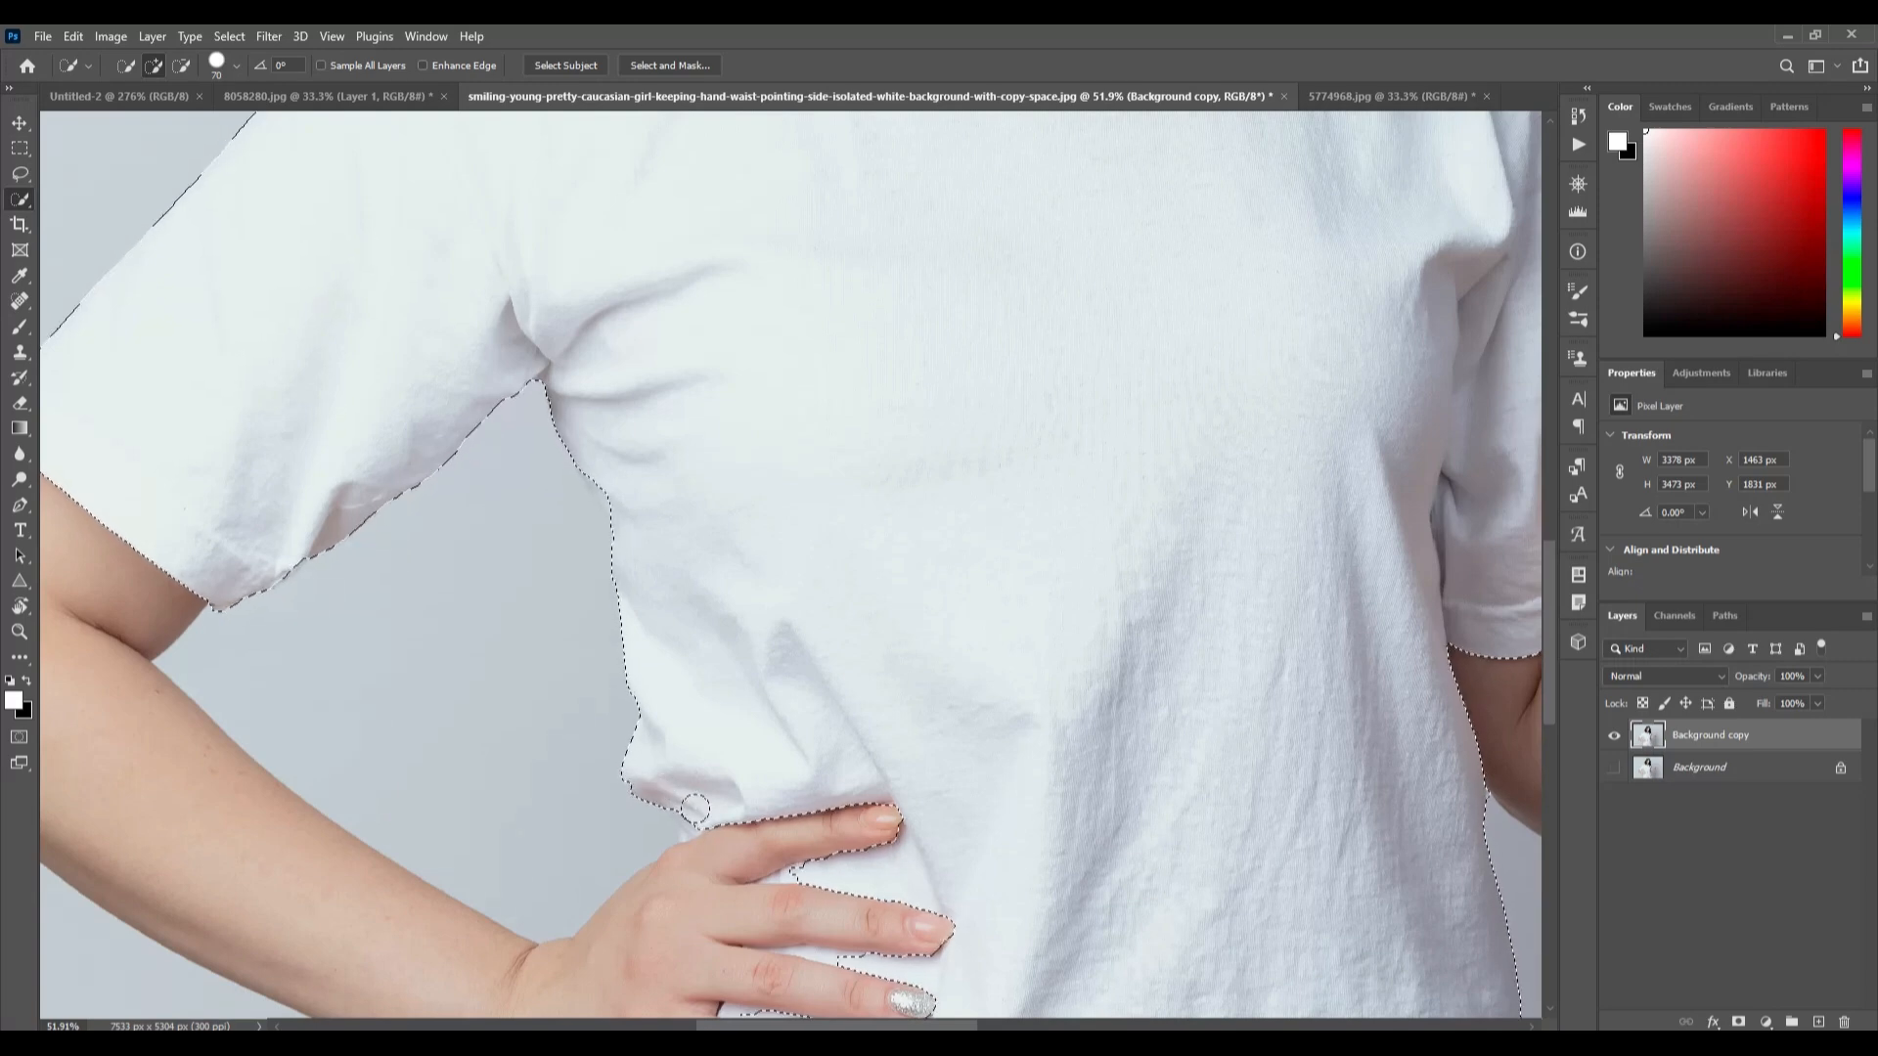
- Add the shirt fold at the waist just above the hand to the selection, reducing the brush size to 25 px
{"action": "left_click", "coordinate": [724, 833]}
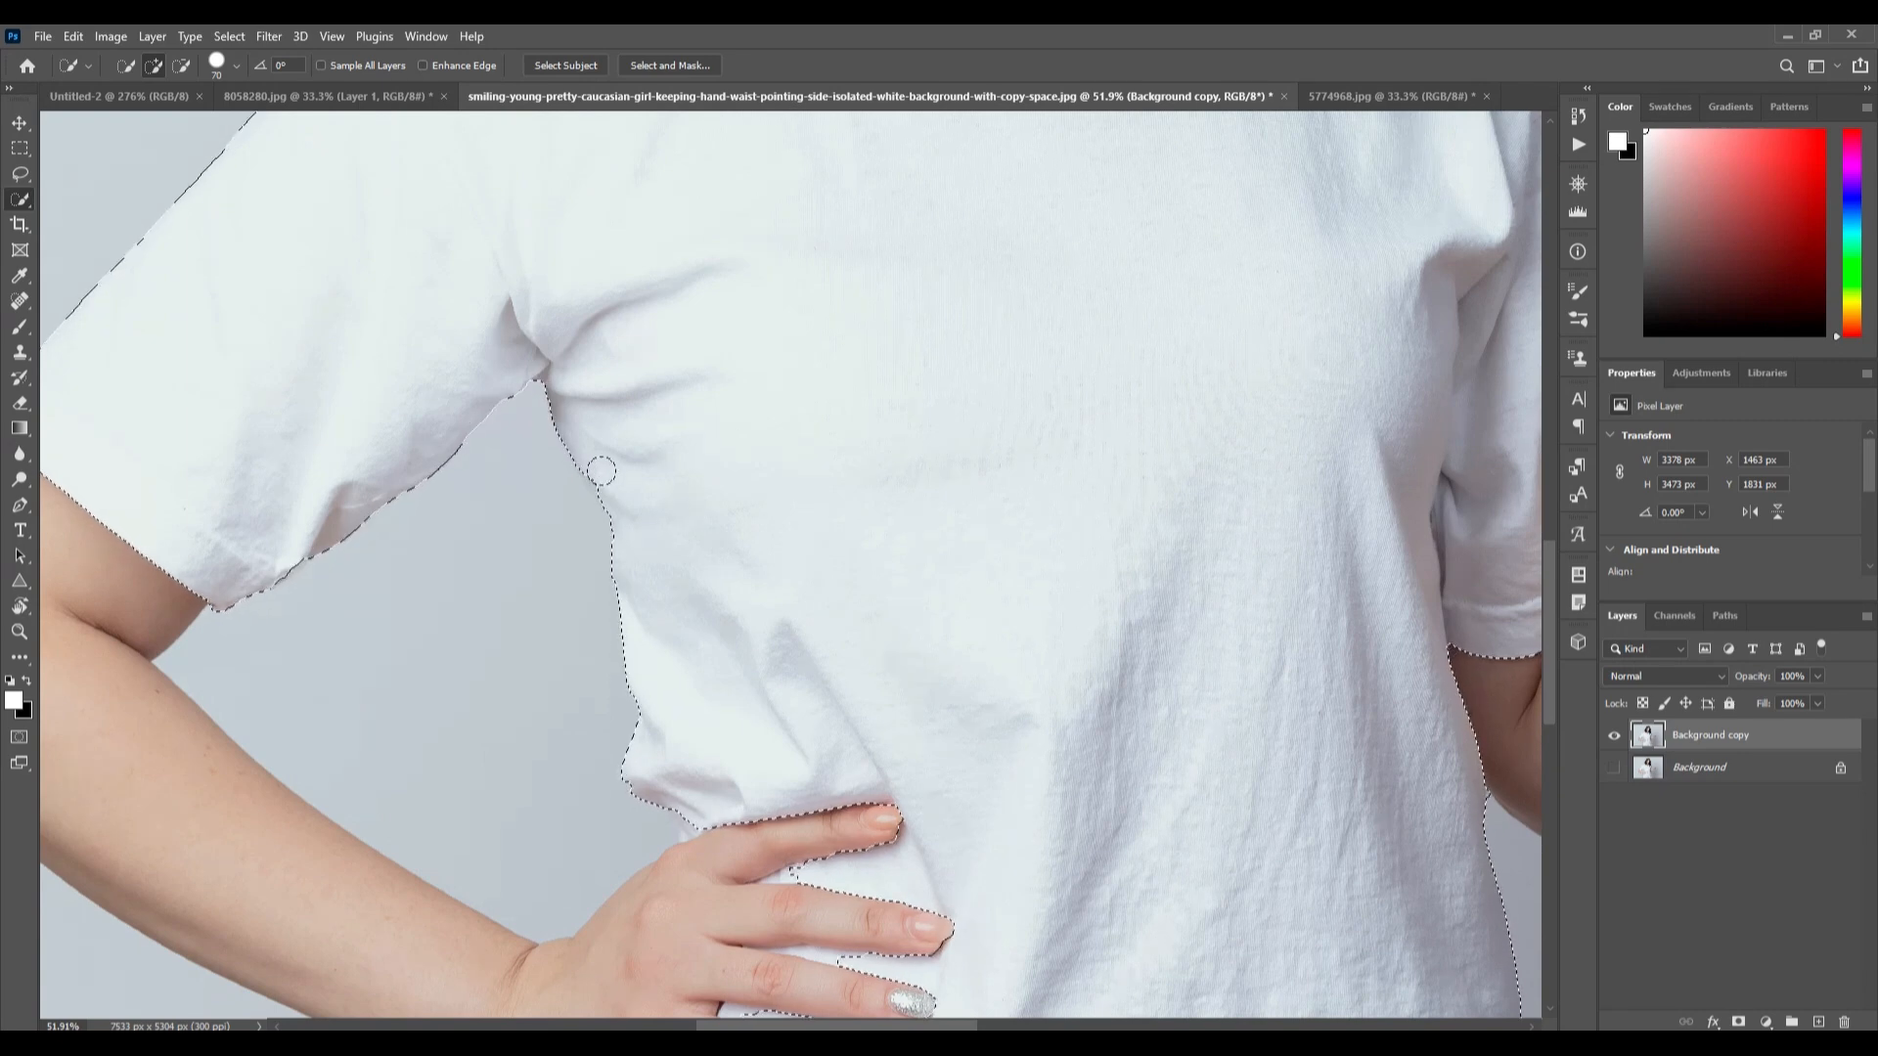
{"action": "scroll", "coordinate": [685, 497], "scroll_direction": "down", "scroll_amount": 3}
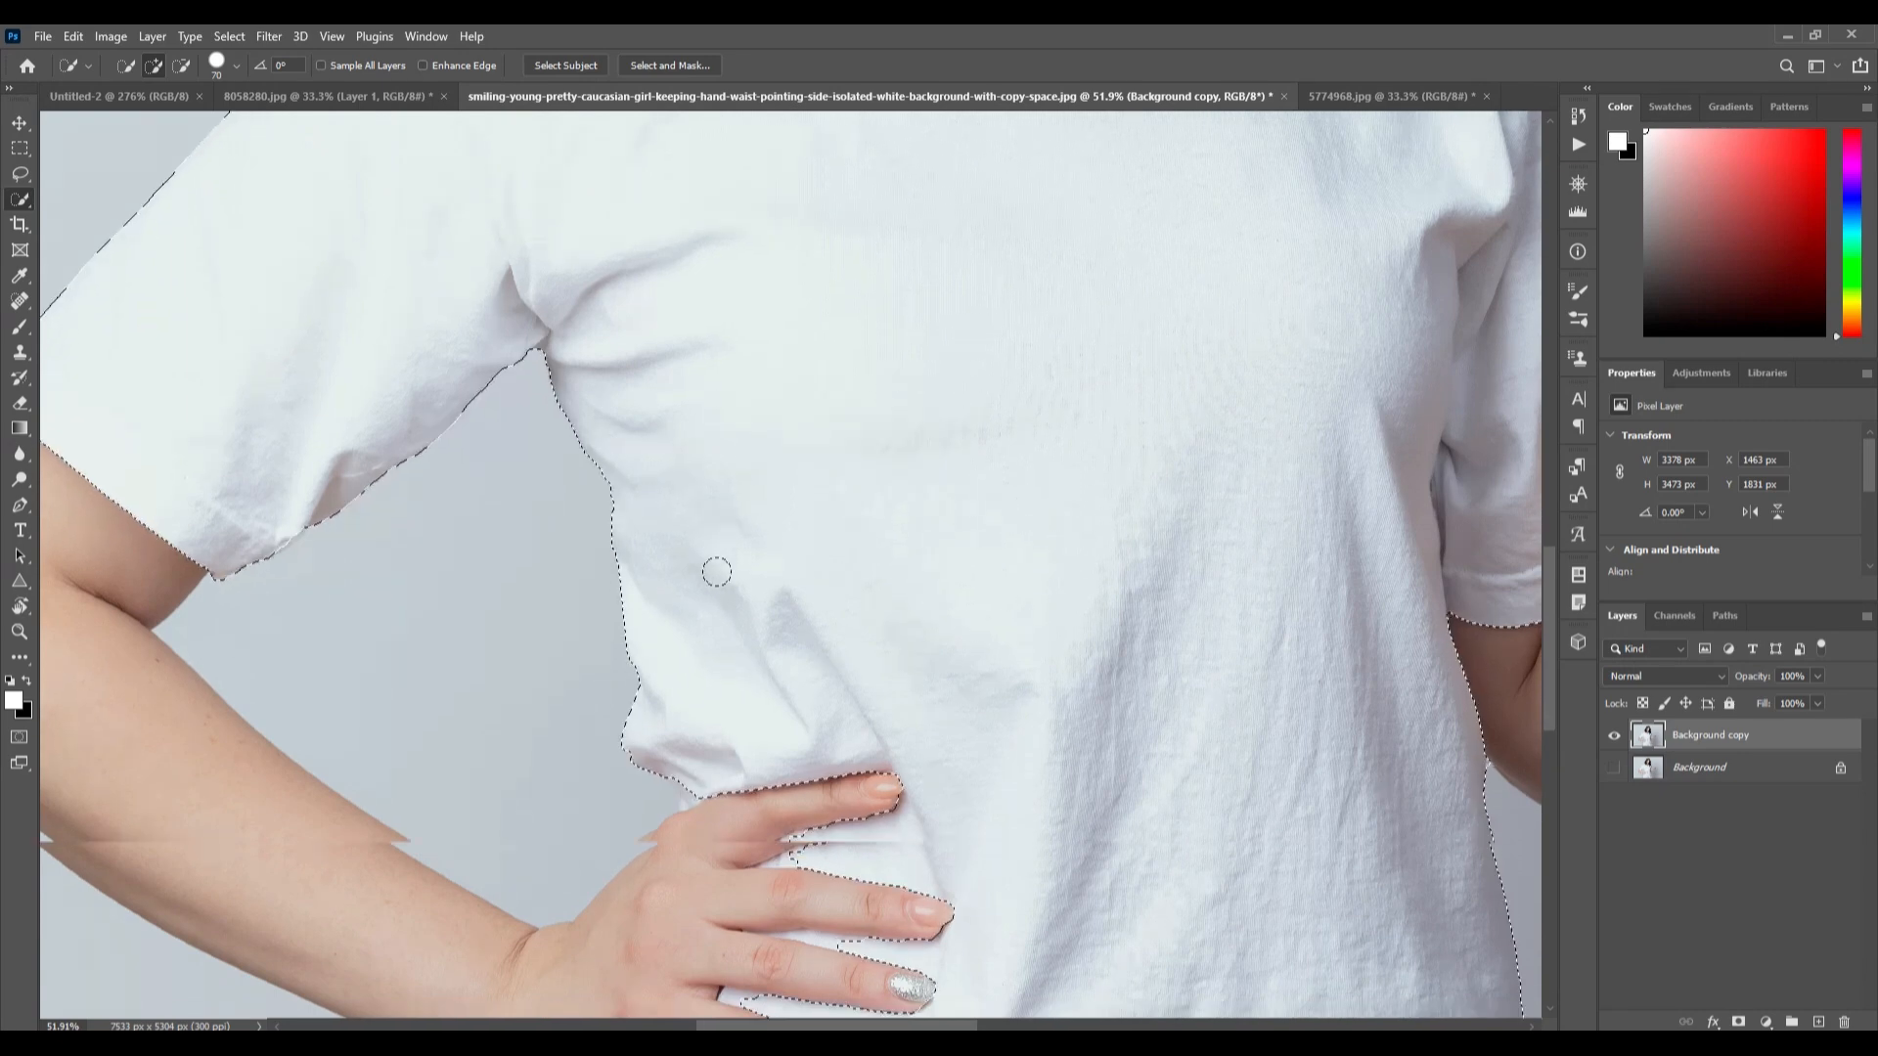
{"action": "scroll", "coordinate": [690, 745], "scroll_direction": "up", "scroll_amount": 4}
{"action": "scroll", "coordinate": [690, 745], "scroll_direction": "up", "scroll_amount": 3}
{"action": "key", "text": "bracketleft"}
{"action": "key", "text": "bracketleft"}
{"action": "key", "text": "bracketleft"}
{"action": "key", "text": "bracketleft"}
{"action": "key", "text": "bracketleft"}
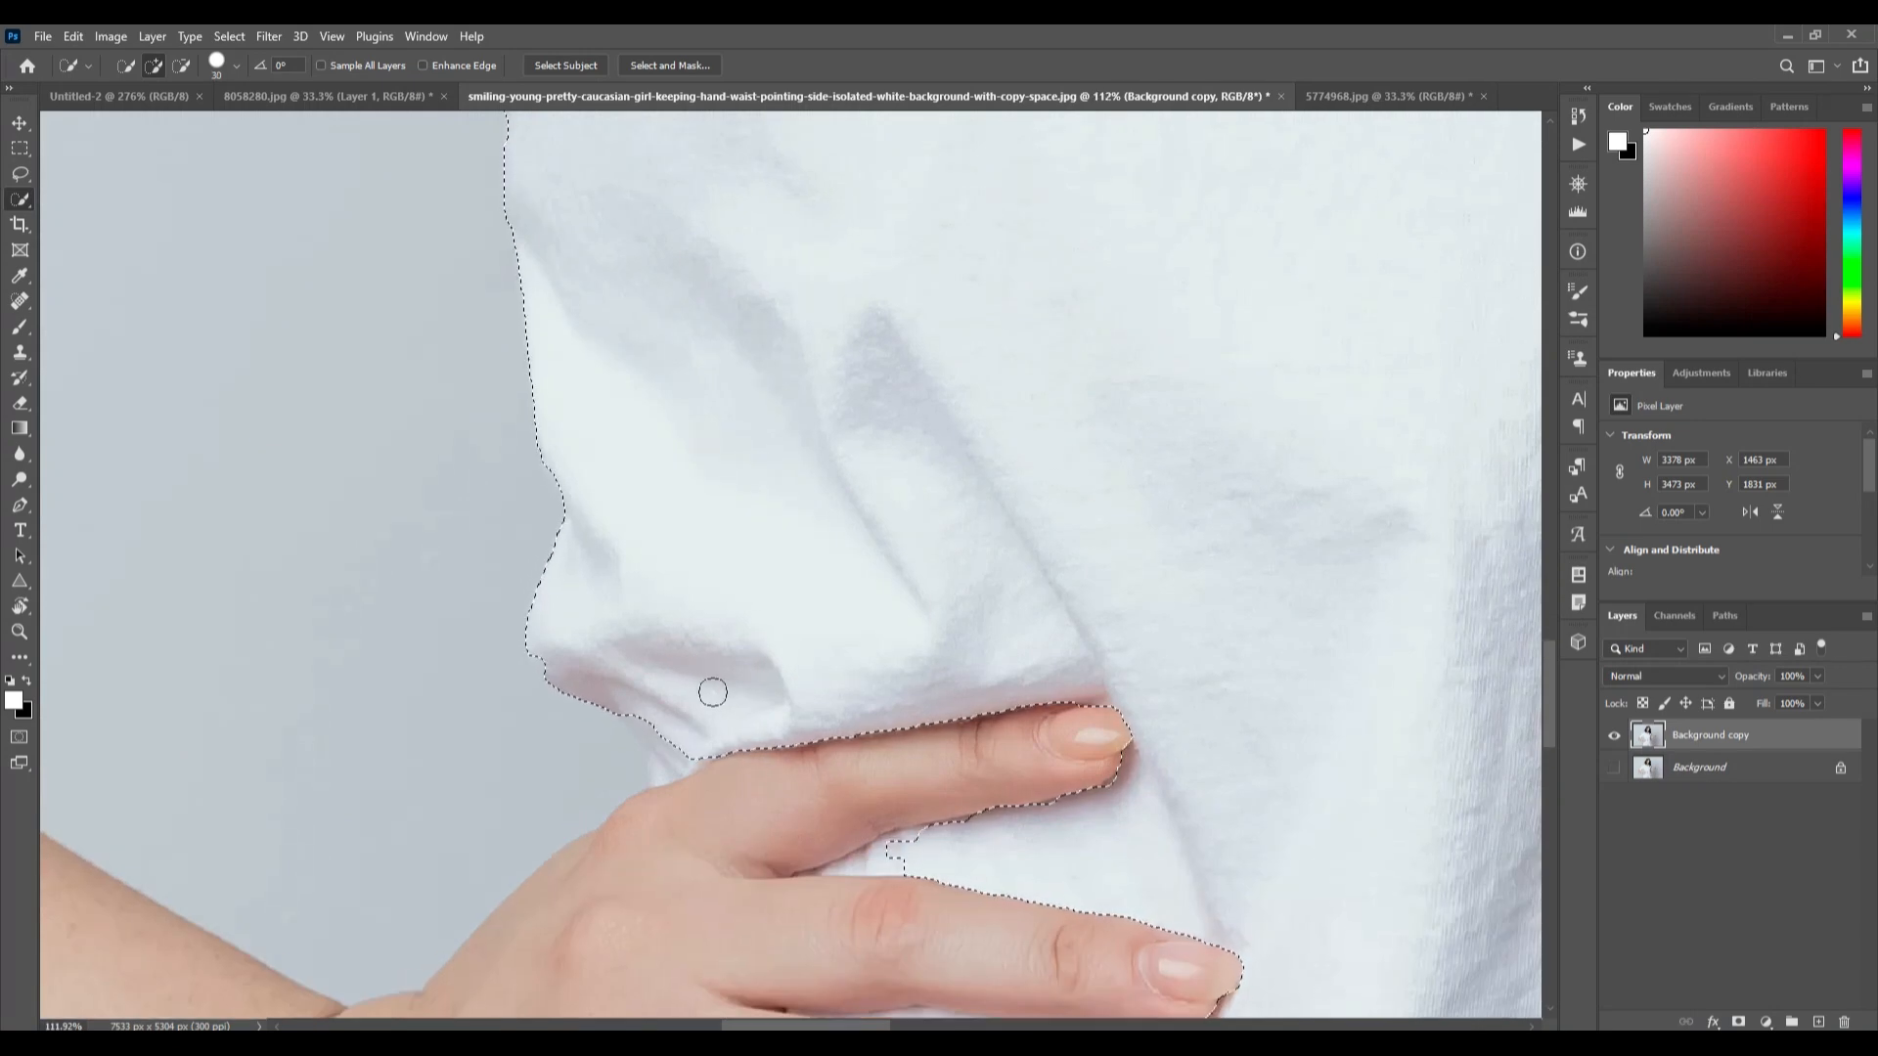
{"action": "left_click", "coordinate": [676, 756]}
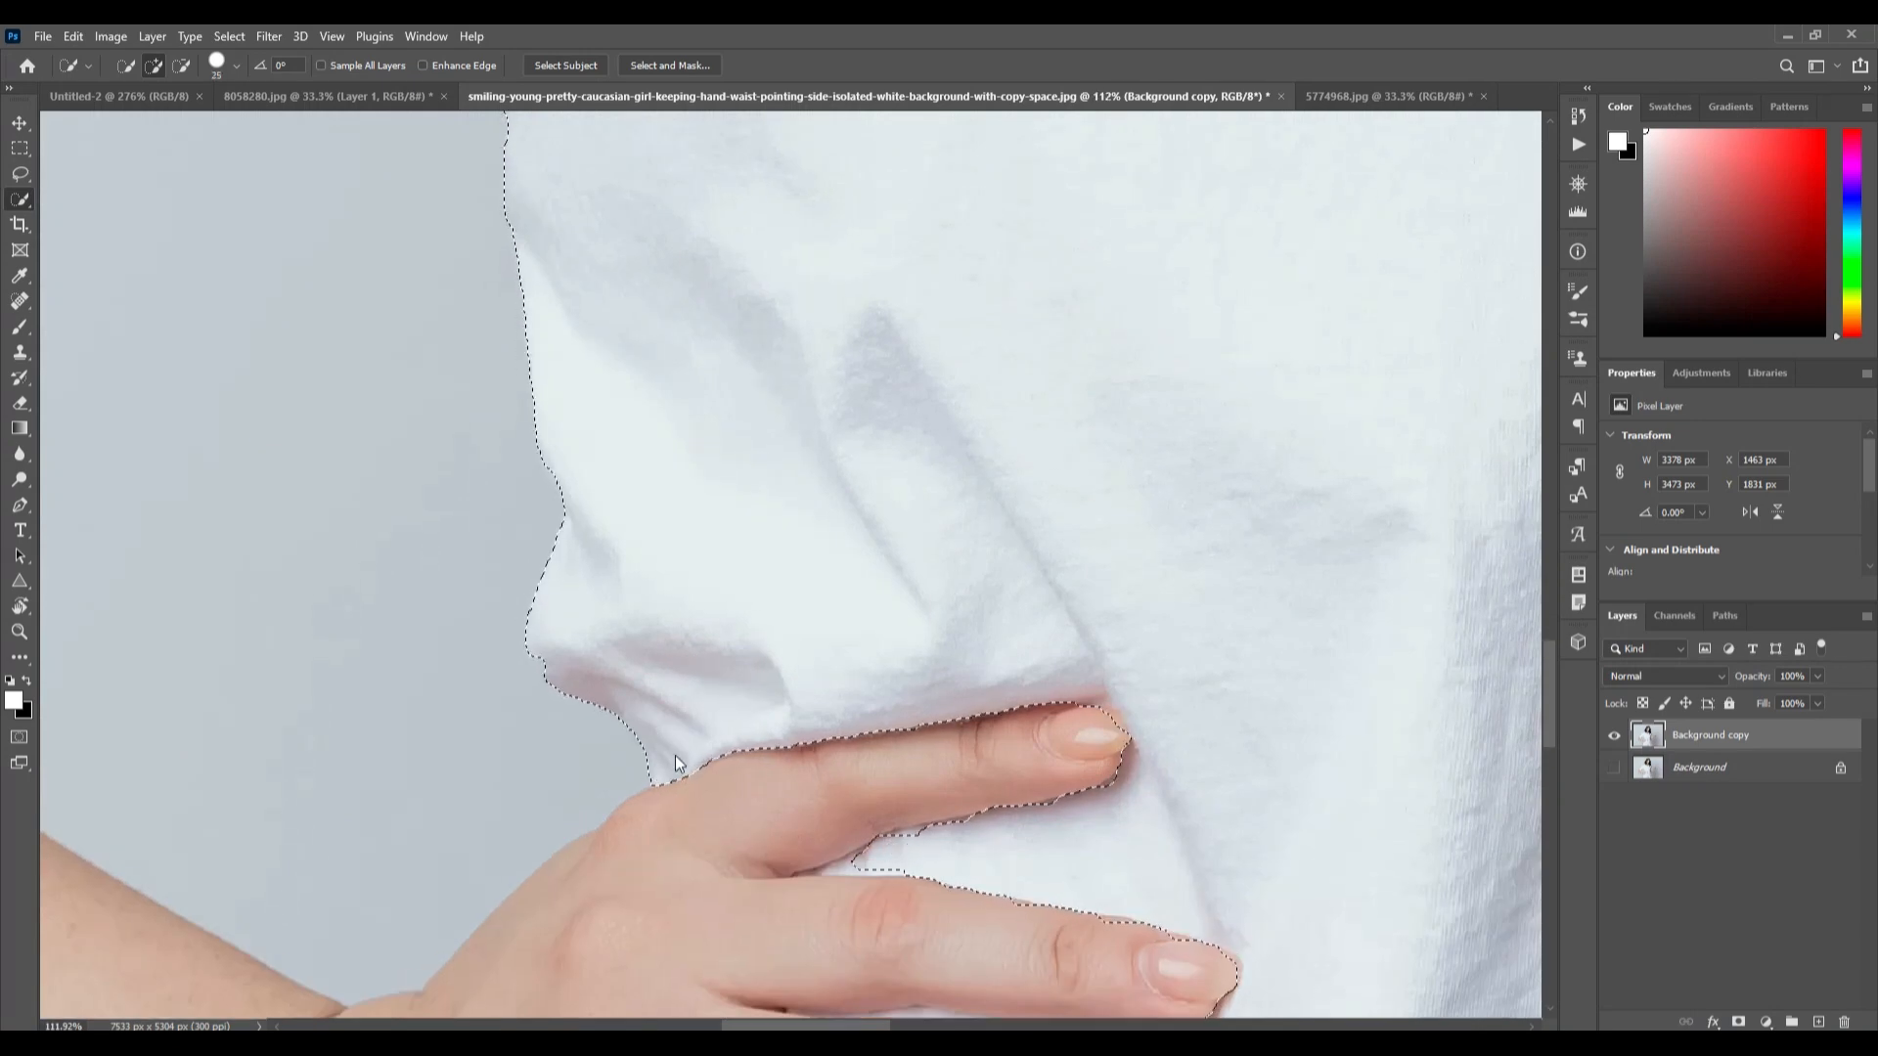
- Add the fabric between the index and middle fingers to the selection with a 15 px brush
{"action": "left_click", "coordinate": [896, 857]}
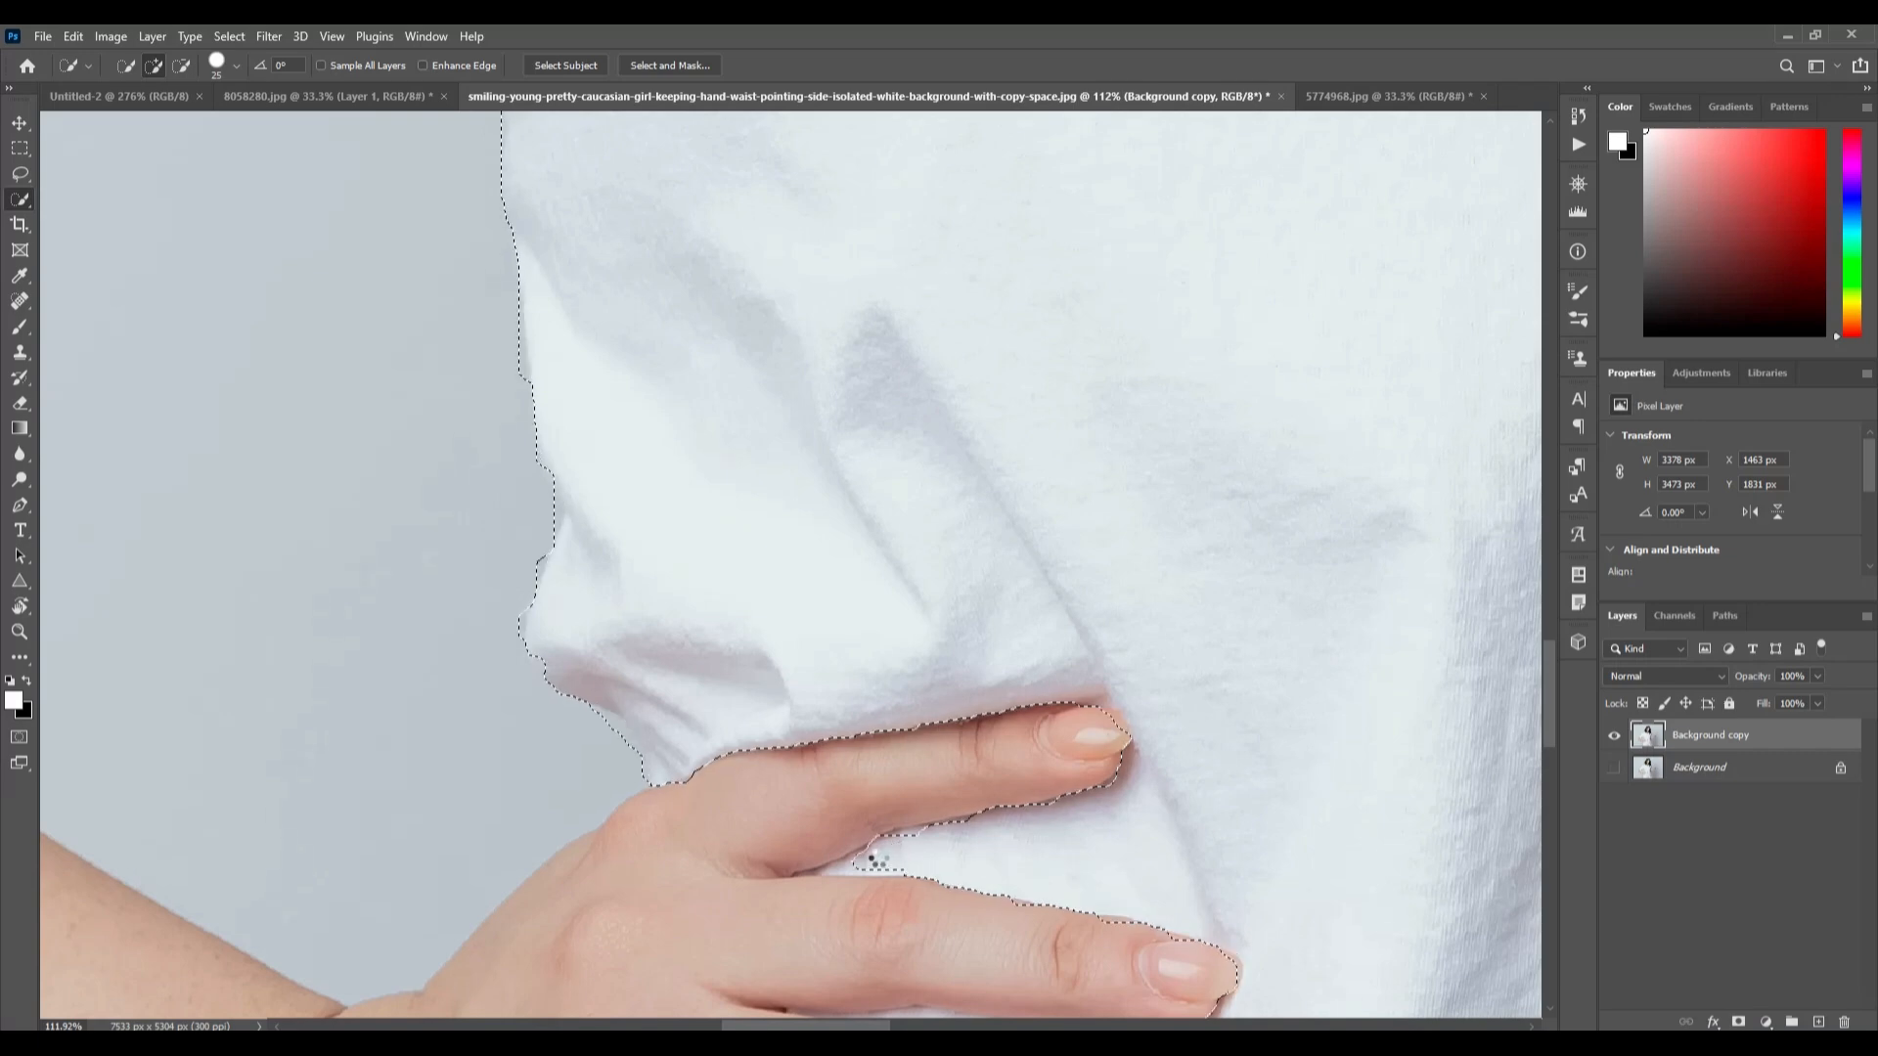
{"action": "key", "text": "bracketleft"}
{"action": "key", "text": "bracketleft"}
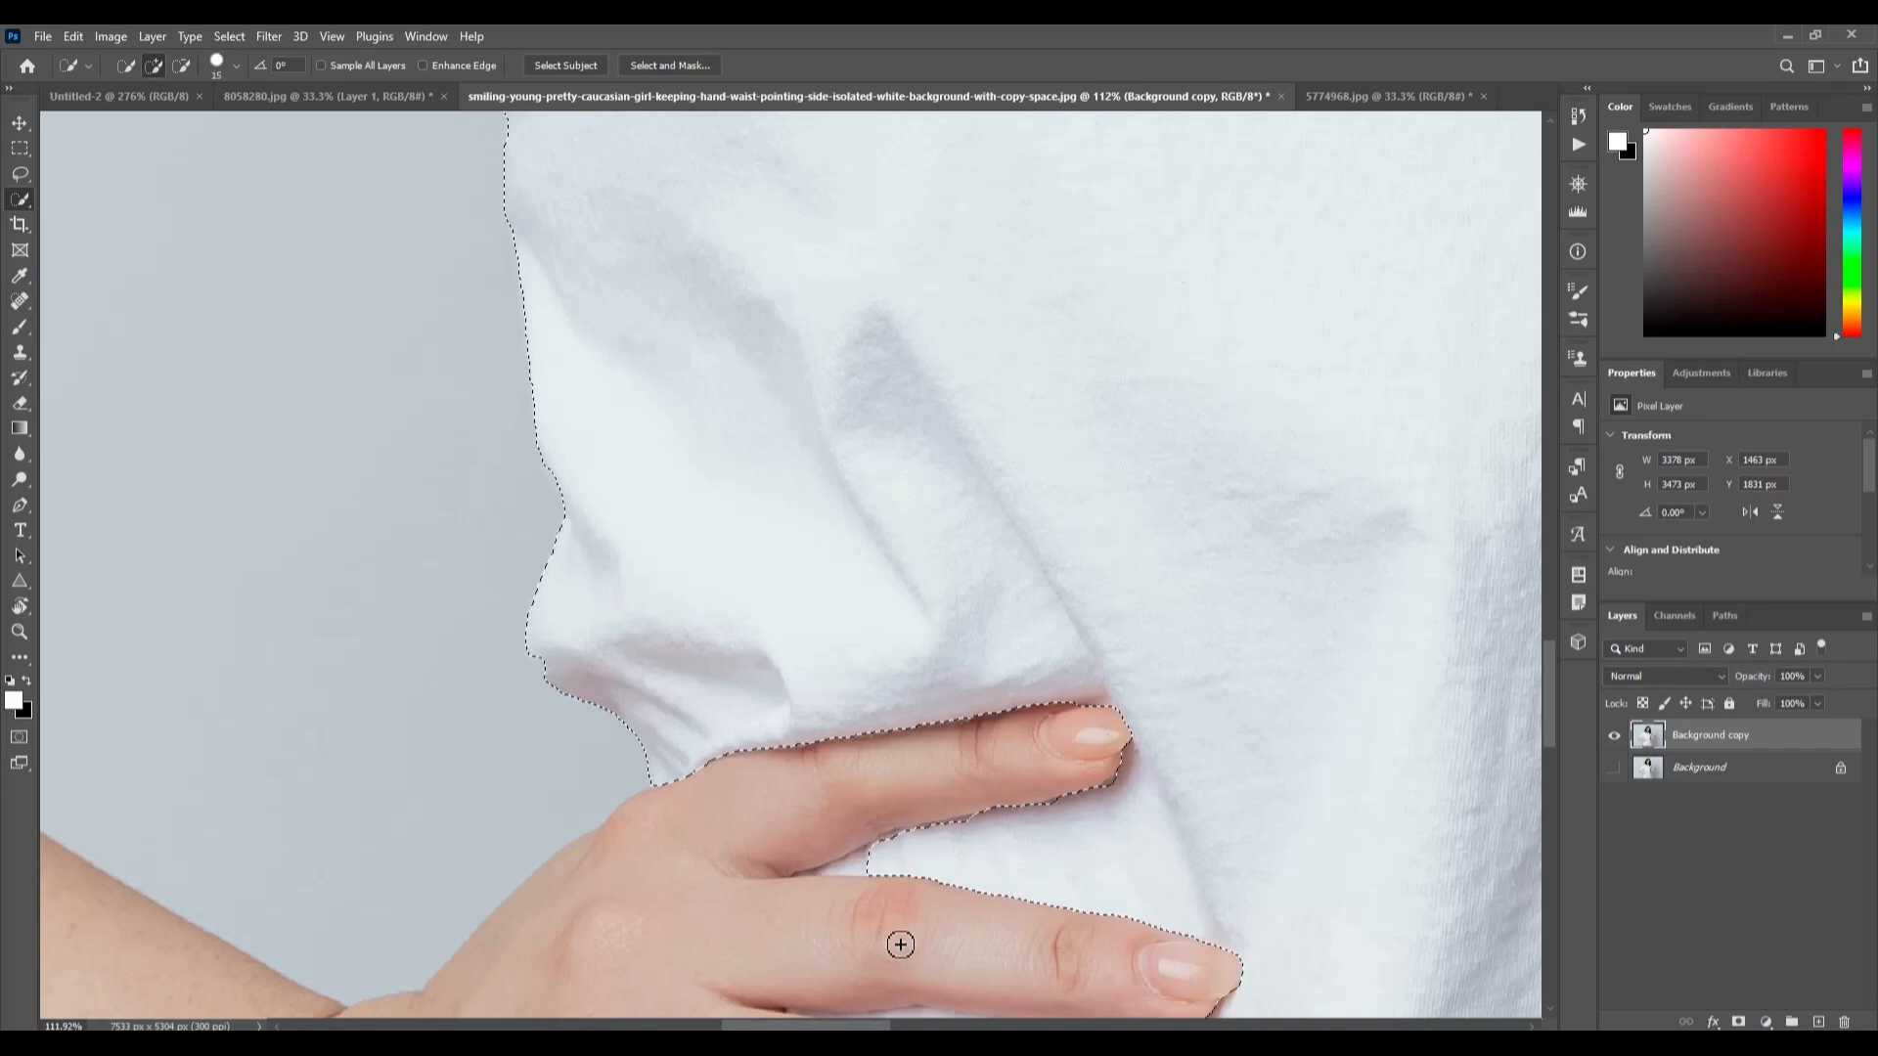
{"action": "scroll", "coordinate": [899, 943], "scroll_direction": "up", "scroll_amount": 1}
{"action": "left_click_drag", "start_coordinate": [894, 921], "coordinate": [720, 556]}
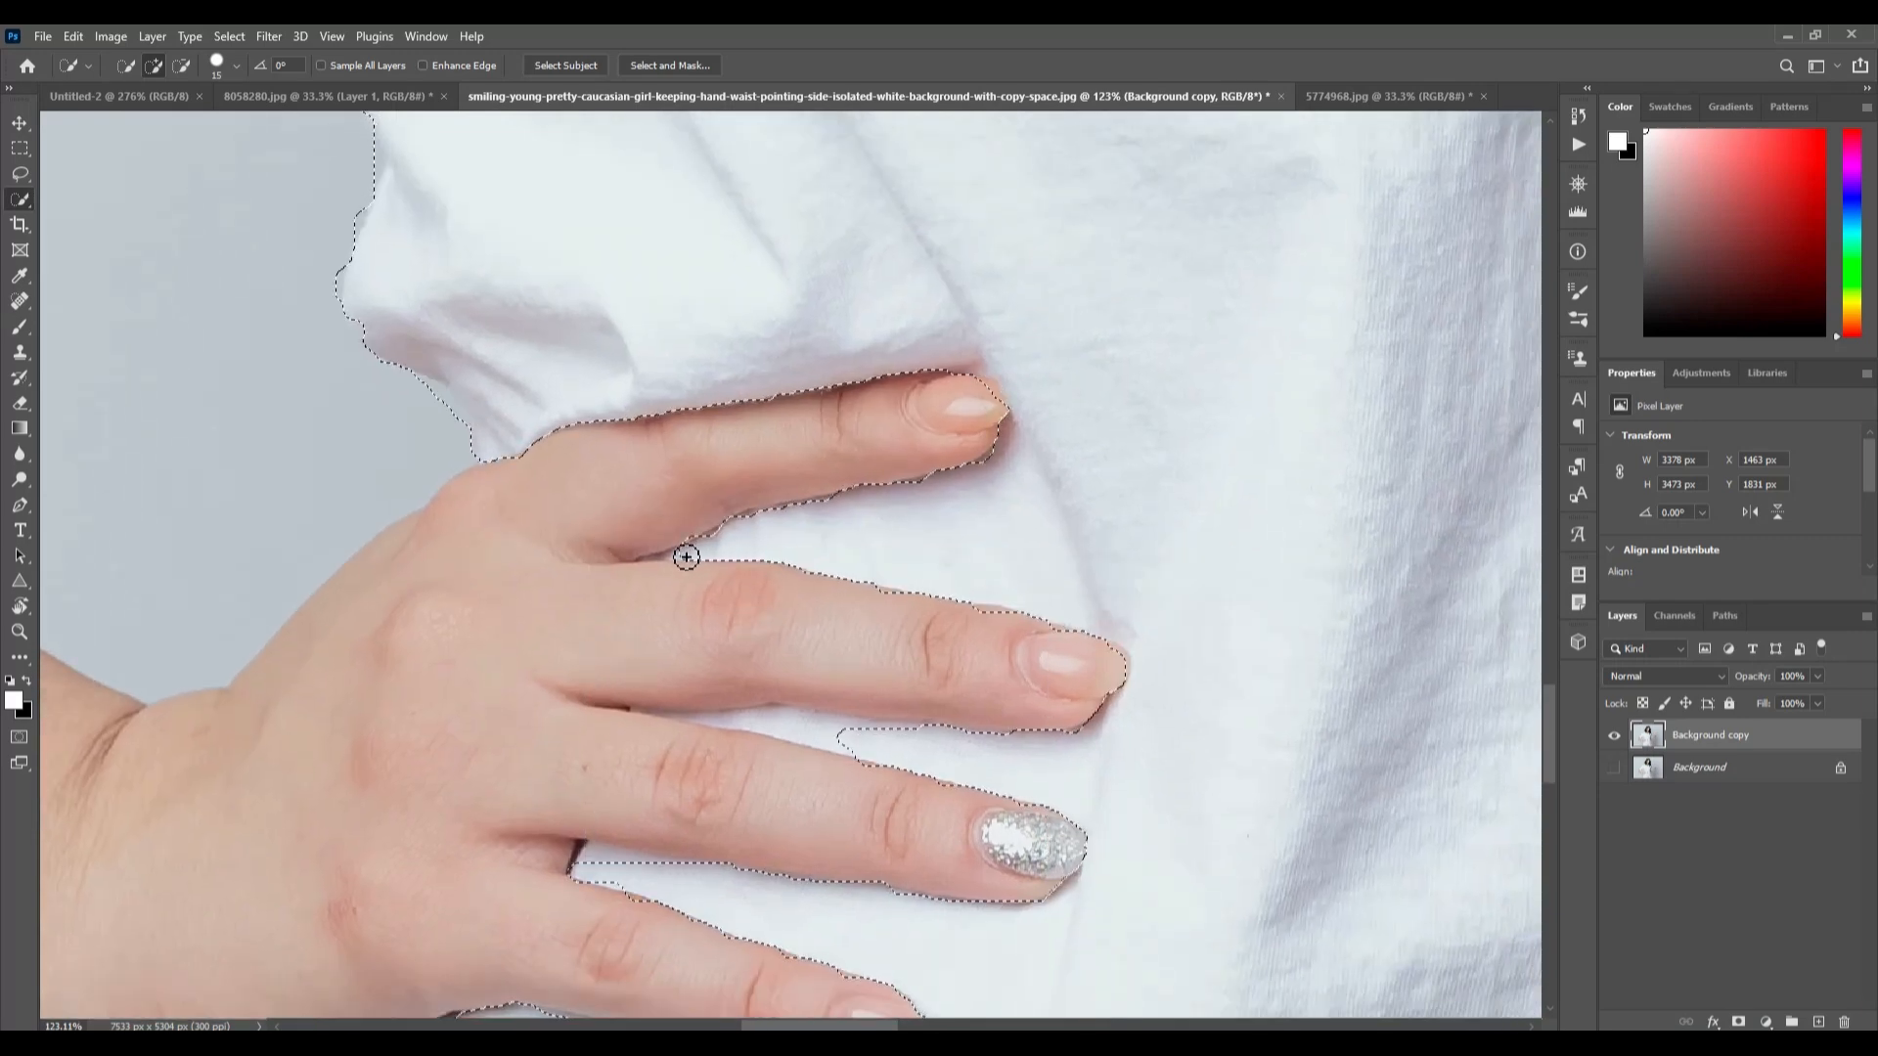
- Add the remaining fabric between the middle and ring fingers and below the wrist to the selection, using a small brush
{"action": "key", "text": "bracketright"}
{"action": "key", "text": "bracketright"}
{"action": "key", "text": "bracketright"}
{"action": "scroll", "coordinate": [1007, 479], "scroll_direction": "down", "scroll_amount": 3}
{"action": "key", "text": "bracketleft"}
{"action": "key", "text": "bracketleft"}
{"action": "scroll", "coordinate": [873, 552], "scroll_direction": "down", "scroll_amount": 2}
{"action": "scroll", "coordinate": [876, 570], "scroll_direction": "down", "scroll_amount": 3}
{"action": "left_click_drag", "start_coordinate": [878, 574], "coordinate": [871, 554]}
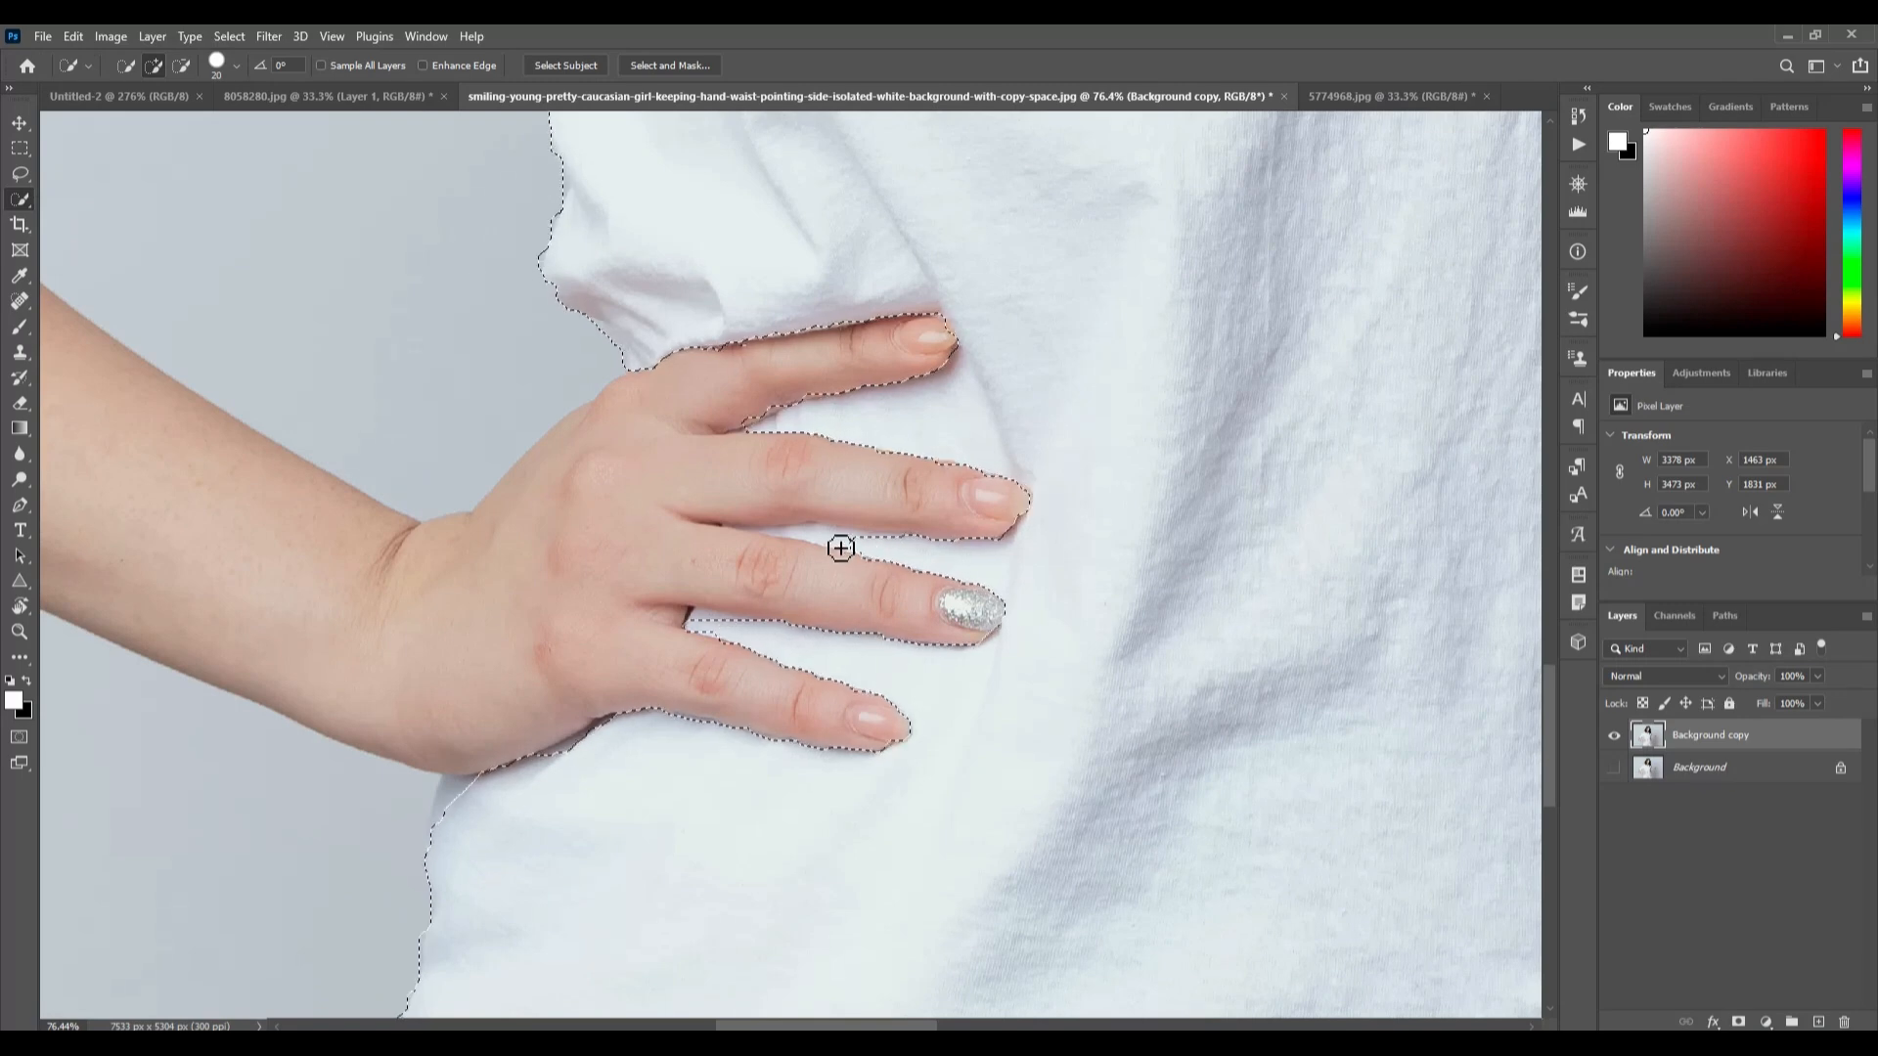
{"action": "left_click_drag", "start_coordinate": [800, 534], "coordinate": [830, 537]}
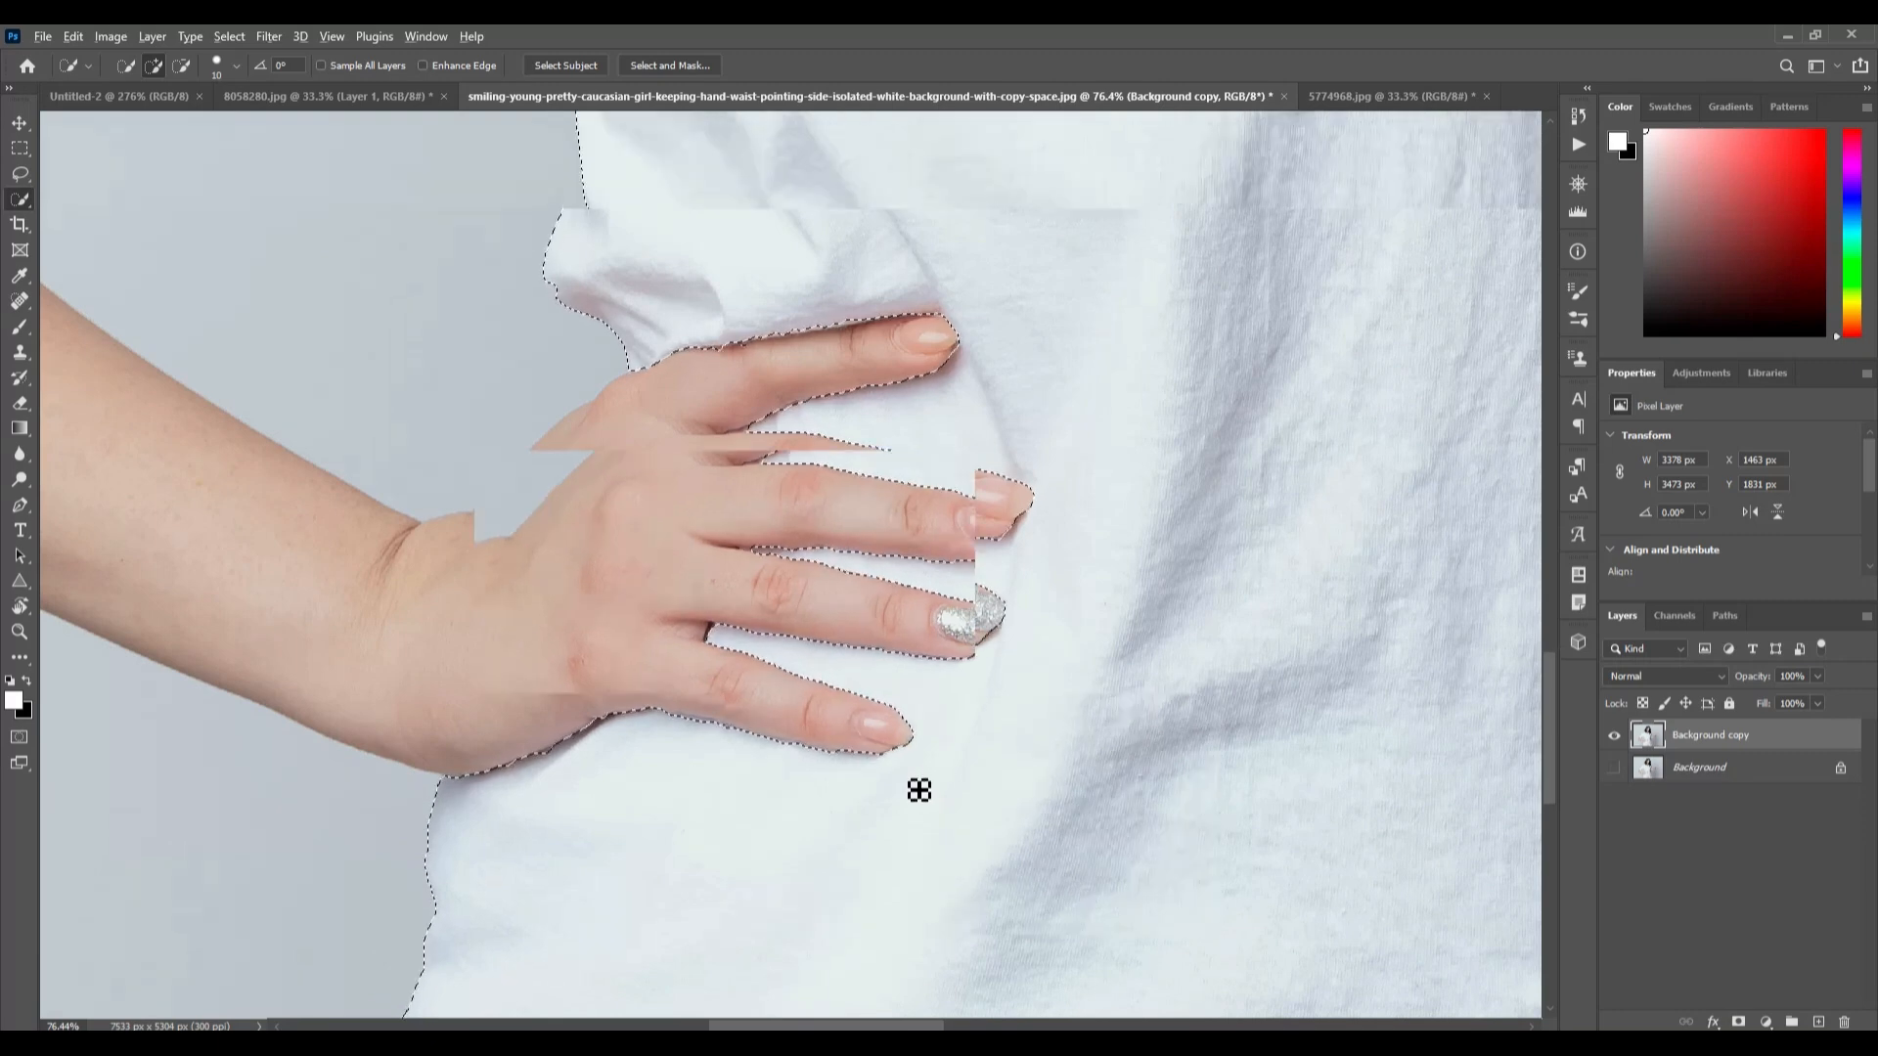
- Extend the selection over the collar tip beneath the shorter hair ends at the shoulder with a 70 px brush
{"action": "scroll", "coordinate": [914, 787], "scroll_direction": "down", "scroll_amount": 3}
{"action": "scroll", "coordinate": [915, 785], "scroll_direction": "down", "scroll_amount": 4}
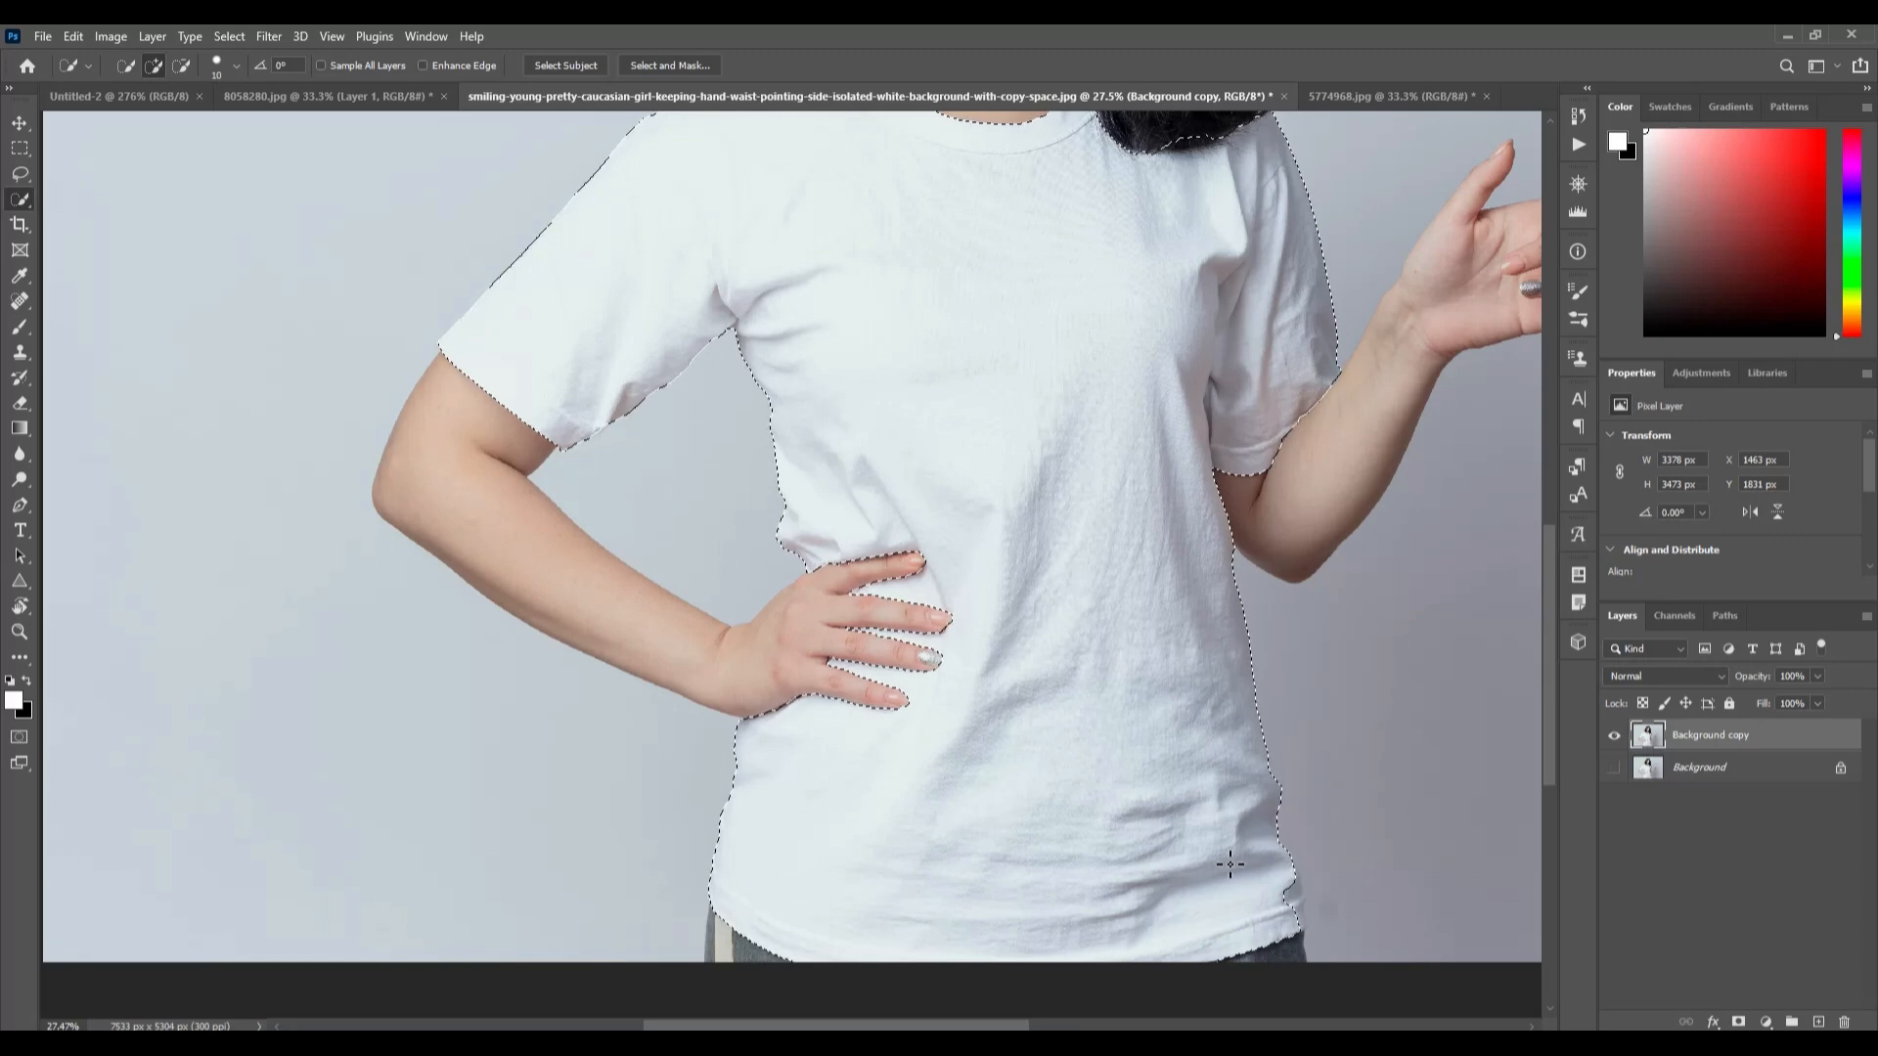
{"action": "key", "text": "bracketright"}
{"action": "key", "text": "bracketright"}
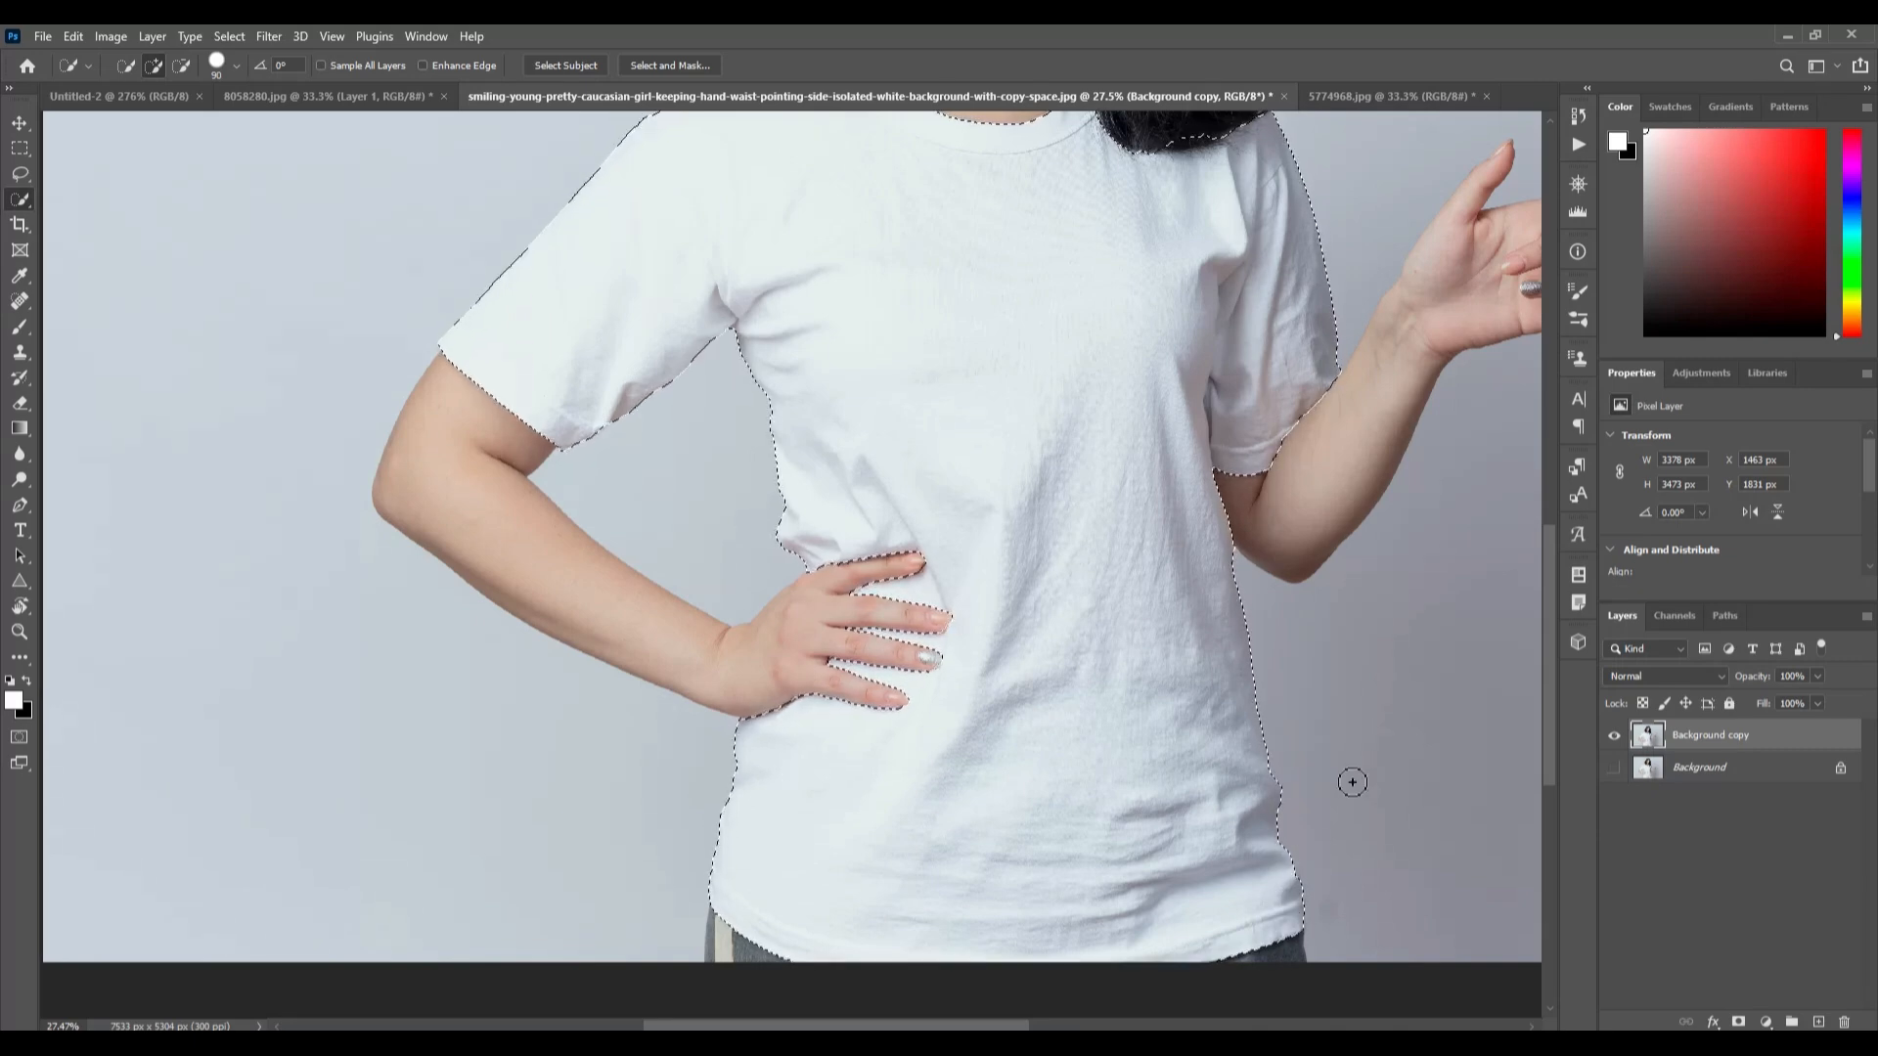
{"action": "scroll", "coordinate": [1352, 782], "scroll_direction": "up", "scroll_amount": 5}
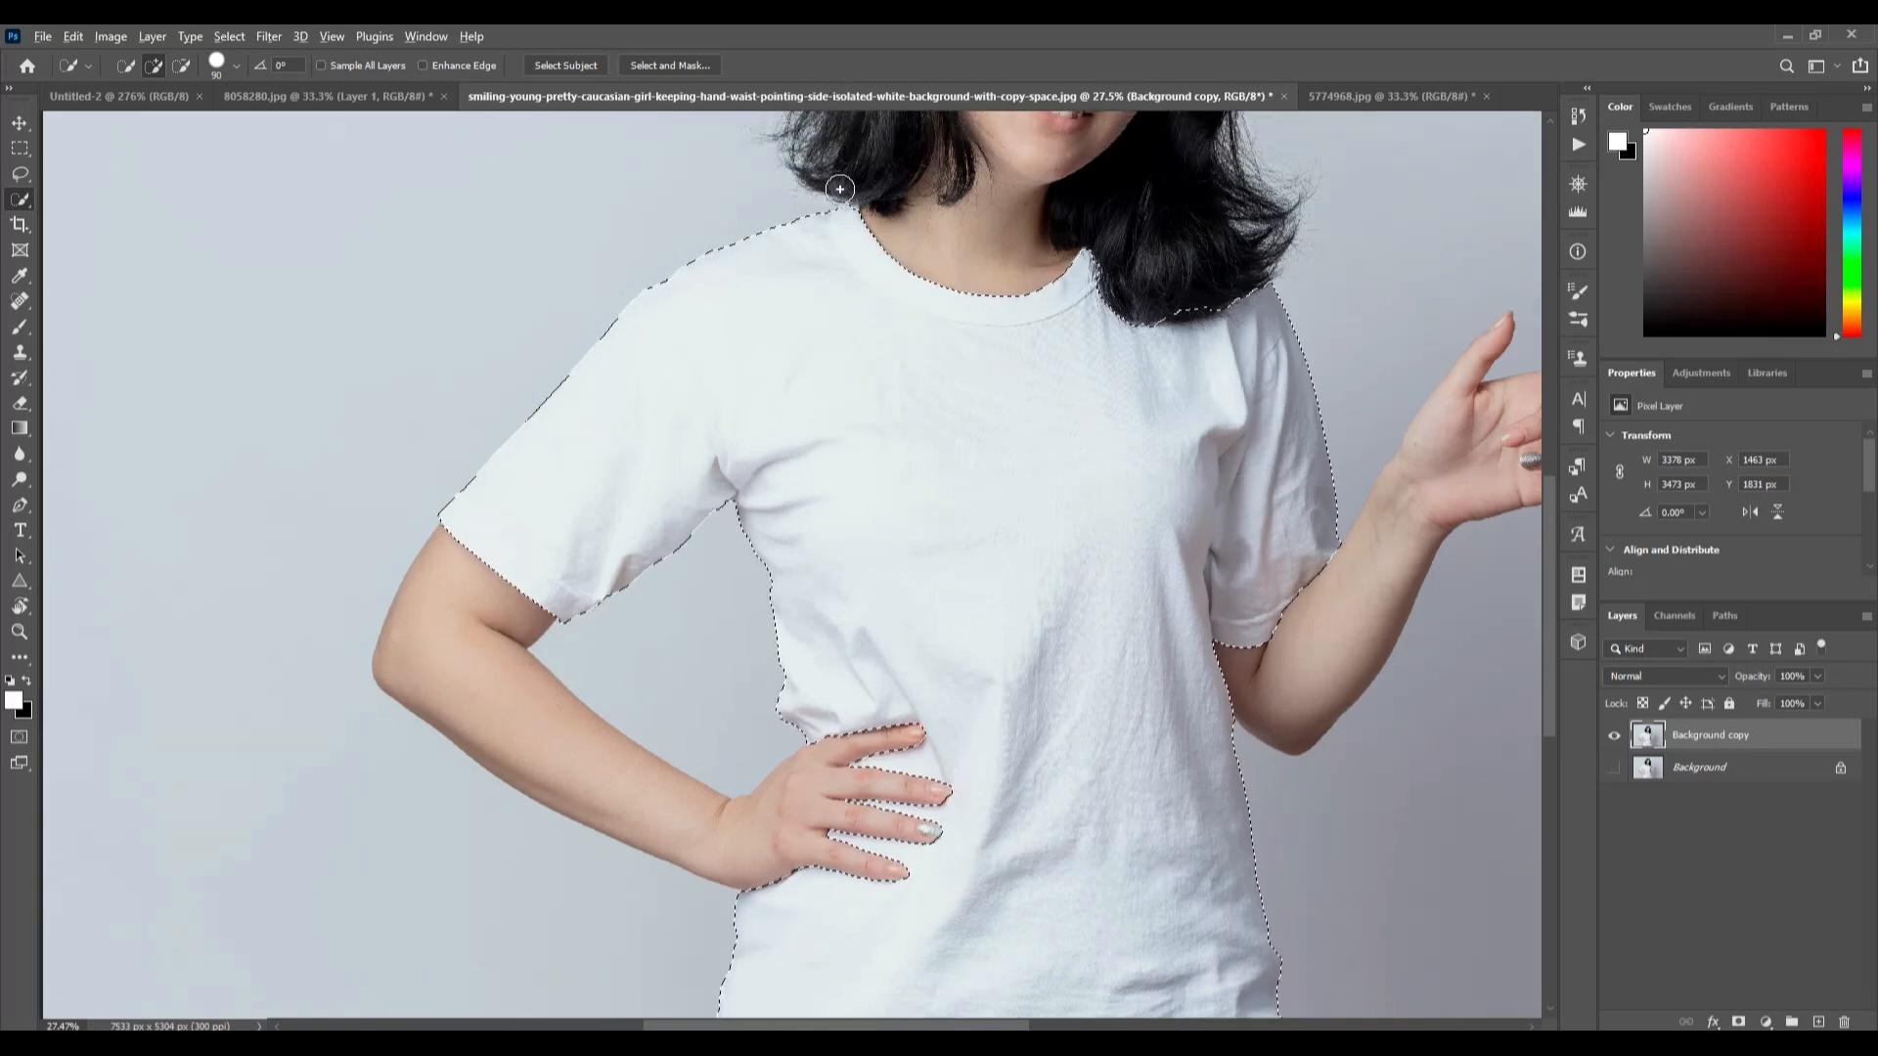
{"action": "scroll", "coordinate": [842, 189], "scroll_direction": "up", "scroll_amount": 5}
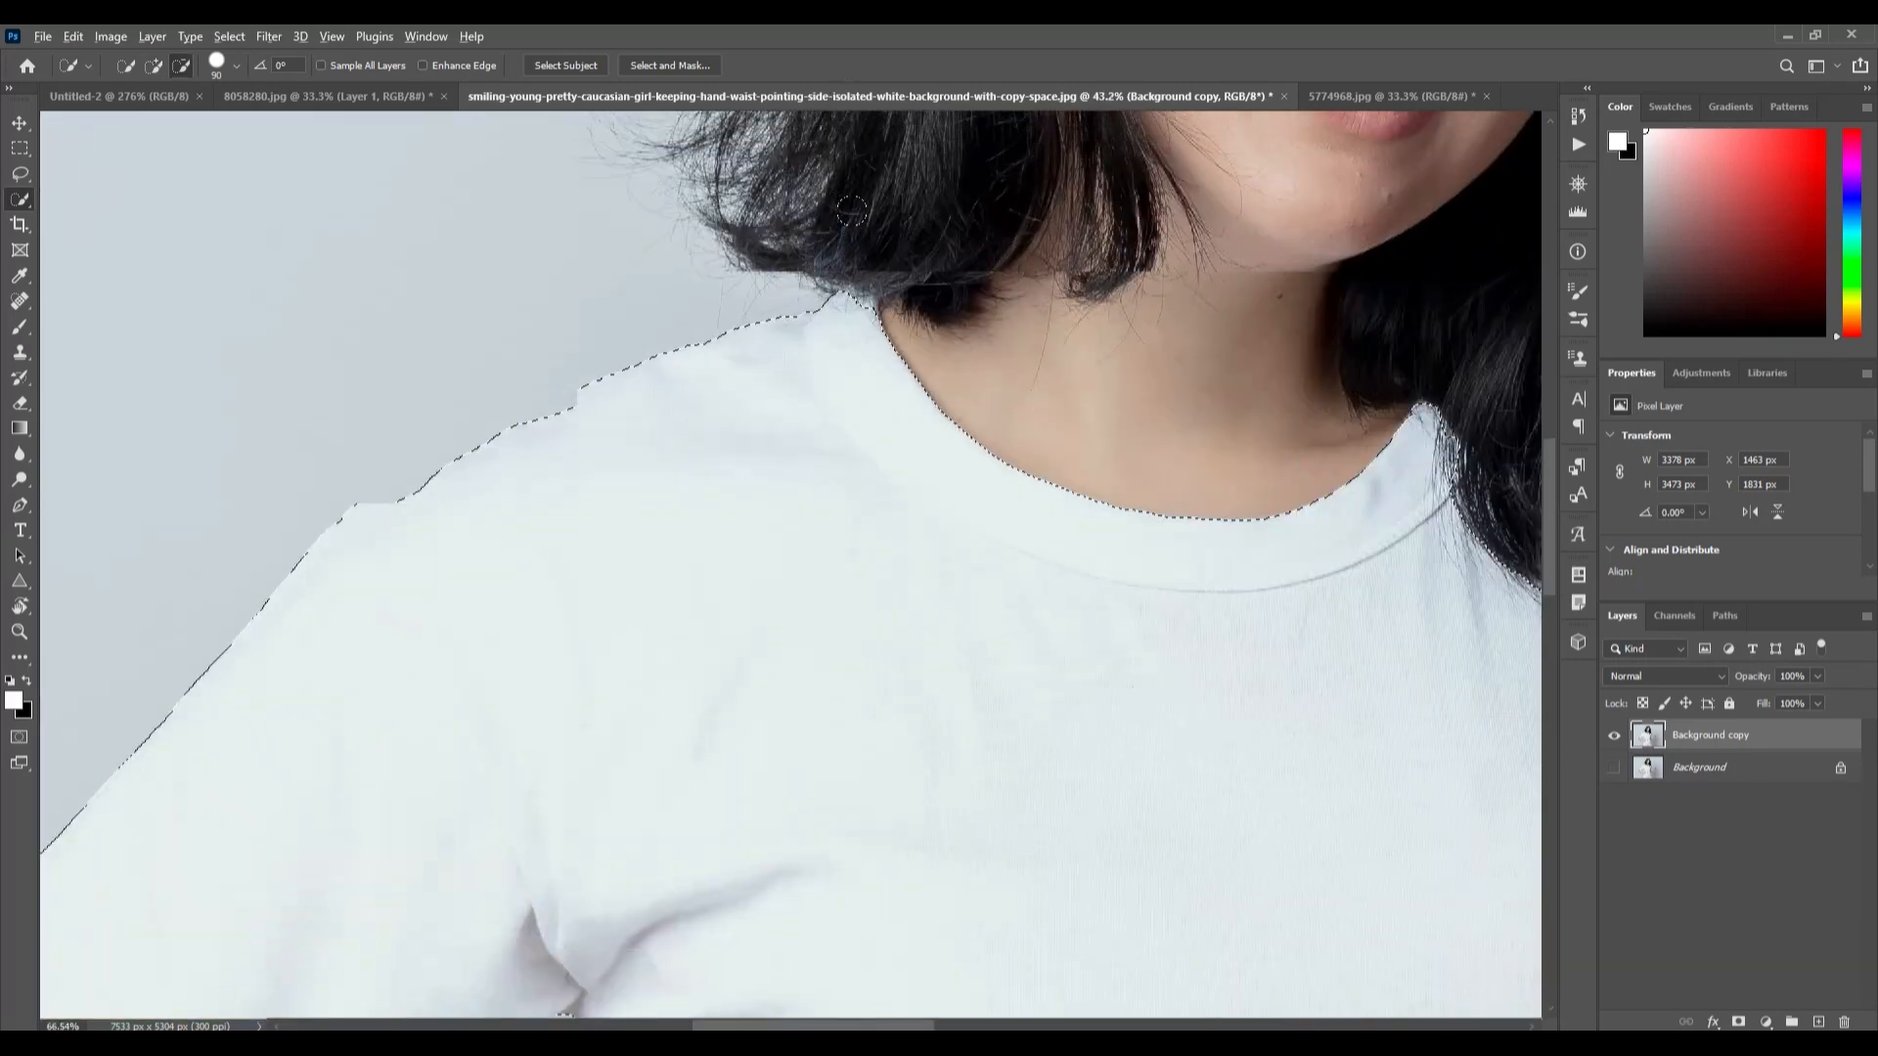
{"action": "scroll", "coordinate": [851, 211], "scroll_direction": "down", "scroll_amount": 3}
{"action": "key", "text": "bracketleft"}
{"action": "key", "text": "bracketleft"}
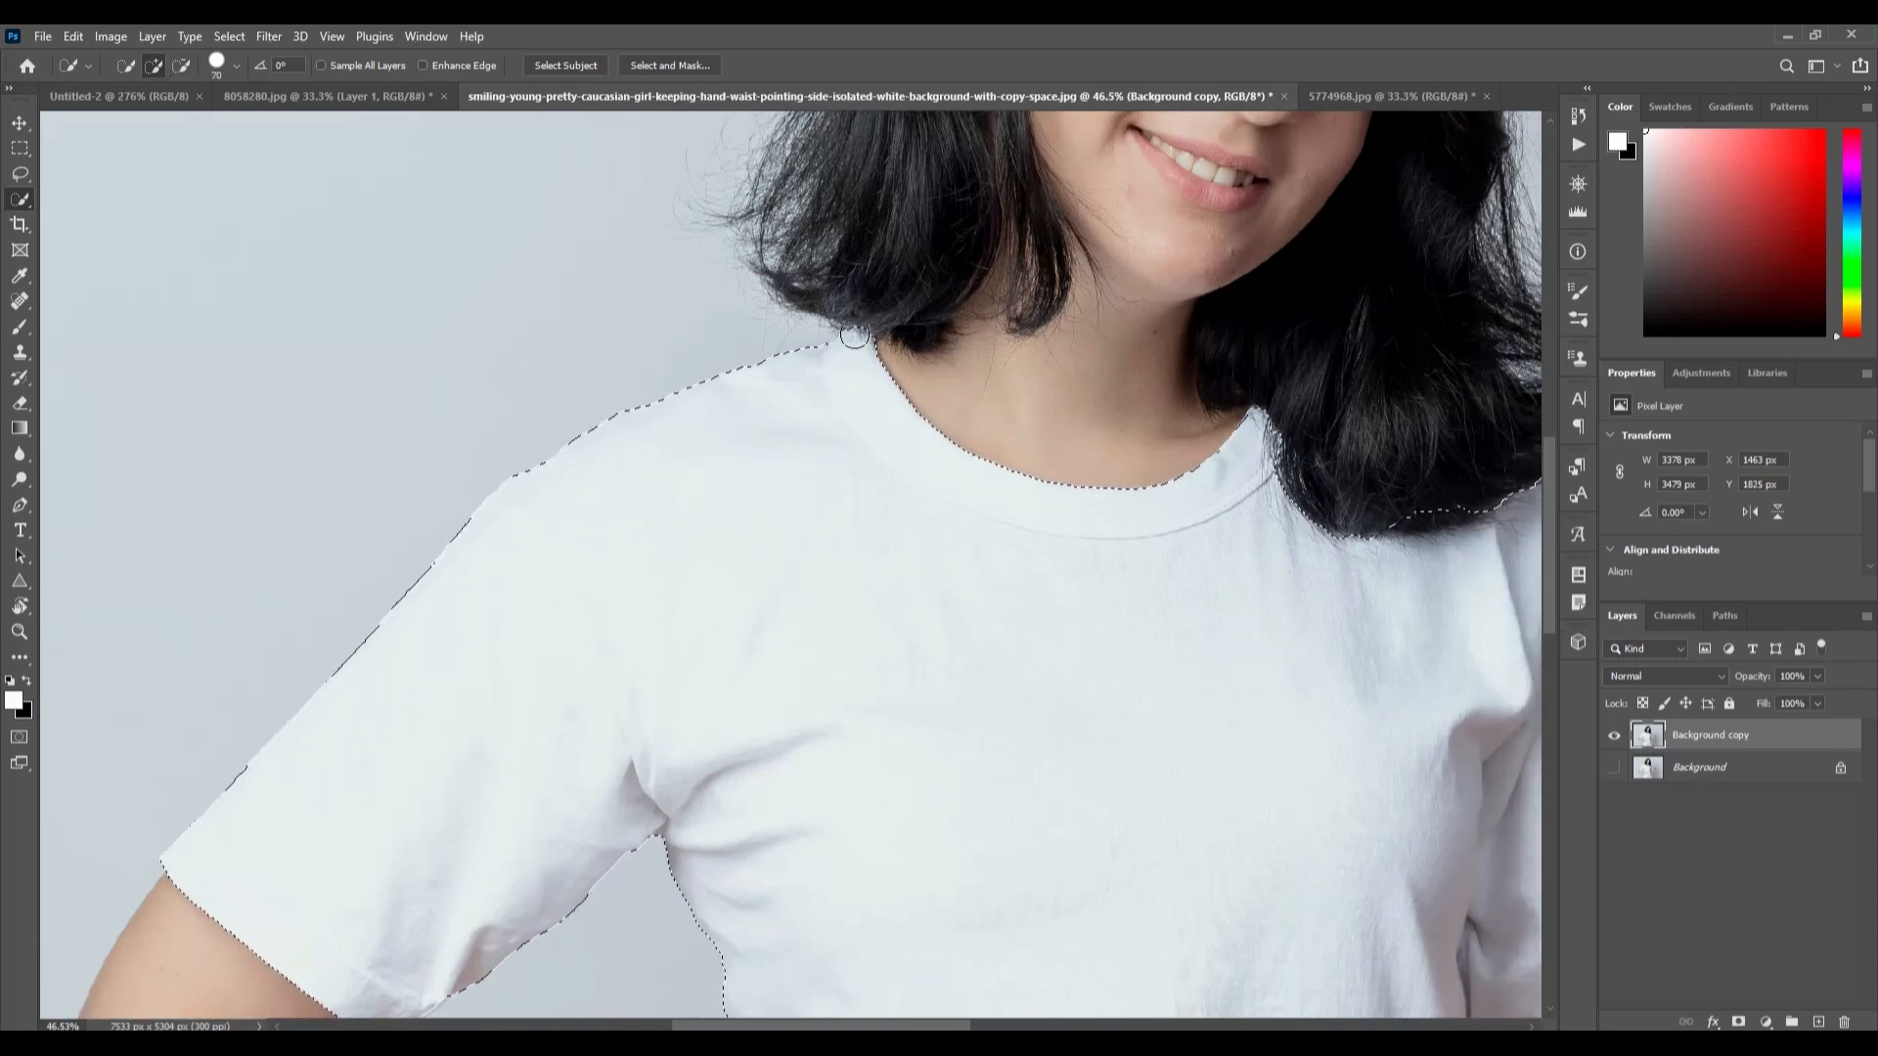
{"action": "left_click_drag", "start_coordinate": [854, 336], "coordinate": [903, 324]}
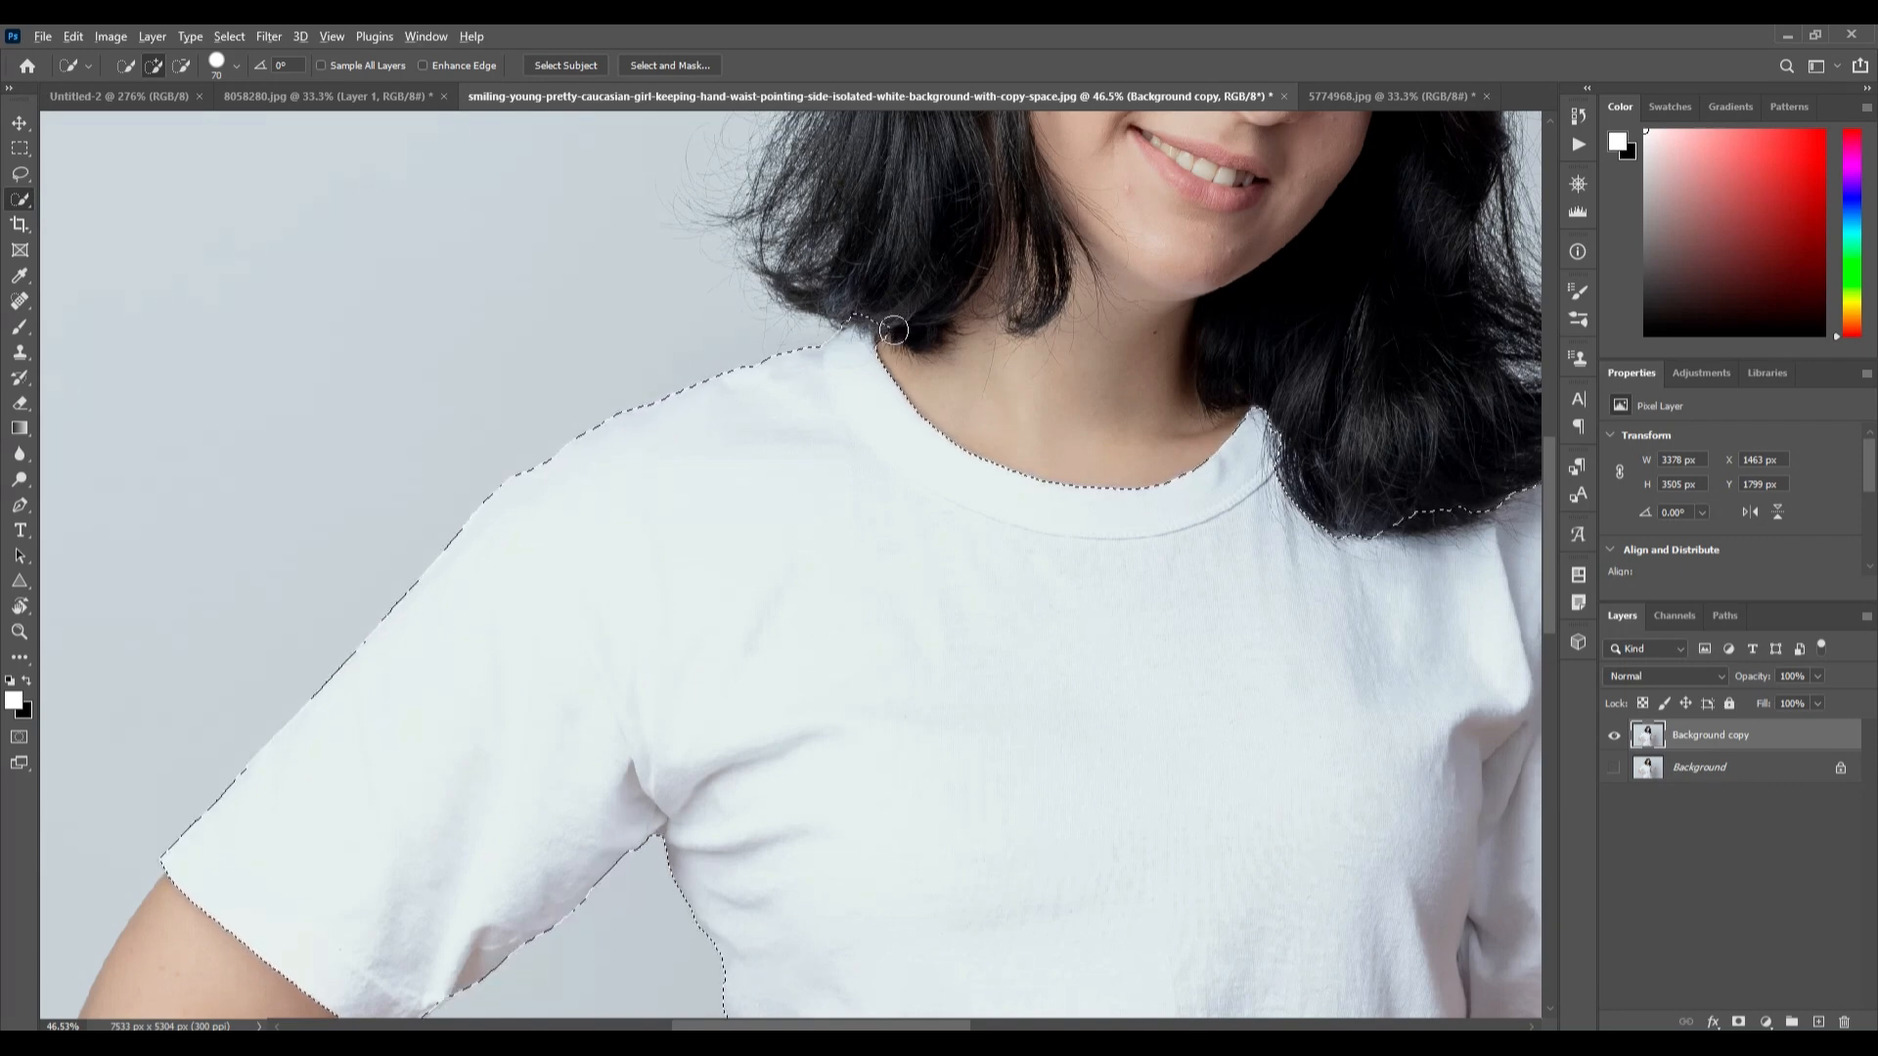
- Subtract the hair ends overlapping the shoulder of the pointing arm from the T-shirt selection
{"action": "scroll", "coordinate": [877, 446], "scroll_direction": "down", "scroll_amount": 1}
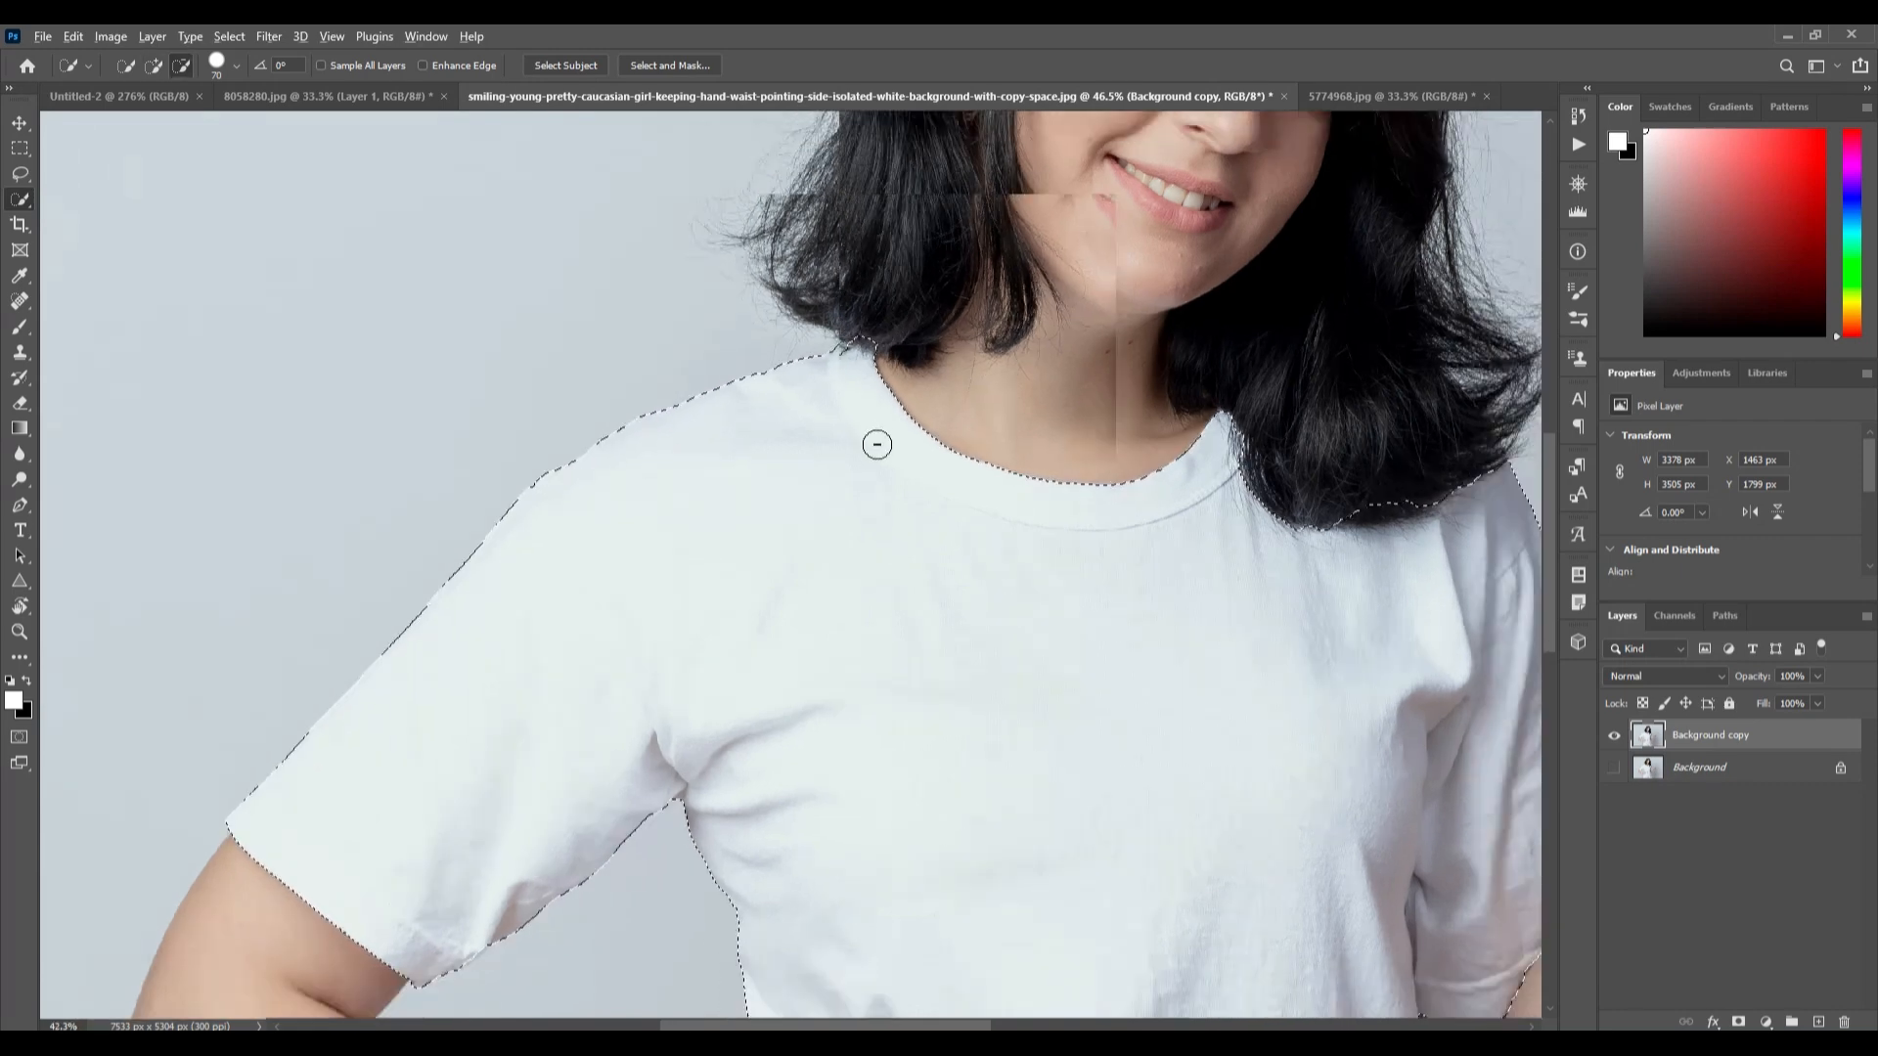
{"action": "scroll", "coordinate": [877, 445], "scroll_direction": "down", "scroll_amount": 1}
{"action": "scroll", "coordinate": [1076, 420], "scroll_direction": "down", "scroll_amount": 2}
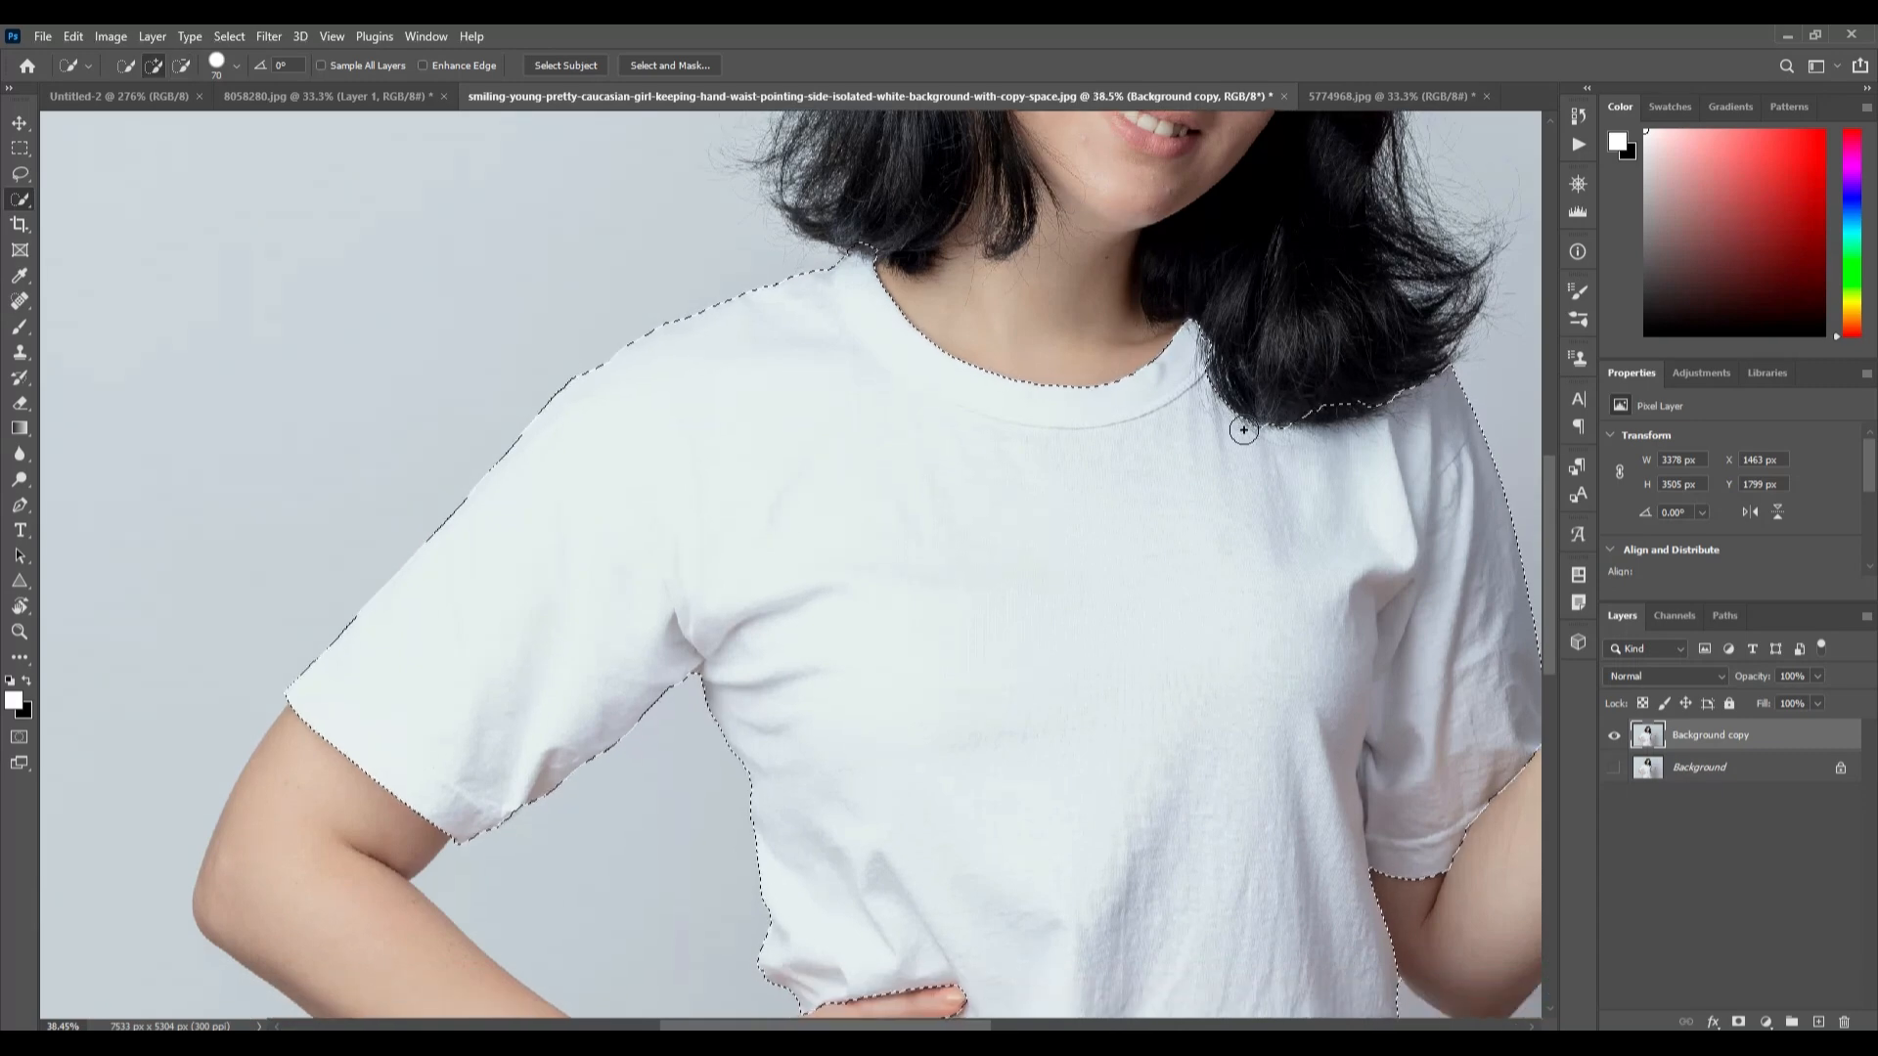
{"action": "left_click", "coordinate": [1337, 400], "text": "alt"}
{"action": "left_click", "coordinate": [1327, 410]}
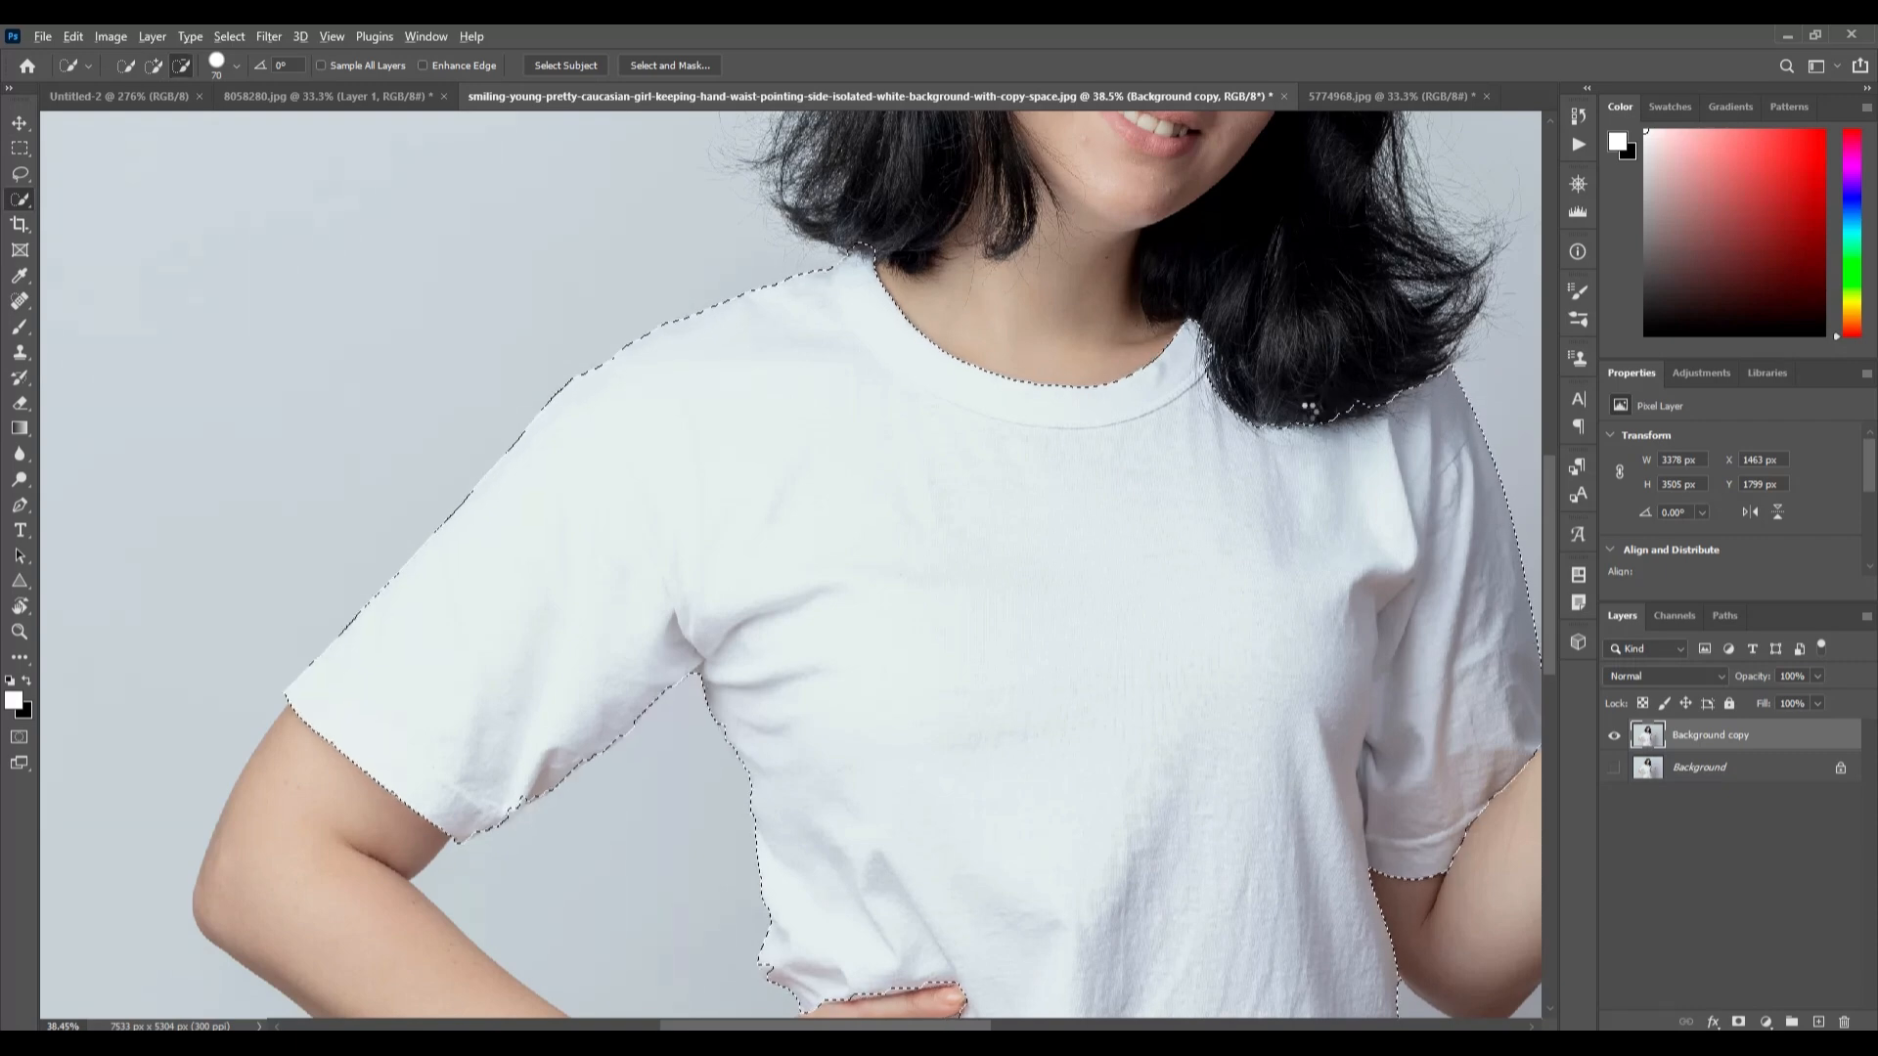
{"action": "left_click", "coordinate": [1349, 401]}
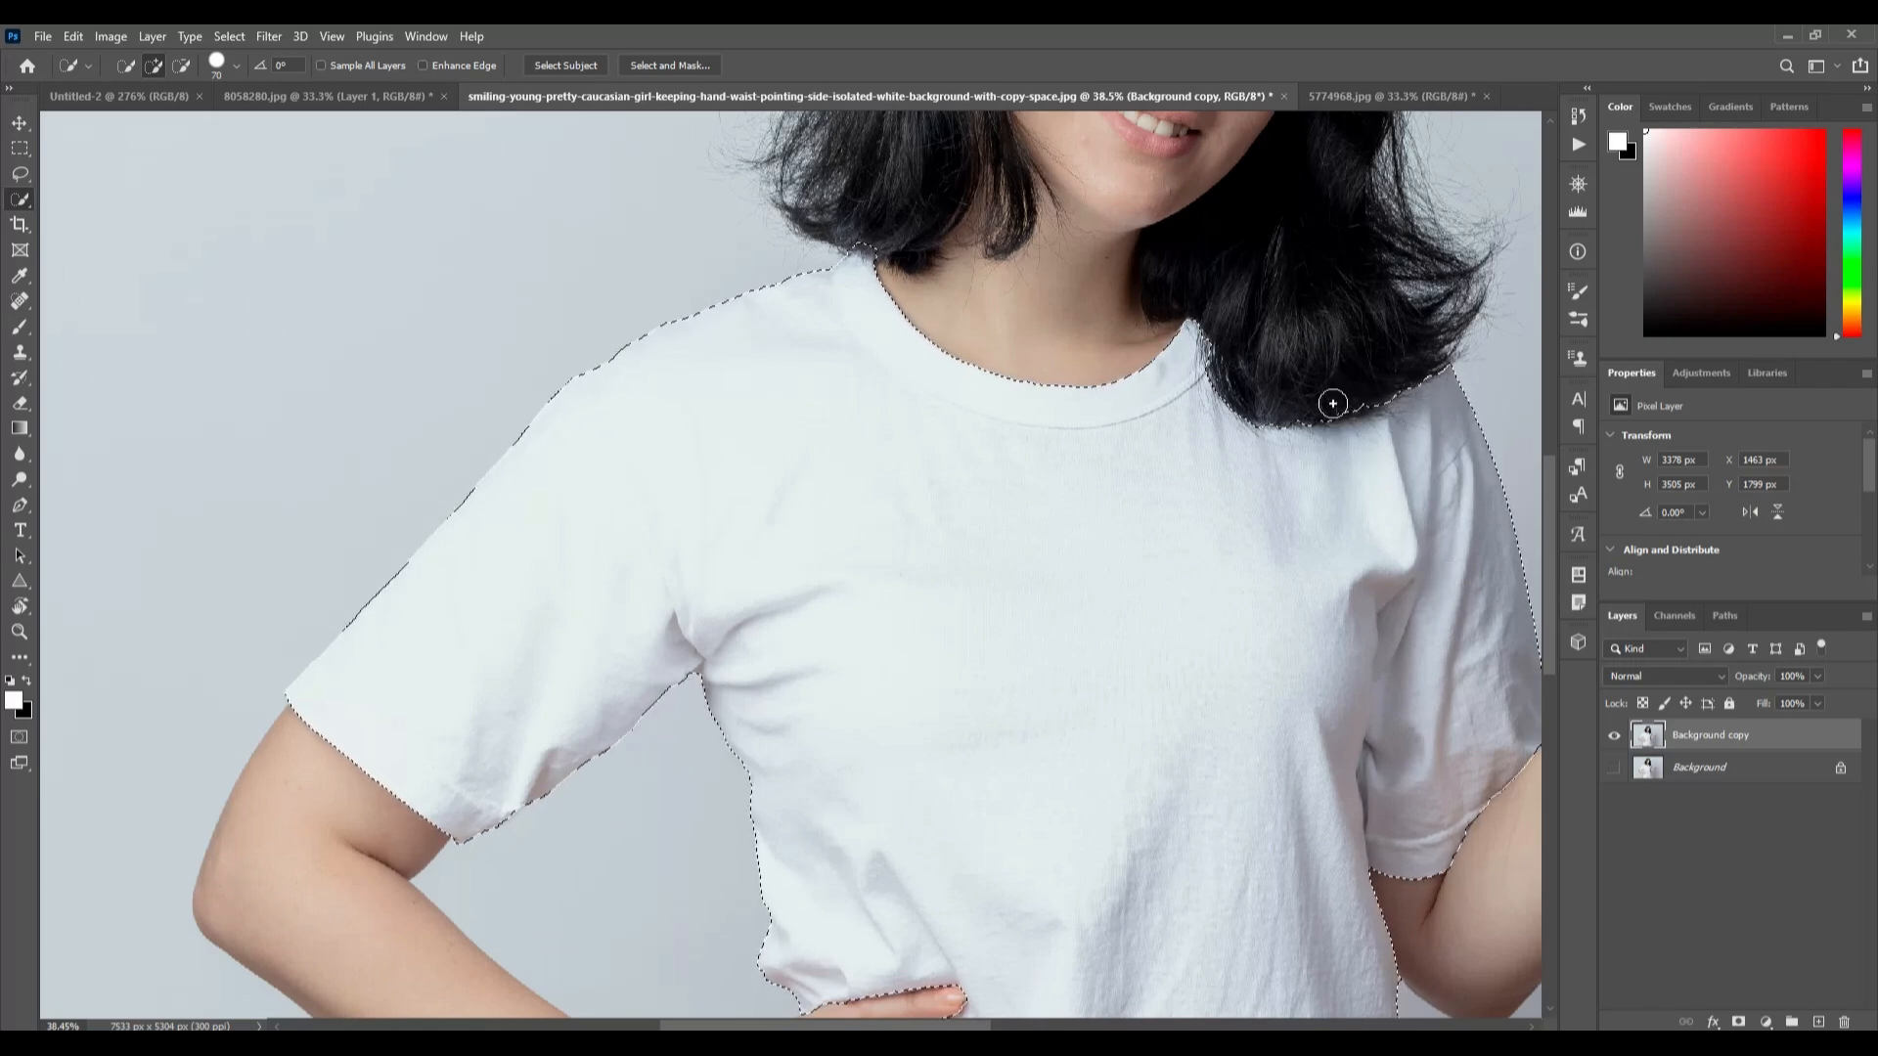
{"action": "scroll", "coordinate": [1091, 766], "scroll_direction": "down", "scroll_amount": 4}
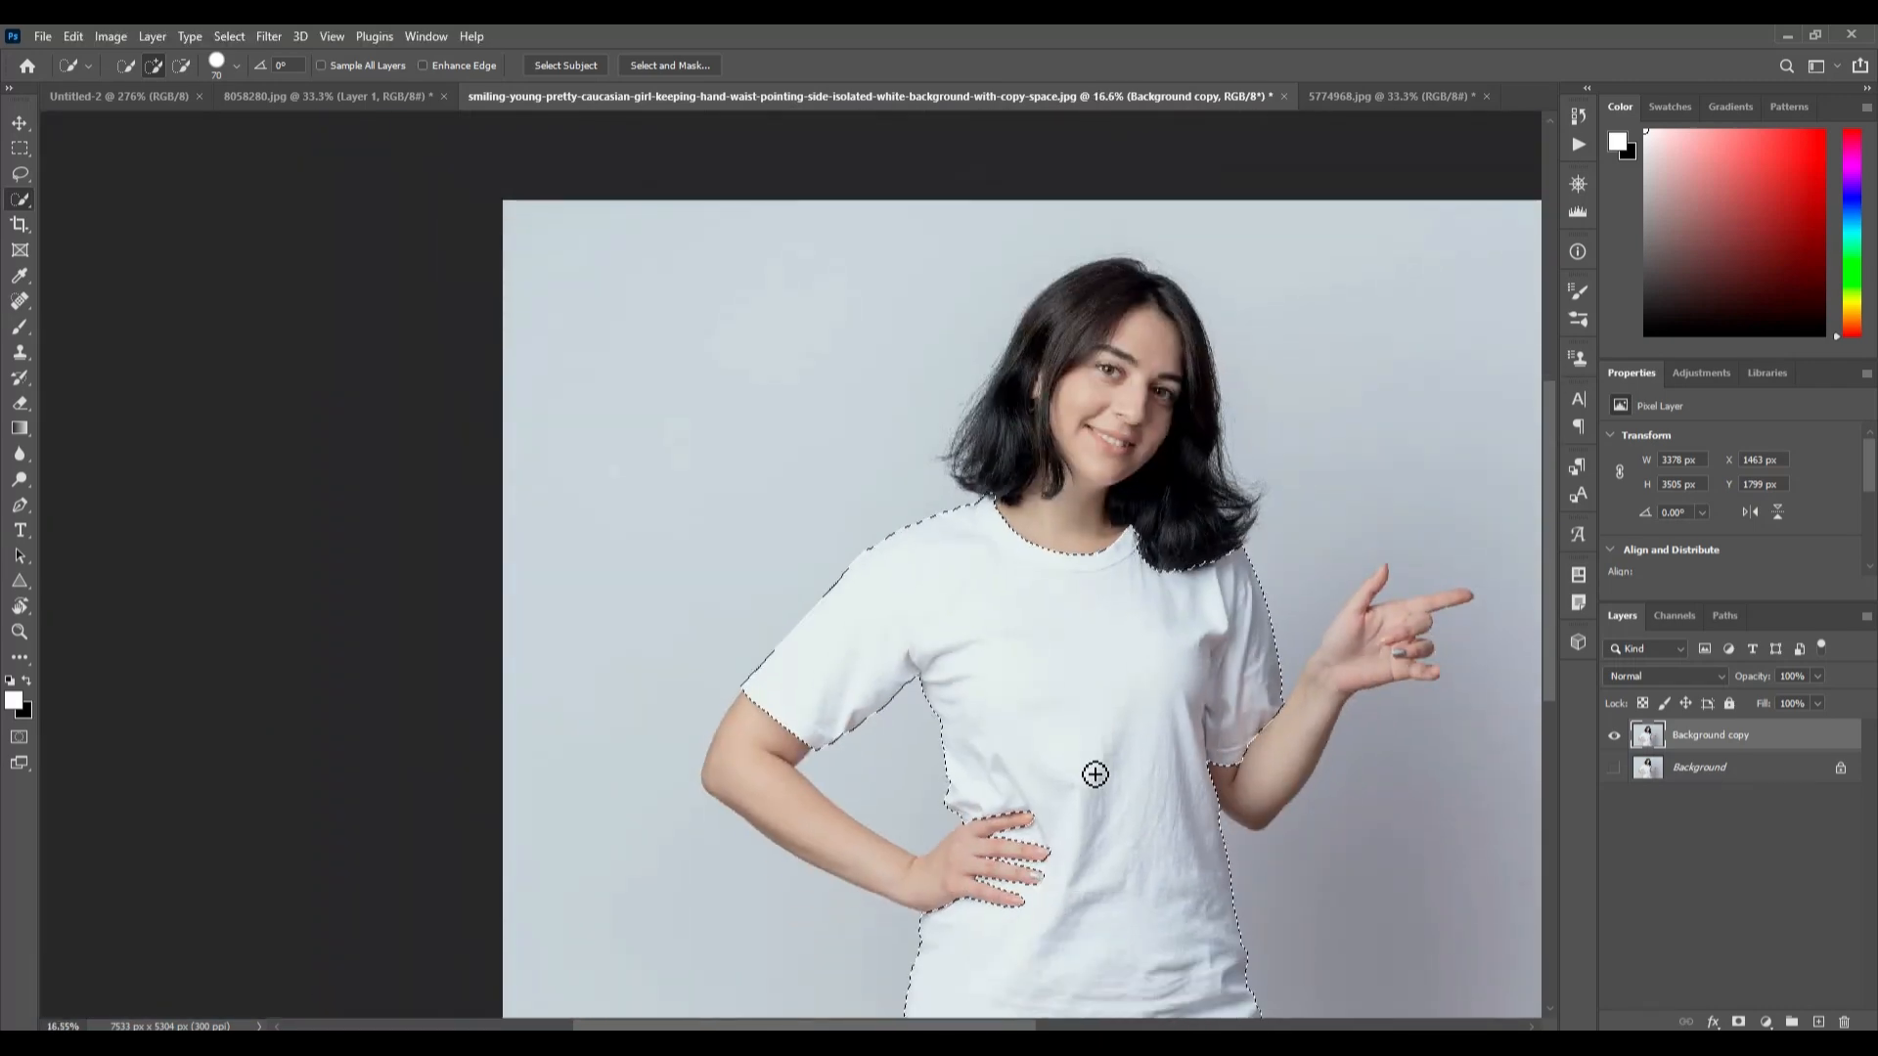
{"action": "scroll", "coordinate": [1095, 775], "scroll_direction": "down", "scroll_amount": 2}
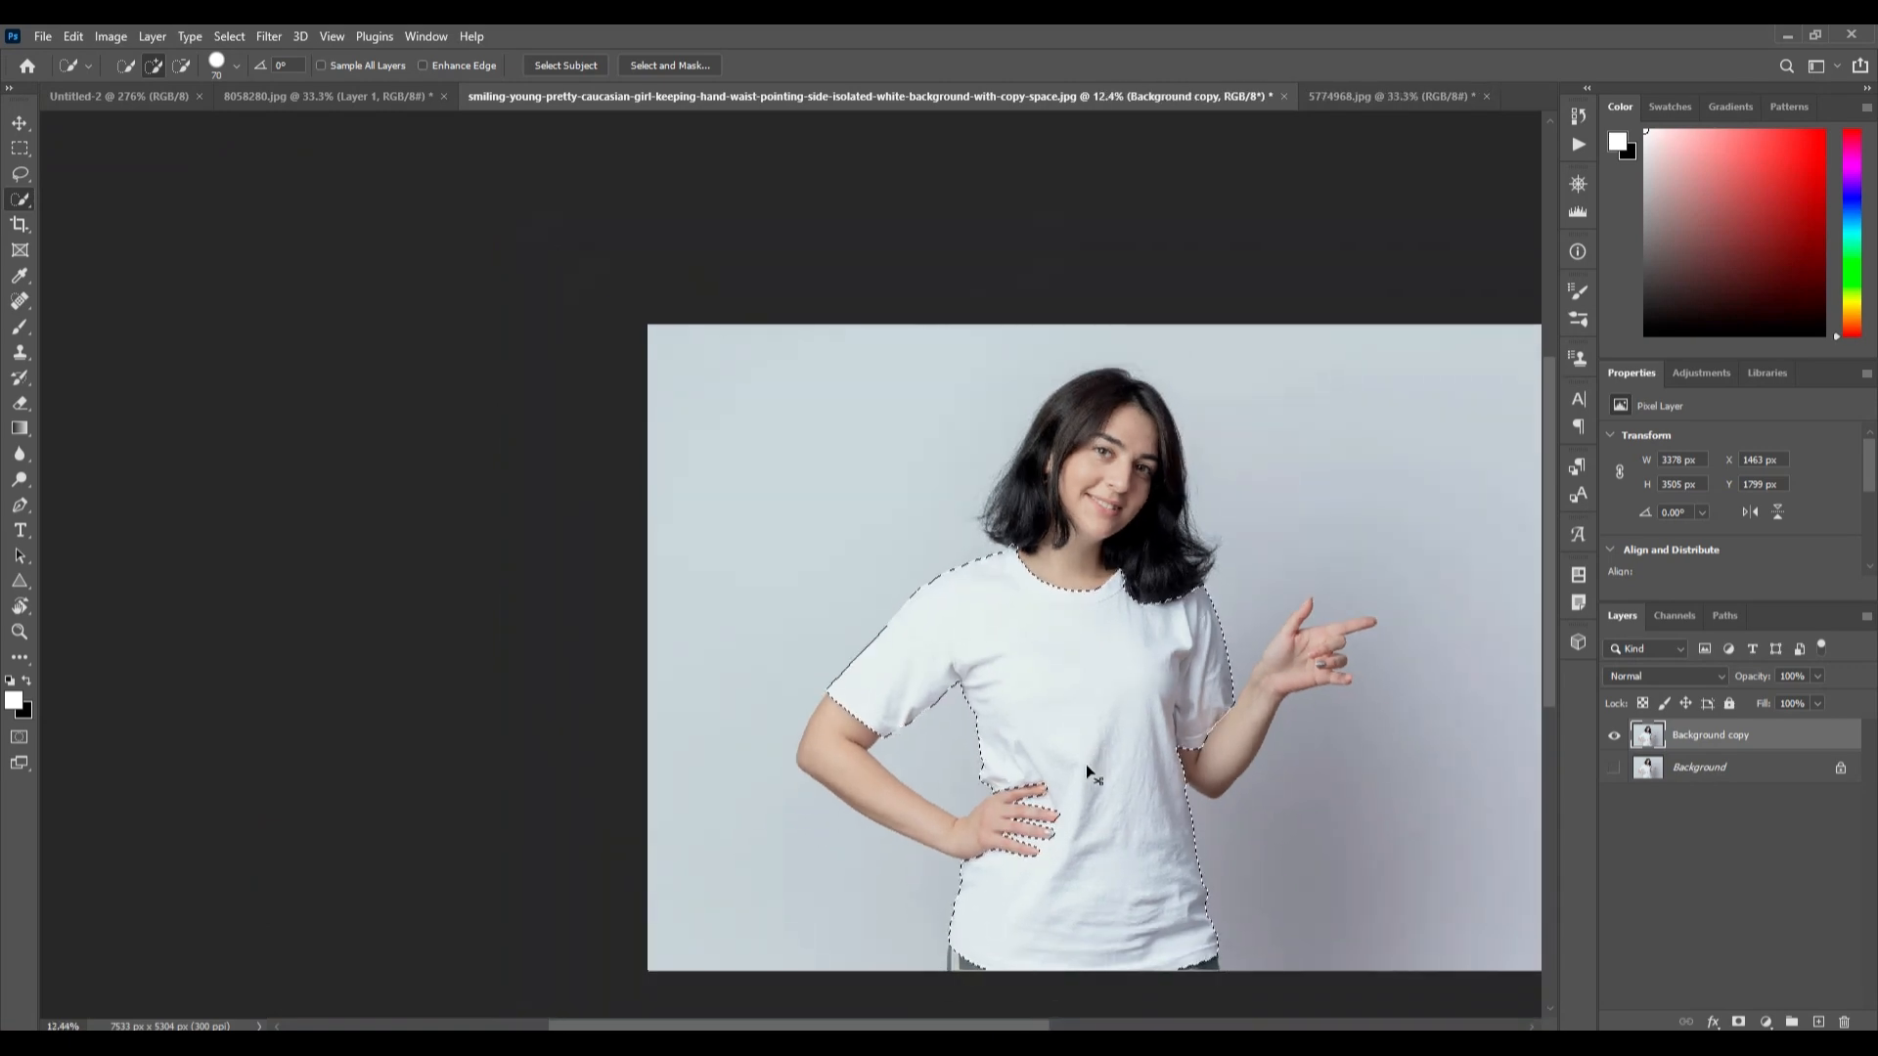
- Copy the selected T-shirt from the Background copy layer onto a new layer of its own
{"action": "scroll", "coordinate": [1086, 764], "scroll_direction": "up", "scroll_amount": 2}
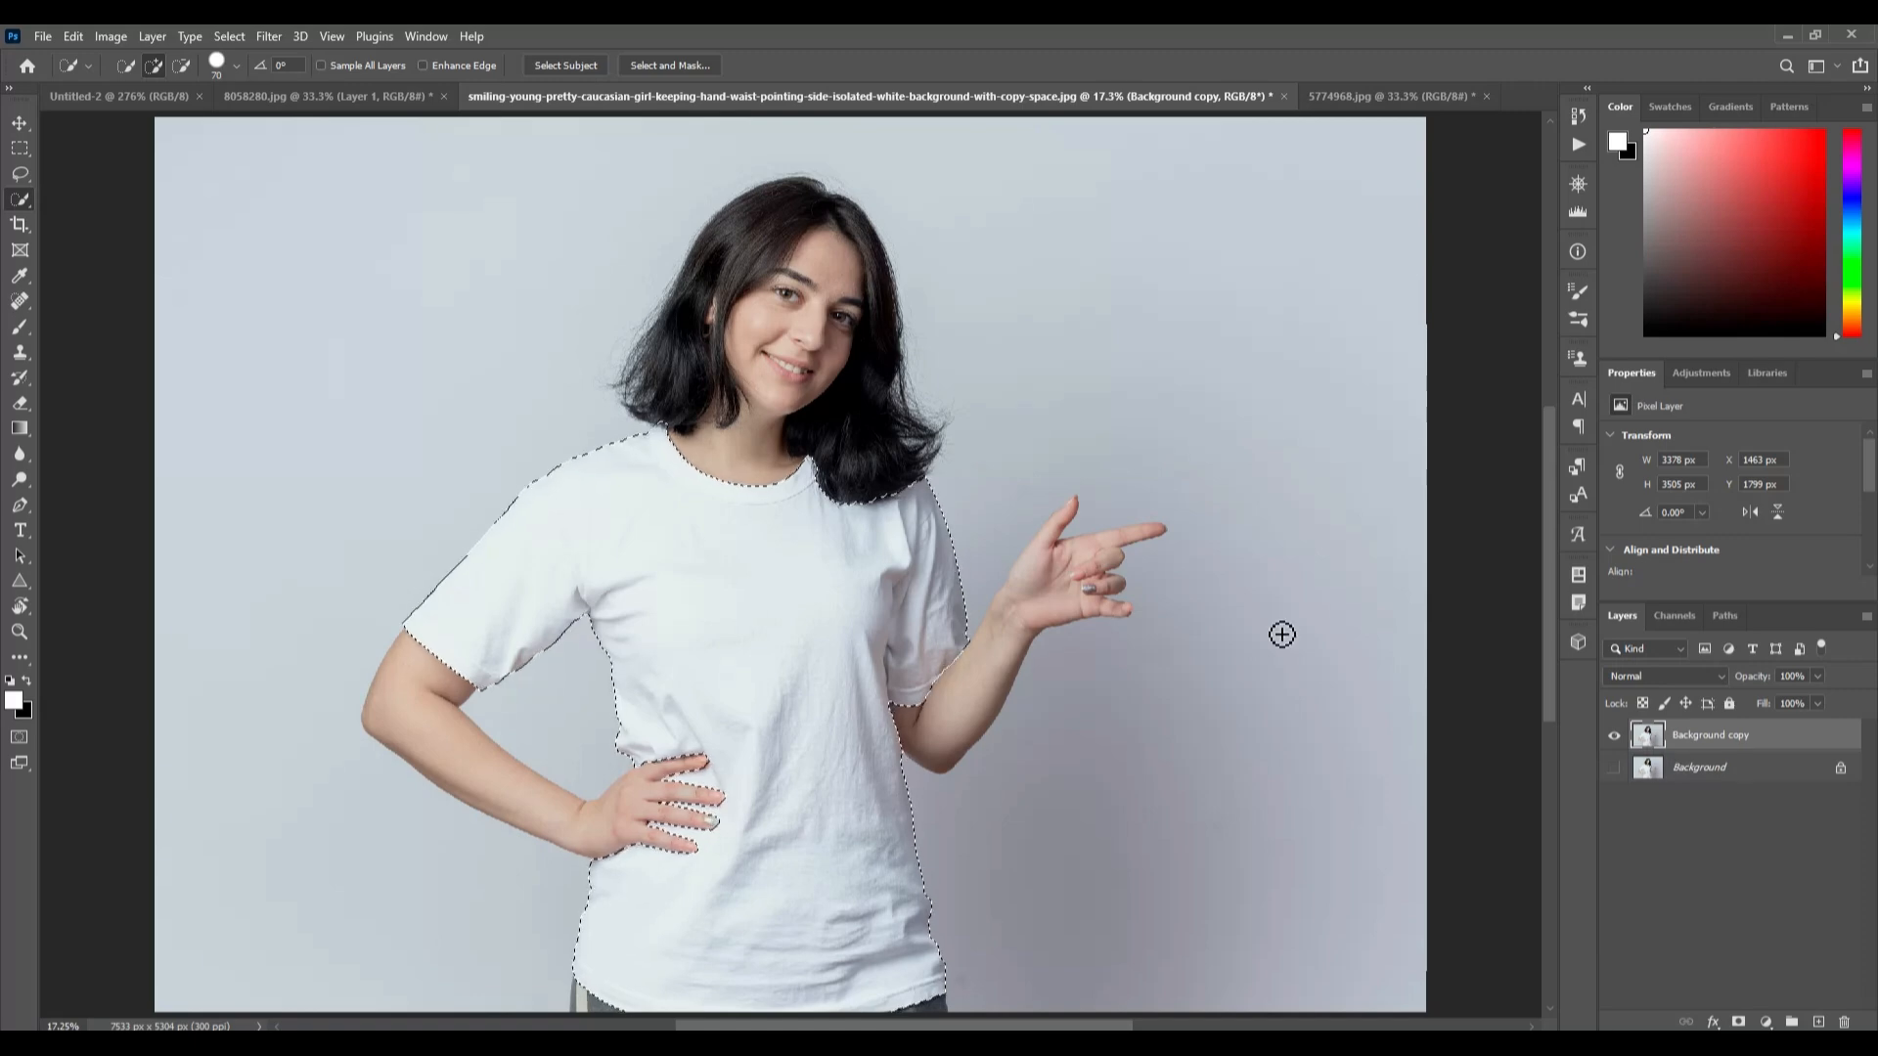
{"action": "left_click", "coordinate": [17, 124]}
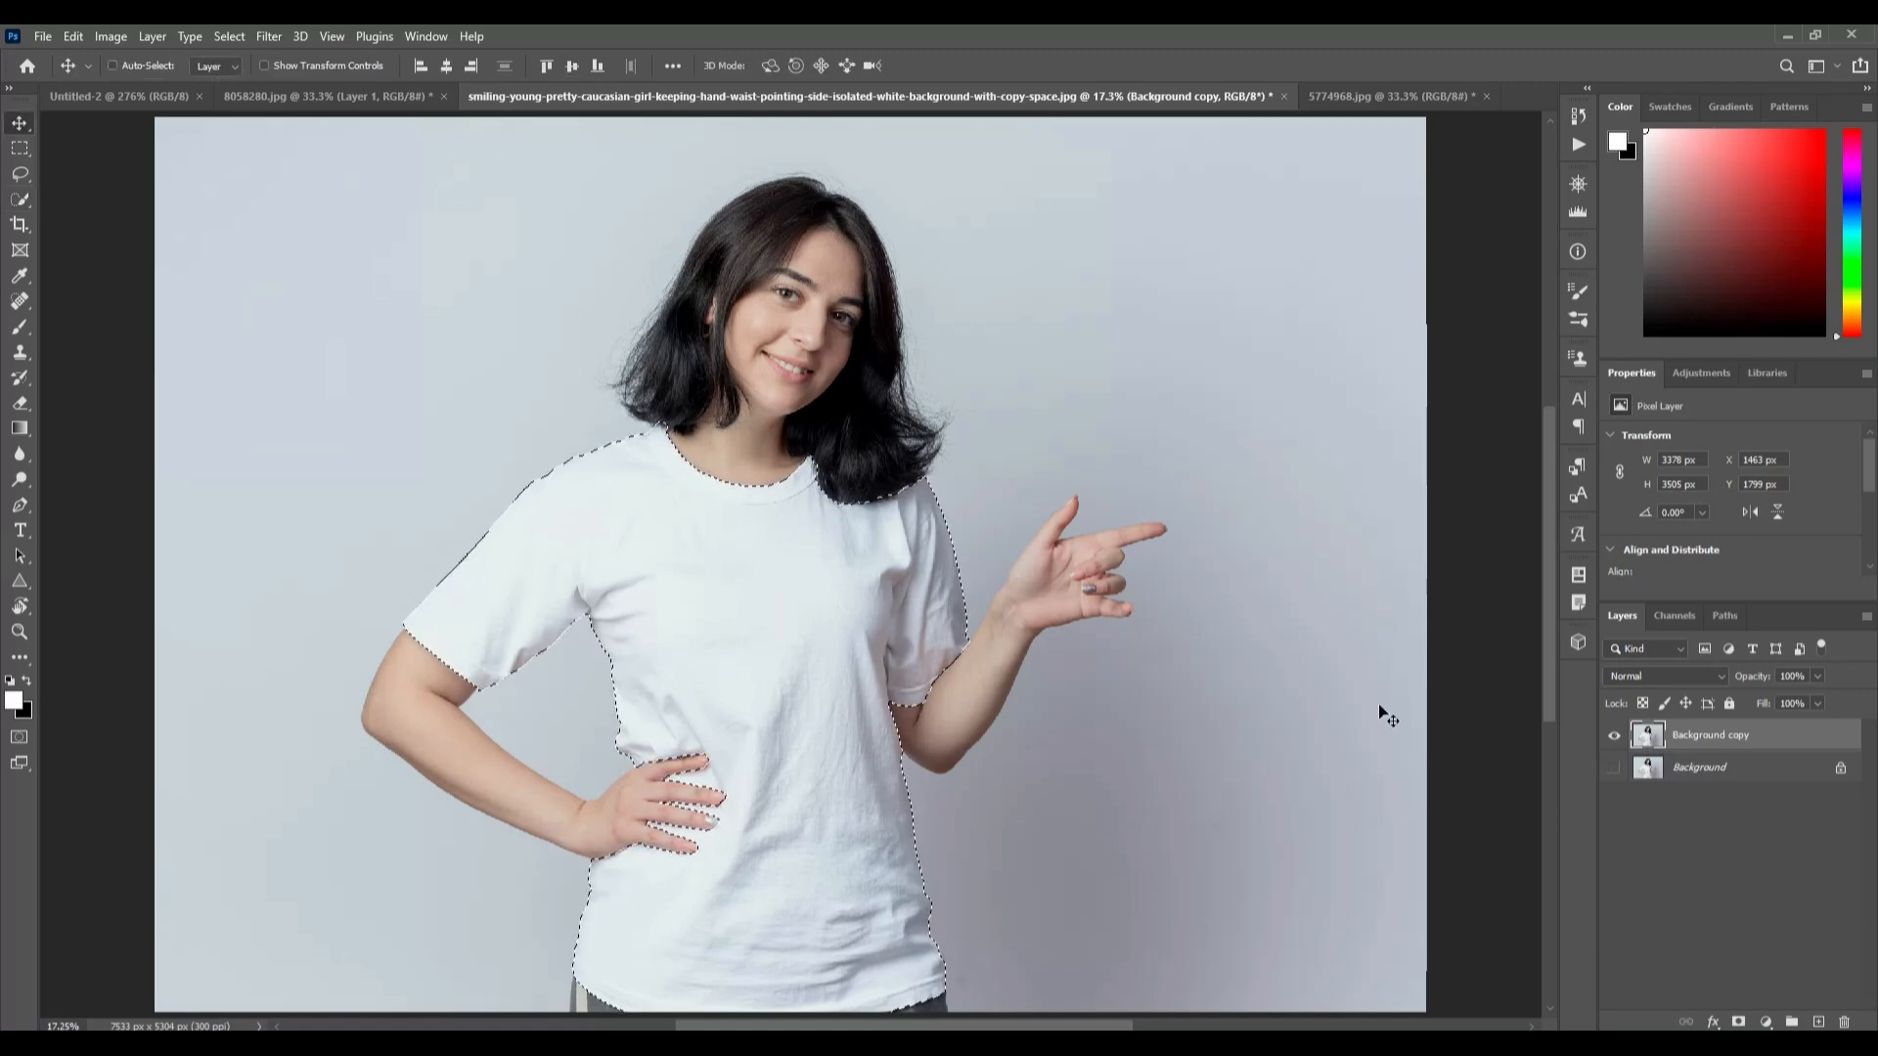
{"action": "key", "text": "ctrl+j"}
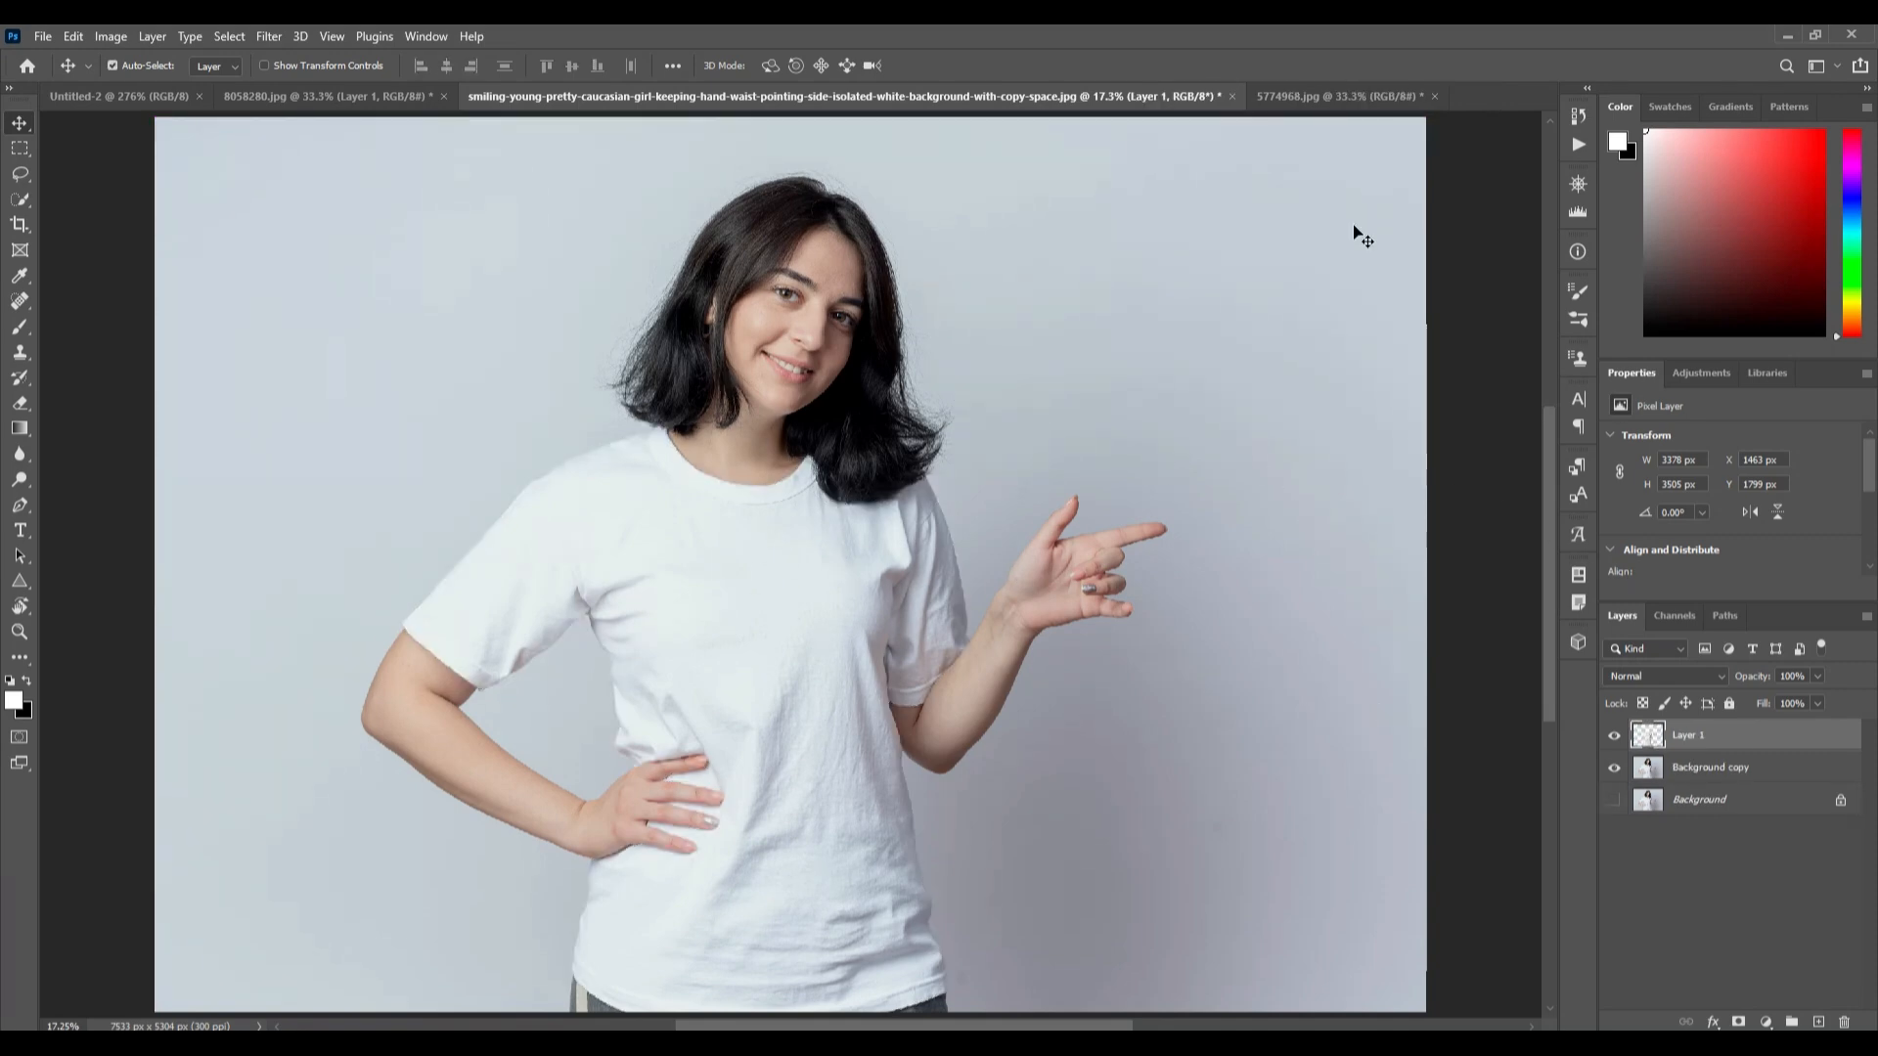
- Bring the navy squiggle pattern from 8058280.jpg into the woman's photo and place it over the front of the shirt
{"action": "left_click", "coordinate": [1301, 96]}
{"action": "left_click_drag", "start_coordinate": [369, 34], "coordinate": [747, 353]}
{"action": "left_click_drag", "start_coordinate": [780, 675], "coordinate": [823, 98]}
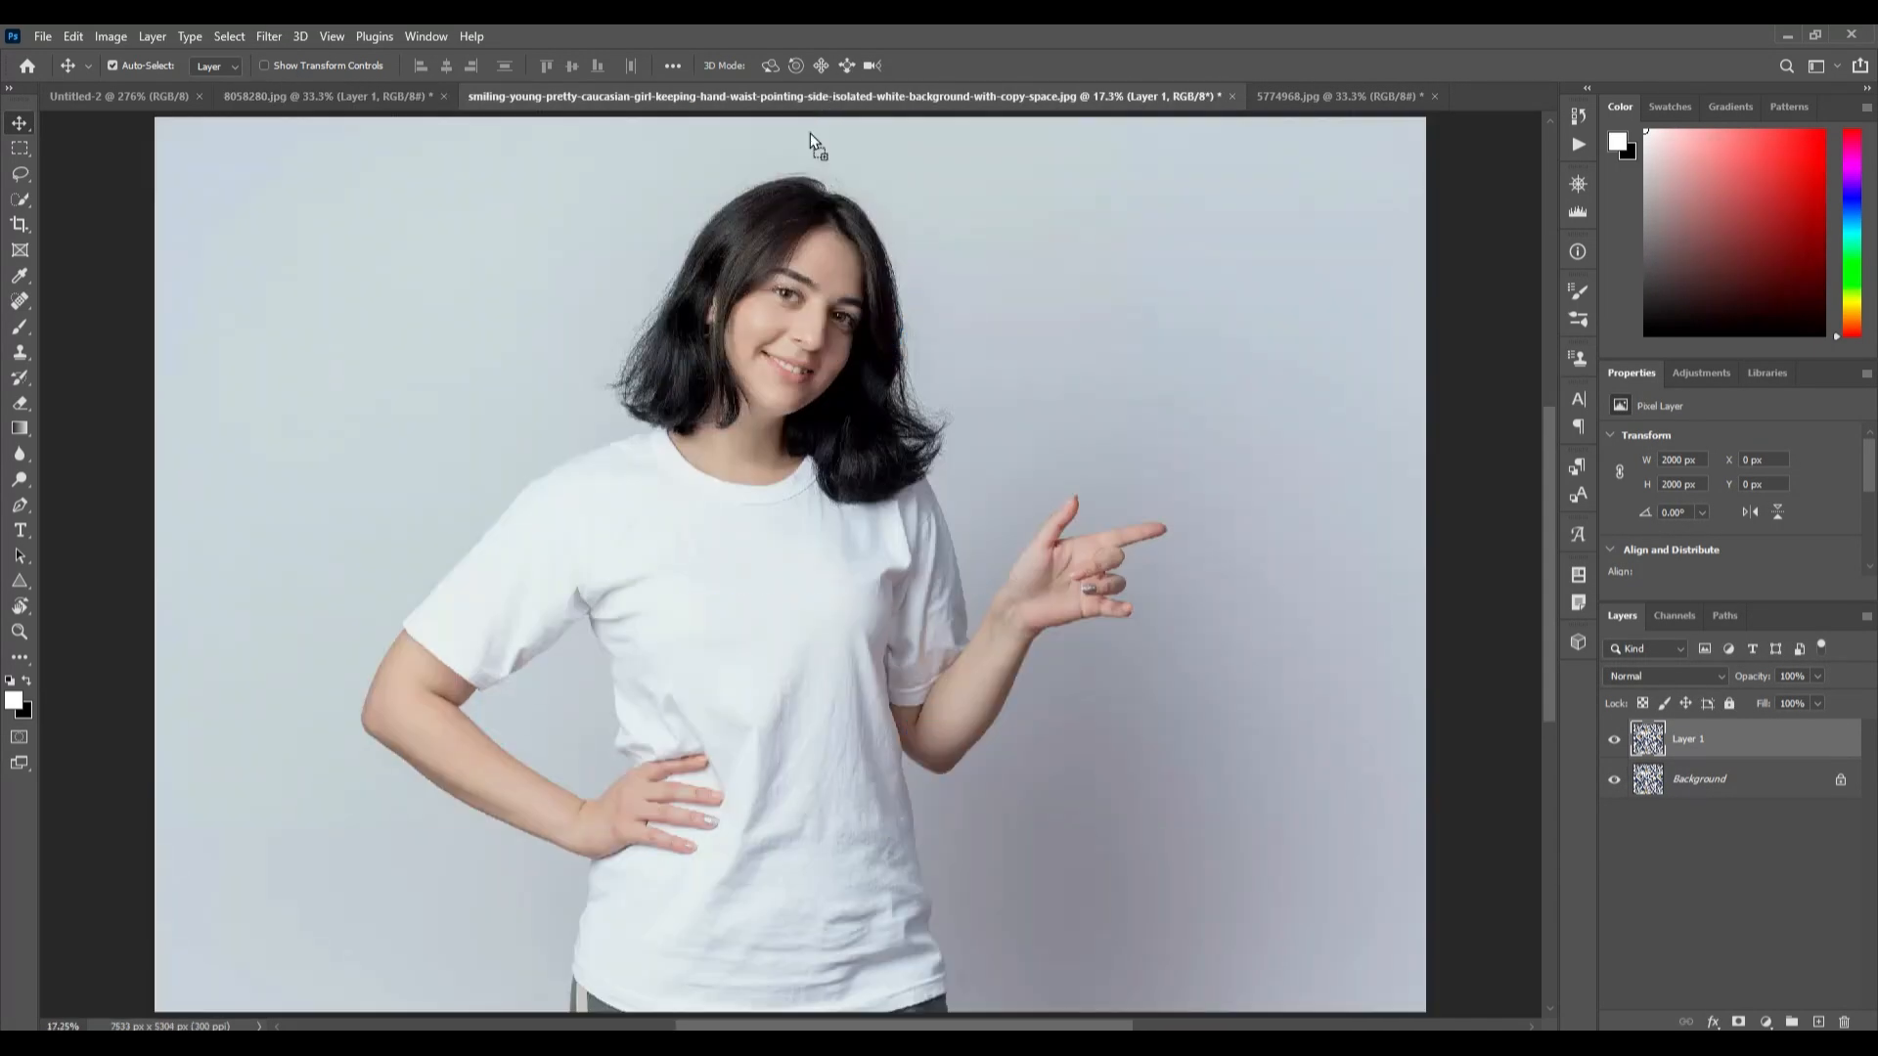
{"action": "left_click_drag", "start_coordinate": [714, 747], "coordinate": [738, 713]}
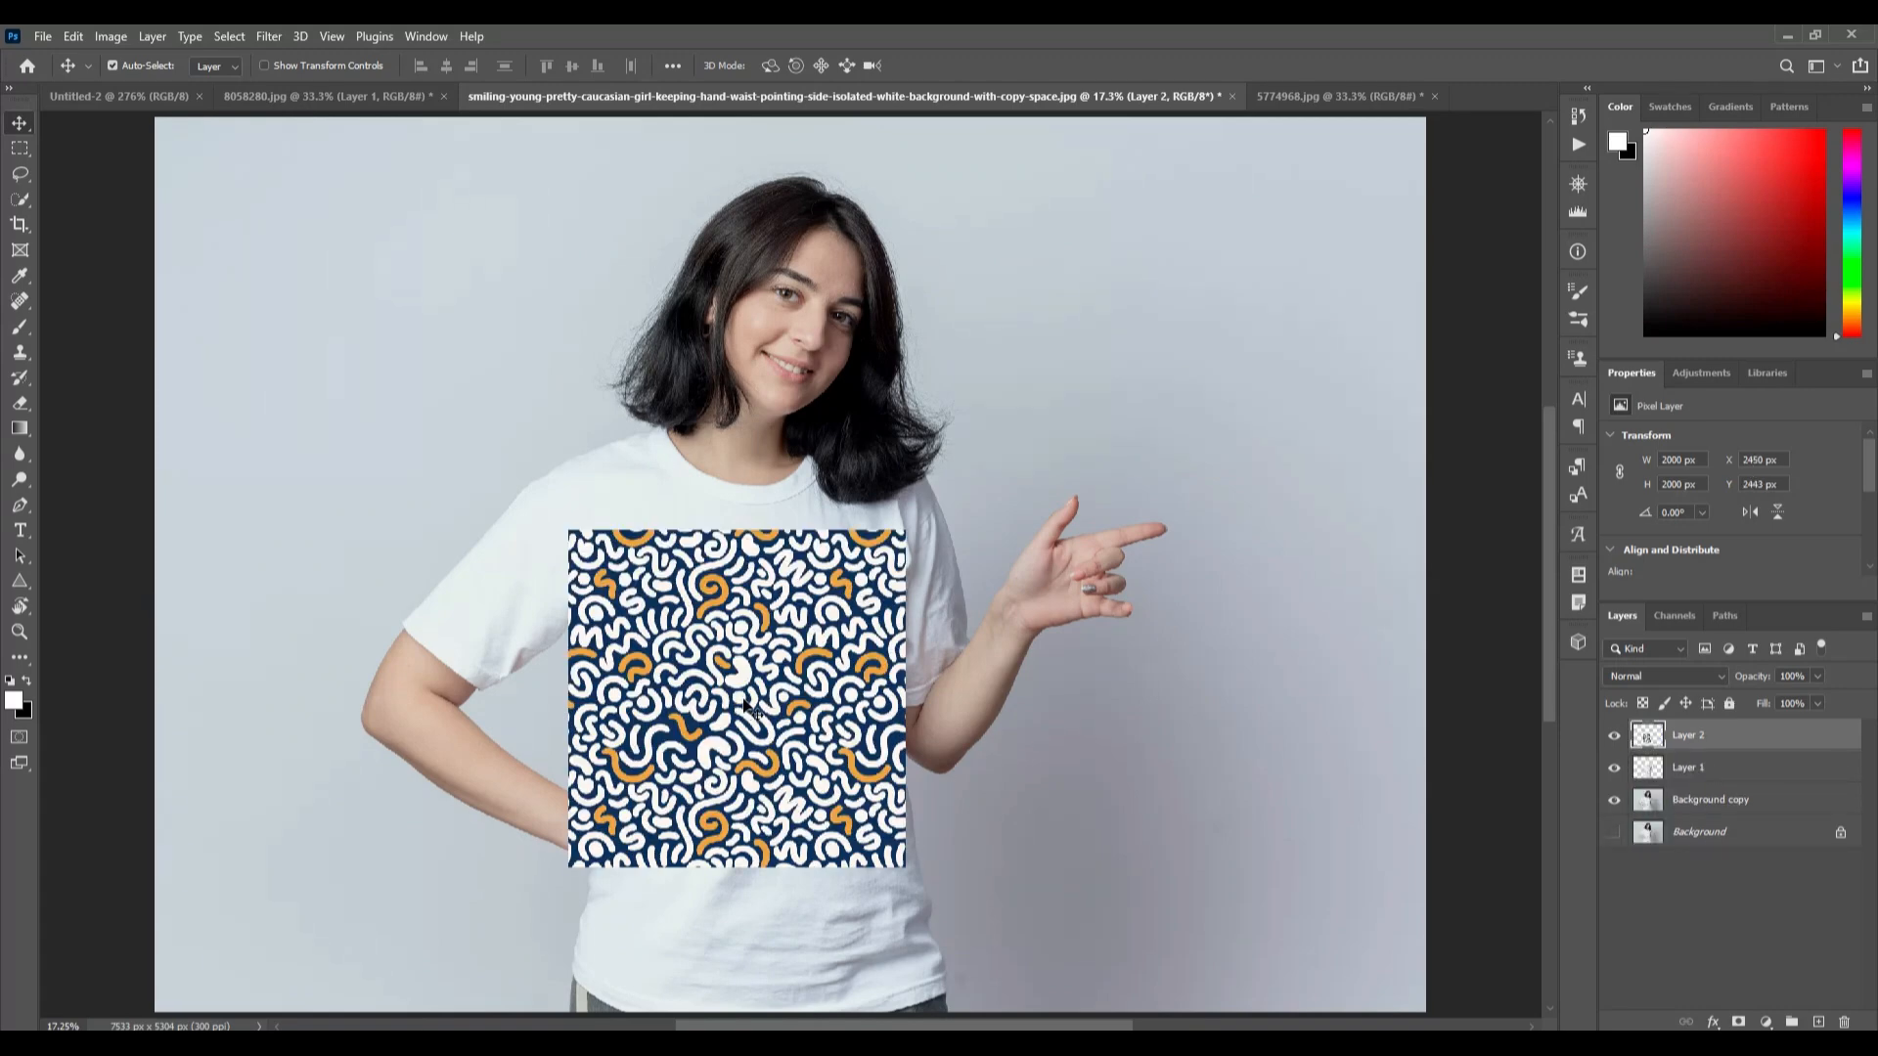
- Scale the squiggle pattern to about 3632 px square and position it so it covers the whole T-shirt
{"action": "left_click", "coordinate": [20, 632]}
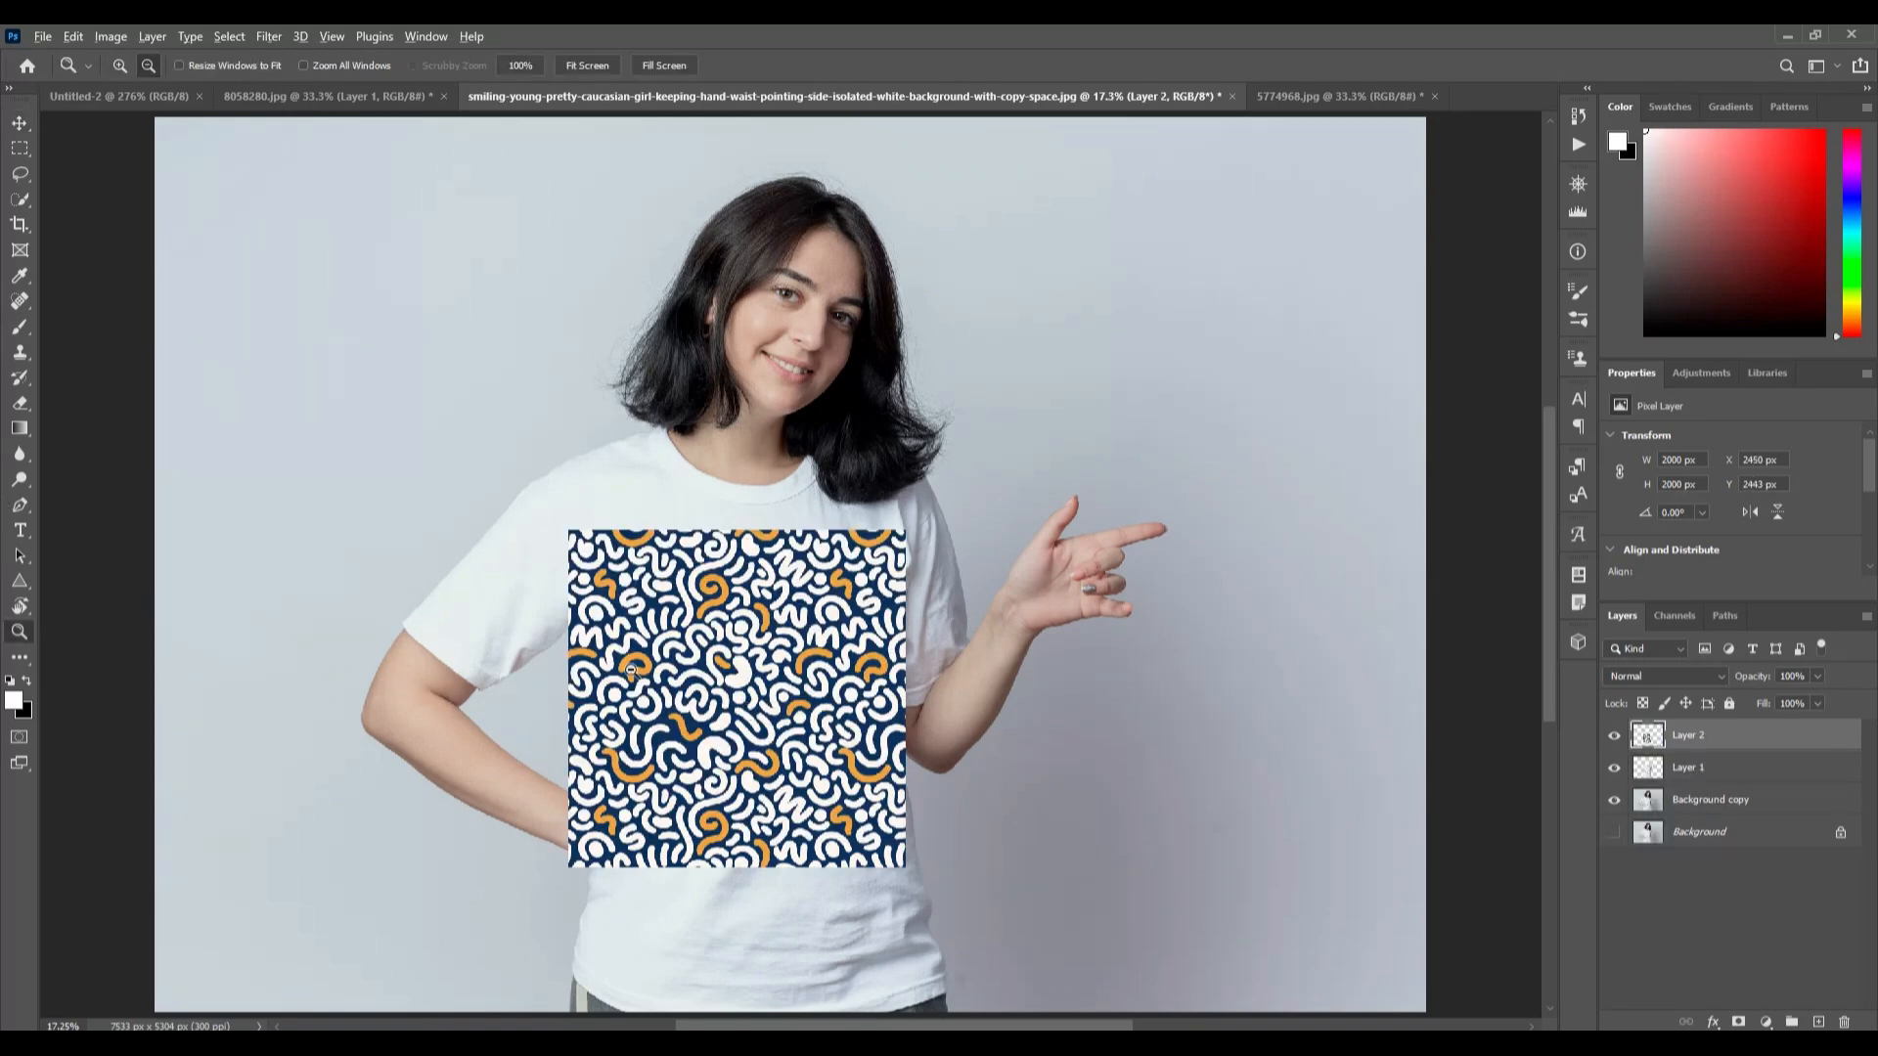
{"action": "left_click", "coordinate": [632, 670], "text": "alt"}
{"action": "scroll", "coordinate": [641, 681], "scroll_direction": "down", "scroll_amount": 2}
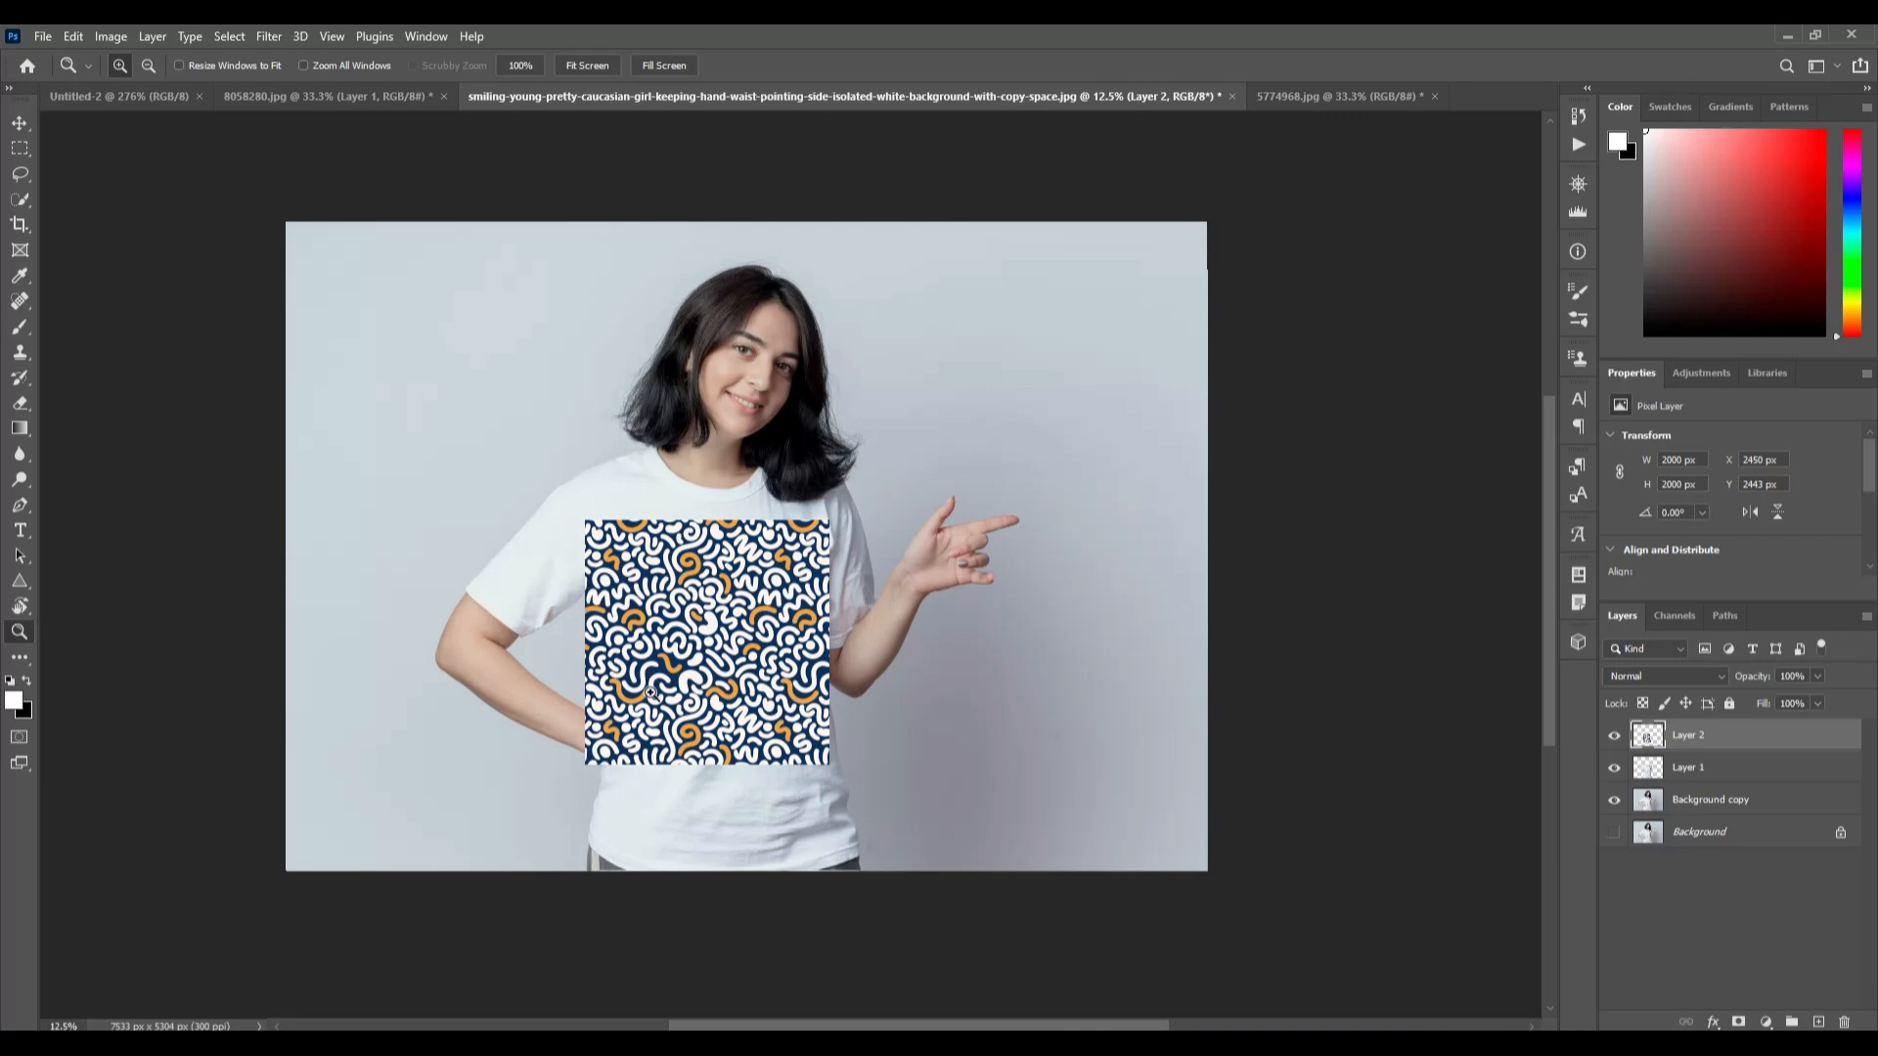
{"action": "left_click", "coordinate": [19, 122]}
{"action": "key", "text": "ctrl+t"}
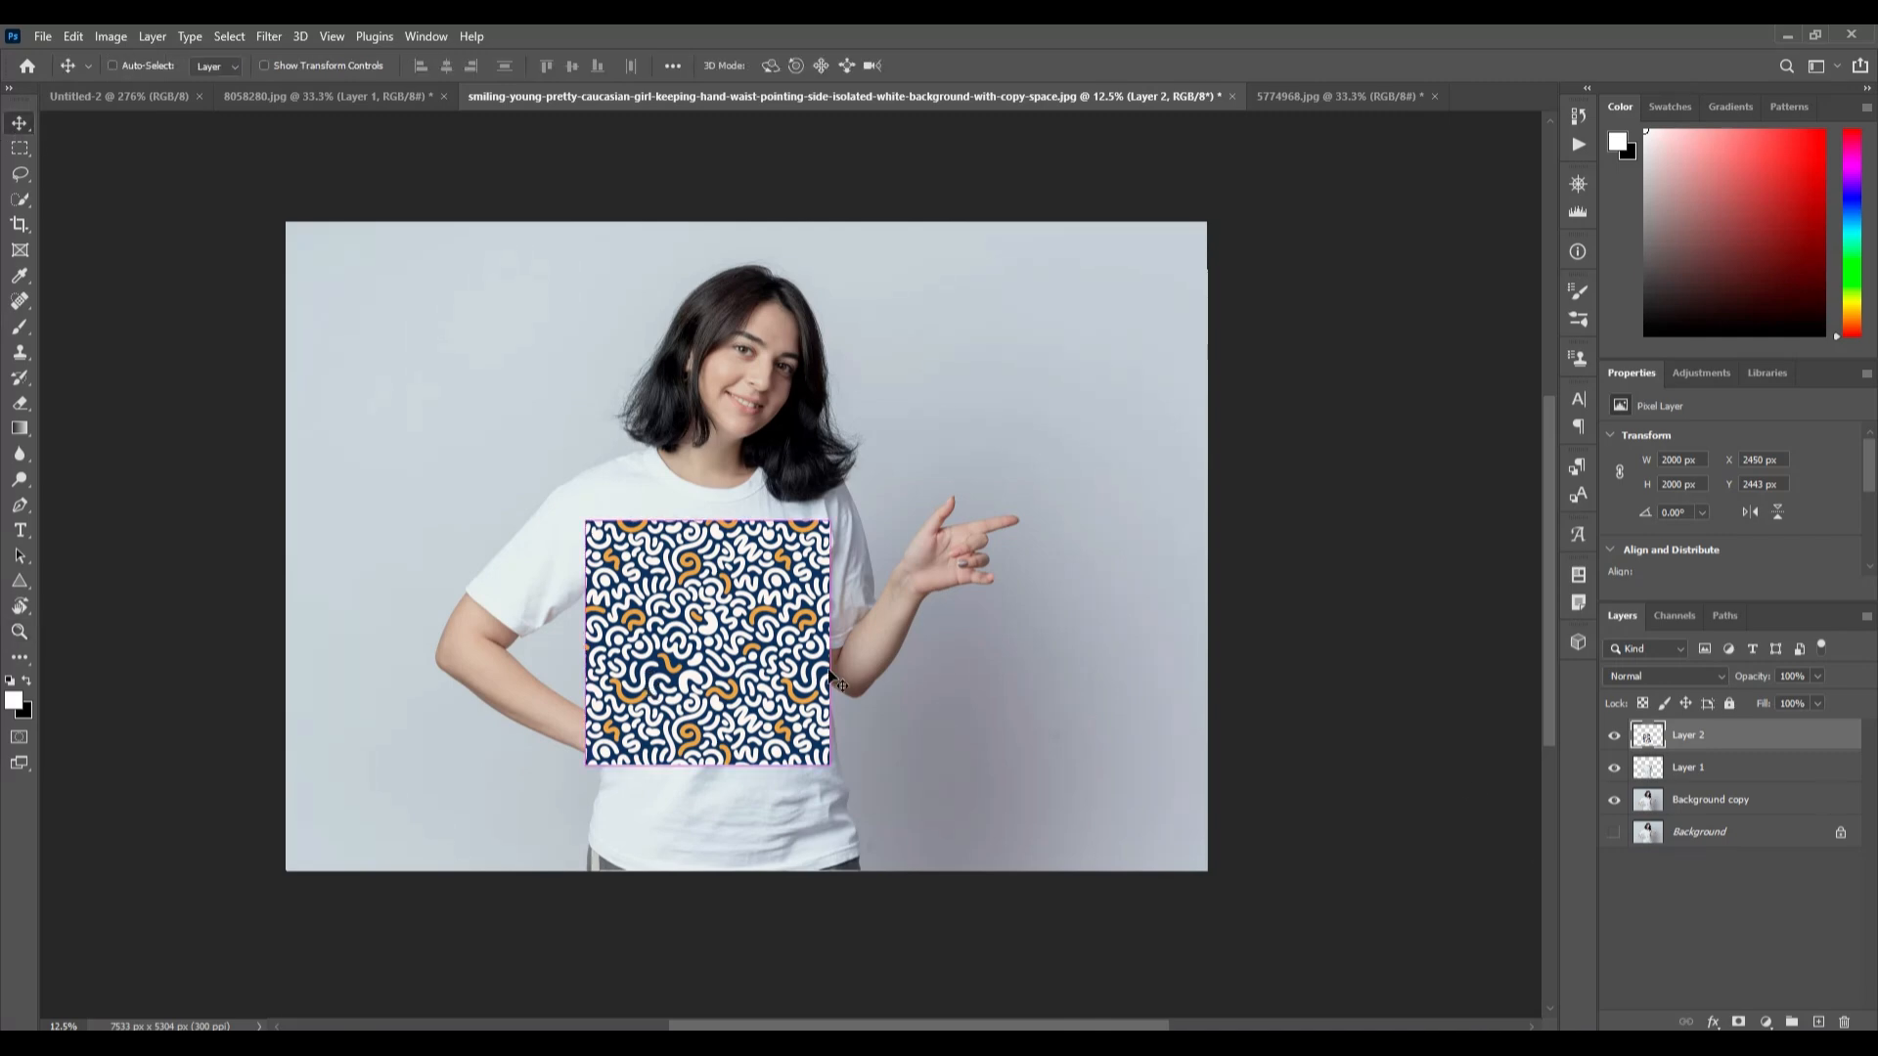
{"action": "left_click_drag", "start_coordinate": [830, 766], "coordinate": [926, 872]}
{"action": "mouse_move", "coordinate": [782, 662]}
{"action": "left_mouse_down"}
{"action": "mouse_move", "coordinate": [744, 674]}
{"action": "mouse_move", "coordinate": [756, 759]}
{"action": "mouse_move", "coordinate": [755, 687]}
{"action": "left_mouse_up"}
{"action": "key", "text": "Return"}
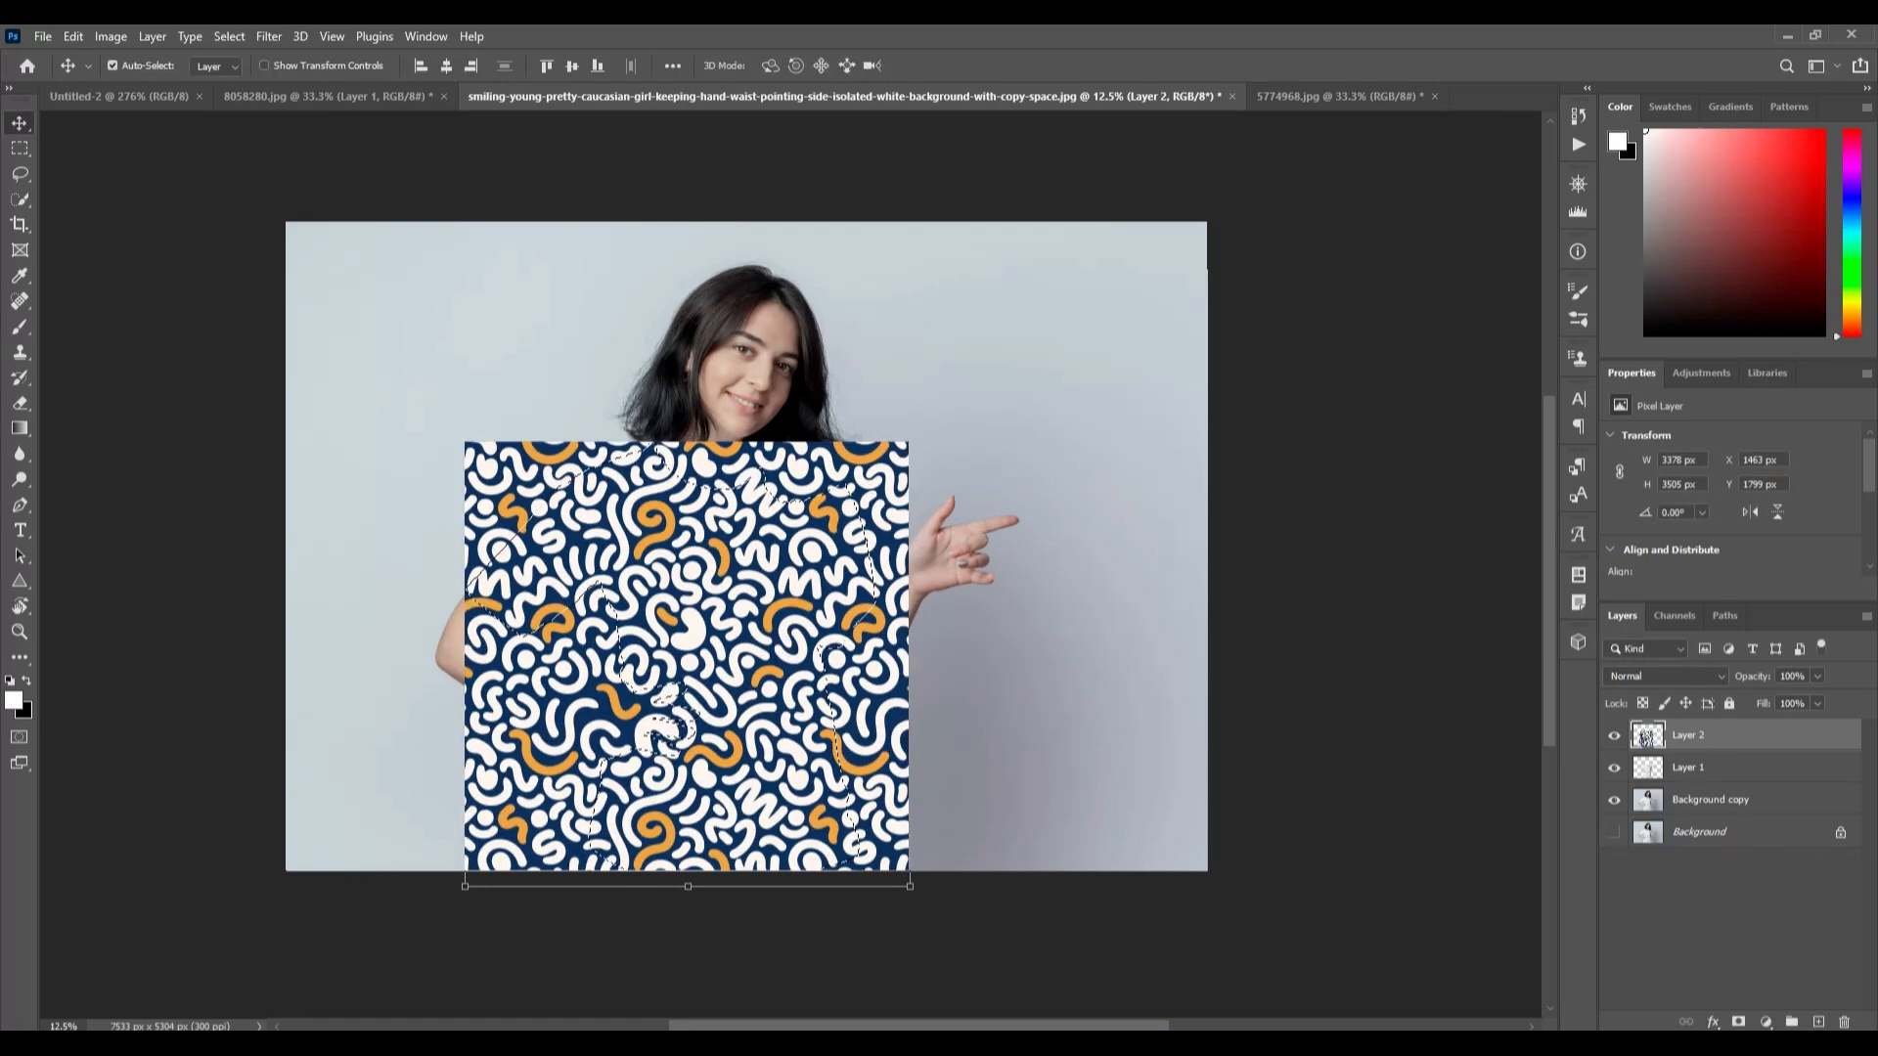
- Mask the squiggle pattern layer with the T-shirt outline loaded from Layer 1
{"action": "left_click", "coordinate": [1739, 1022]}
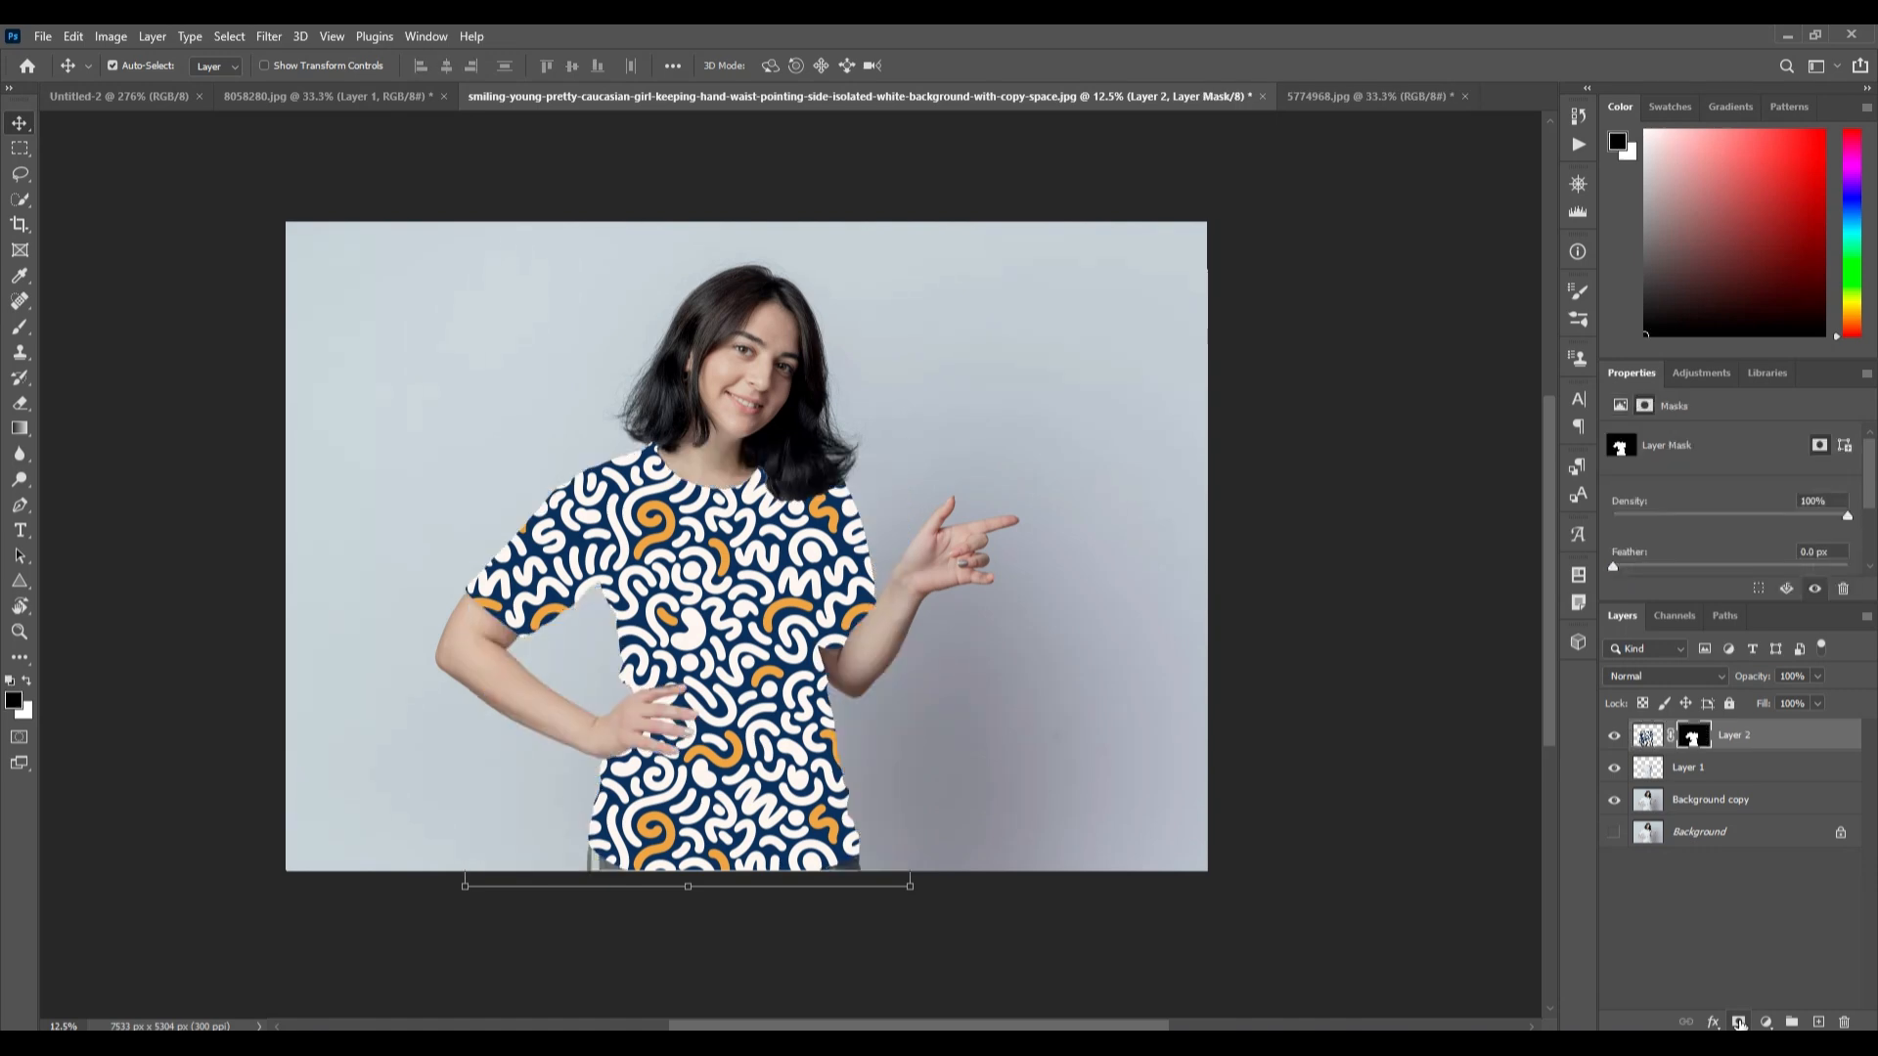
{"action": "key", "text": "b"}
{"action": "key", "text": "x"}
{"action": "left_click", "coordinate": [1255, 737]}
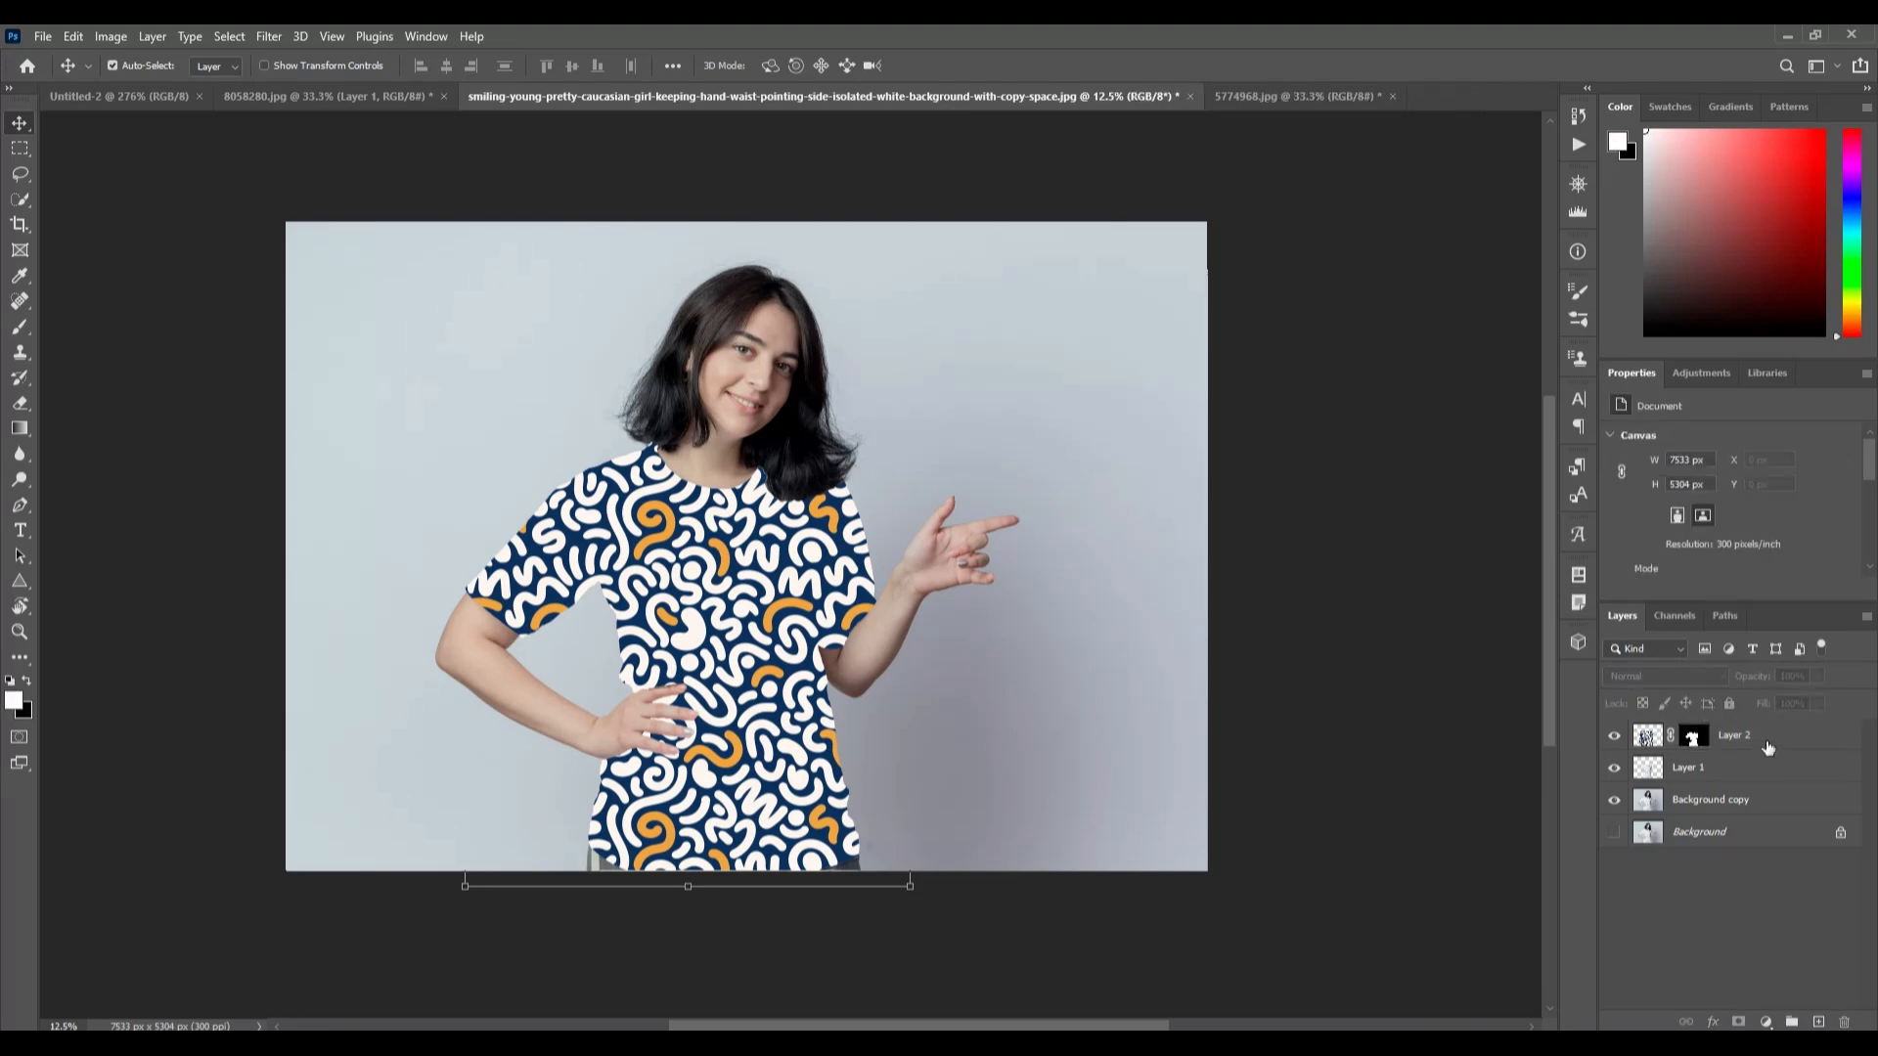
- Set the blend mode of the masked squiggle pattern layer to Multiply
{"action": "left_click", "coordinate": [1768, 749]}
{"action": "left_click", "coordinate": [1722, 678]}
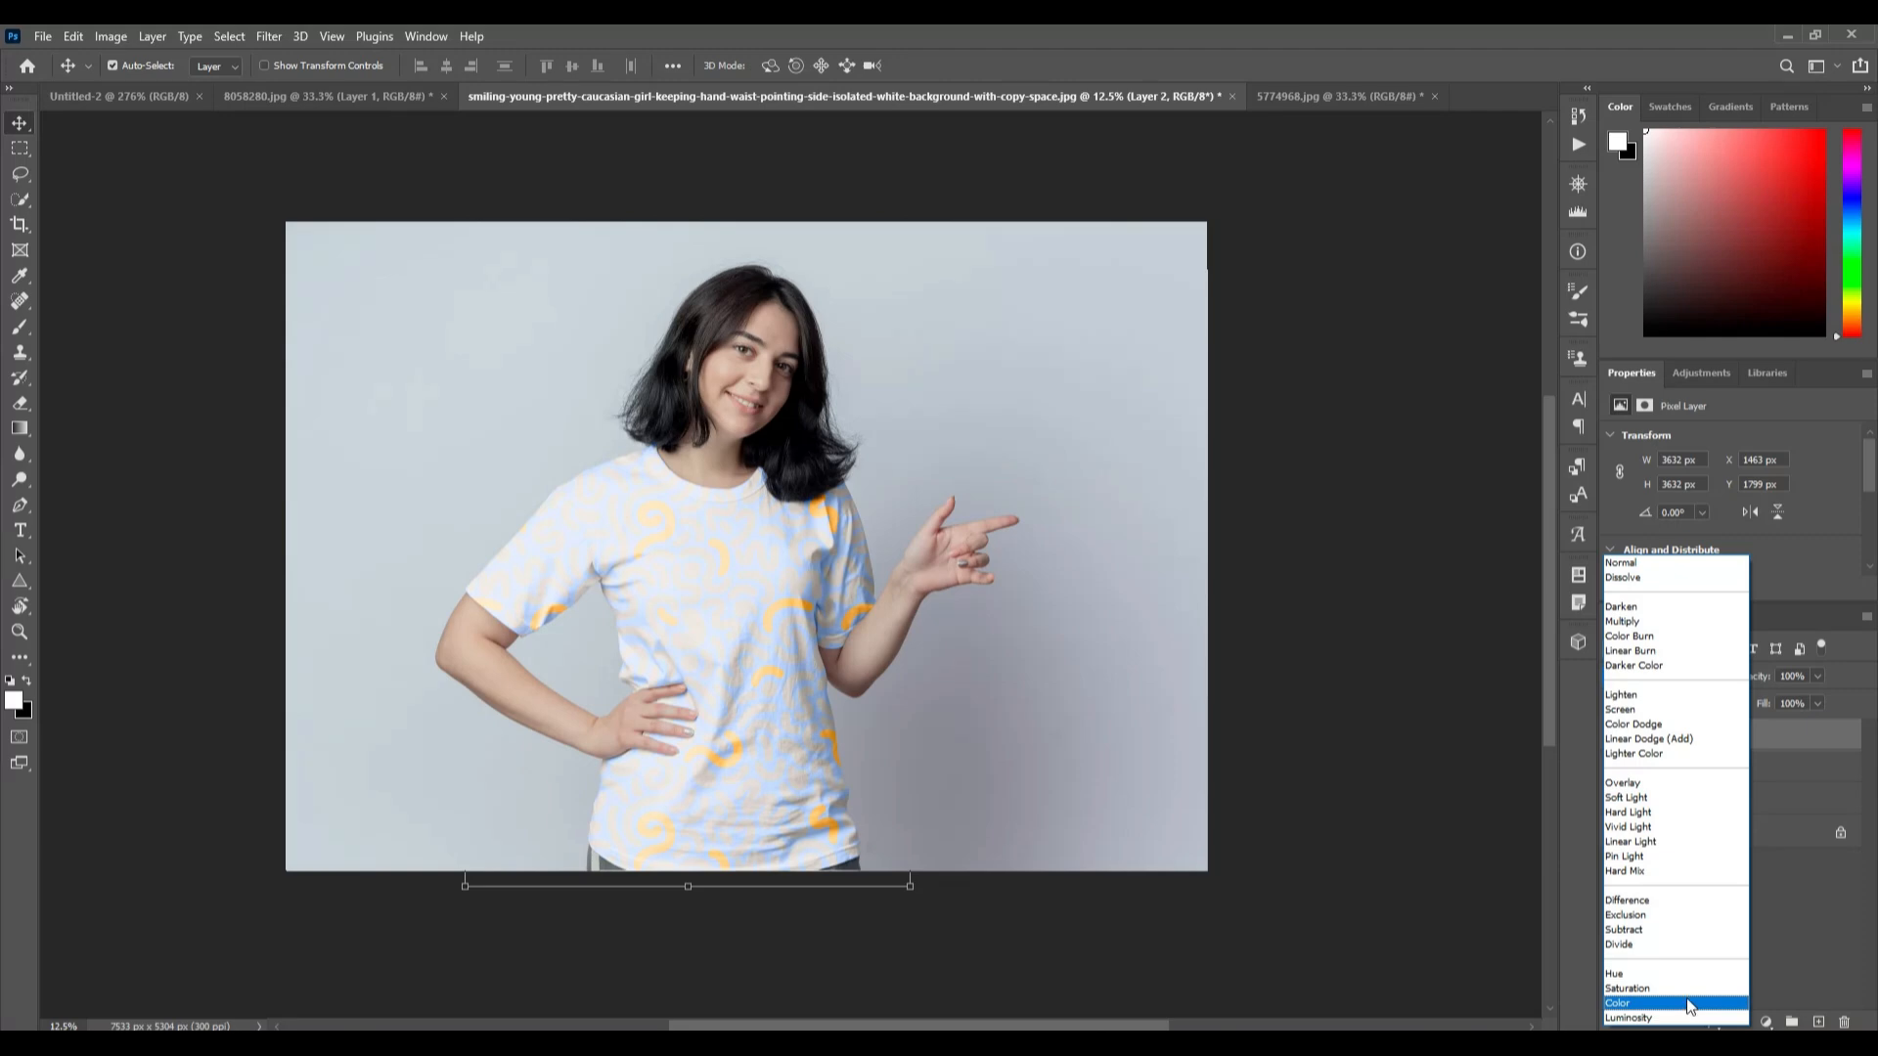
{"action": "left_click", "coordinate": [1691, 631]}
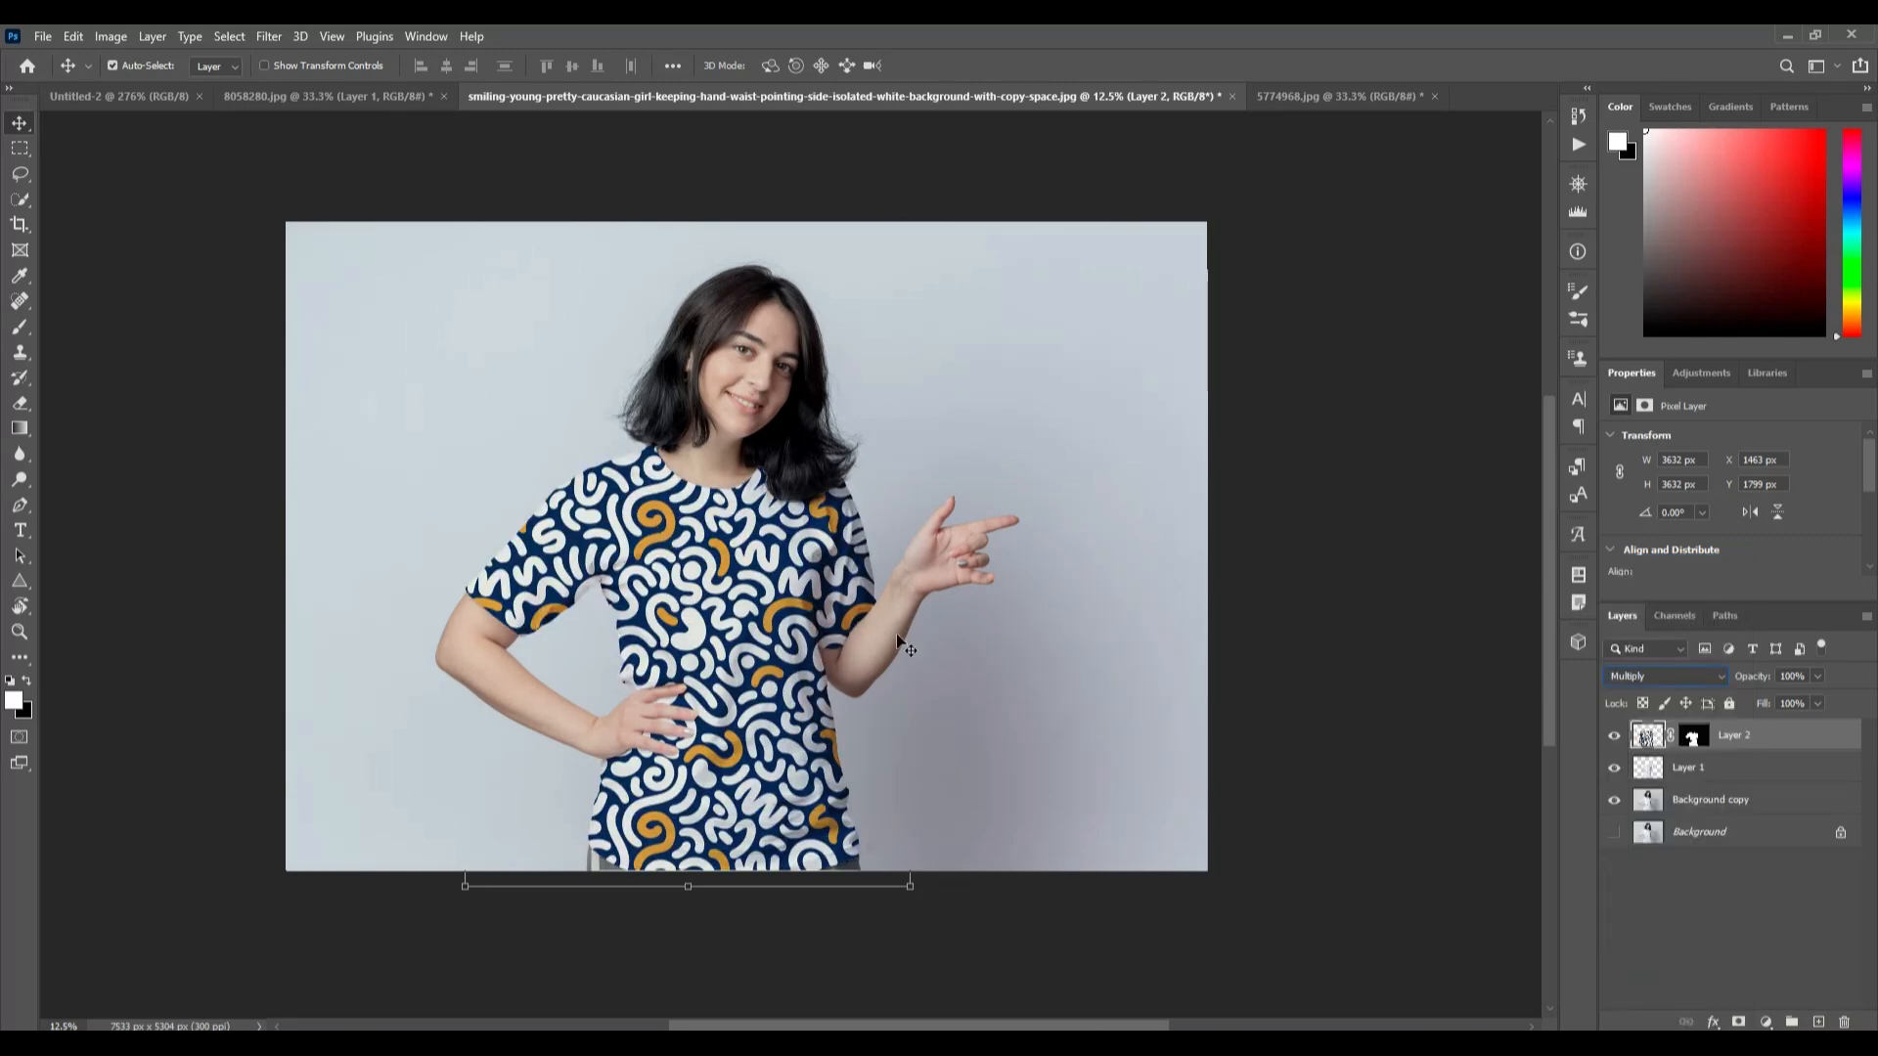
{"action": "left_click", "coordinate": [1074, 740]}
- Duplicate the background layer of 5774968.jpg and place the geometric pattern copy over the shirt in the woman's photo
{"action": "left_click", "coordinate": [1778, 741]}
{"action": "left_click", "coordinate": [1340, 96]}
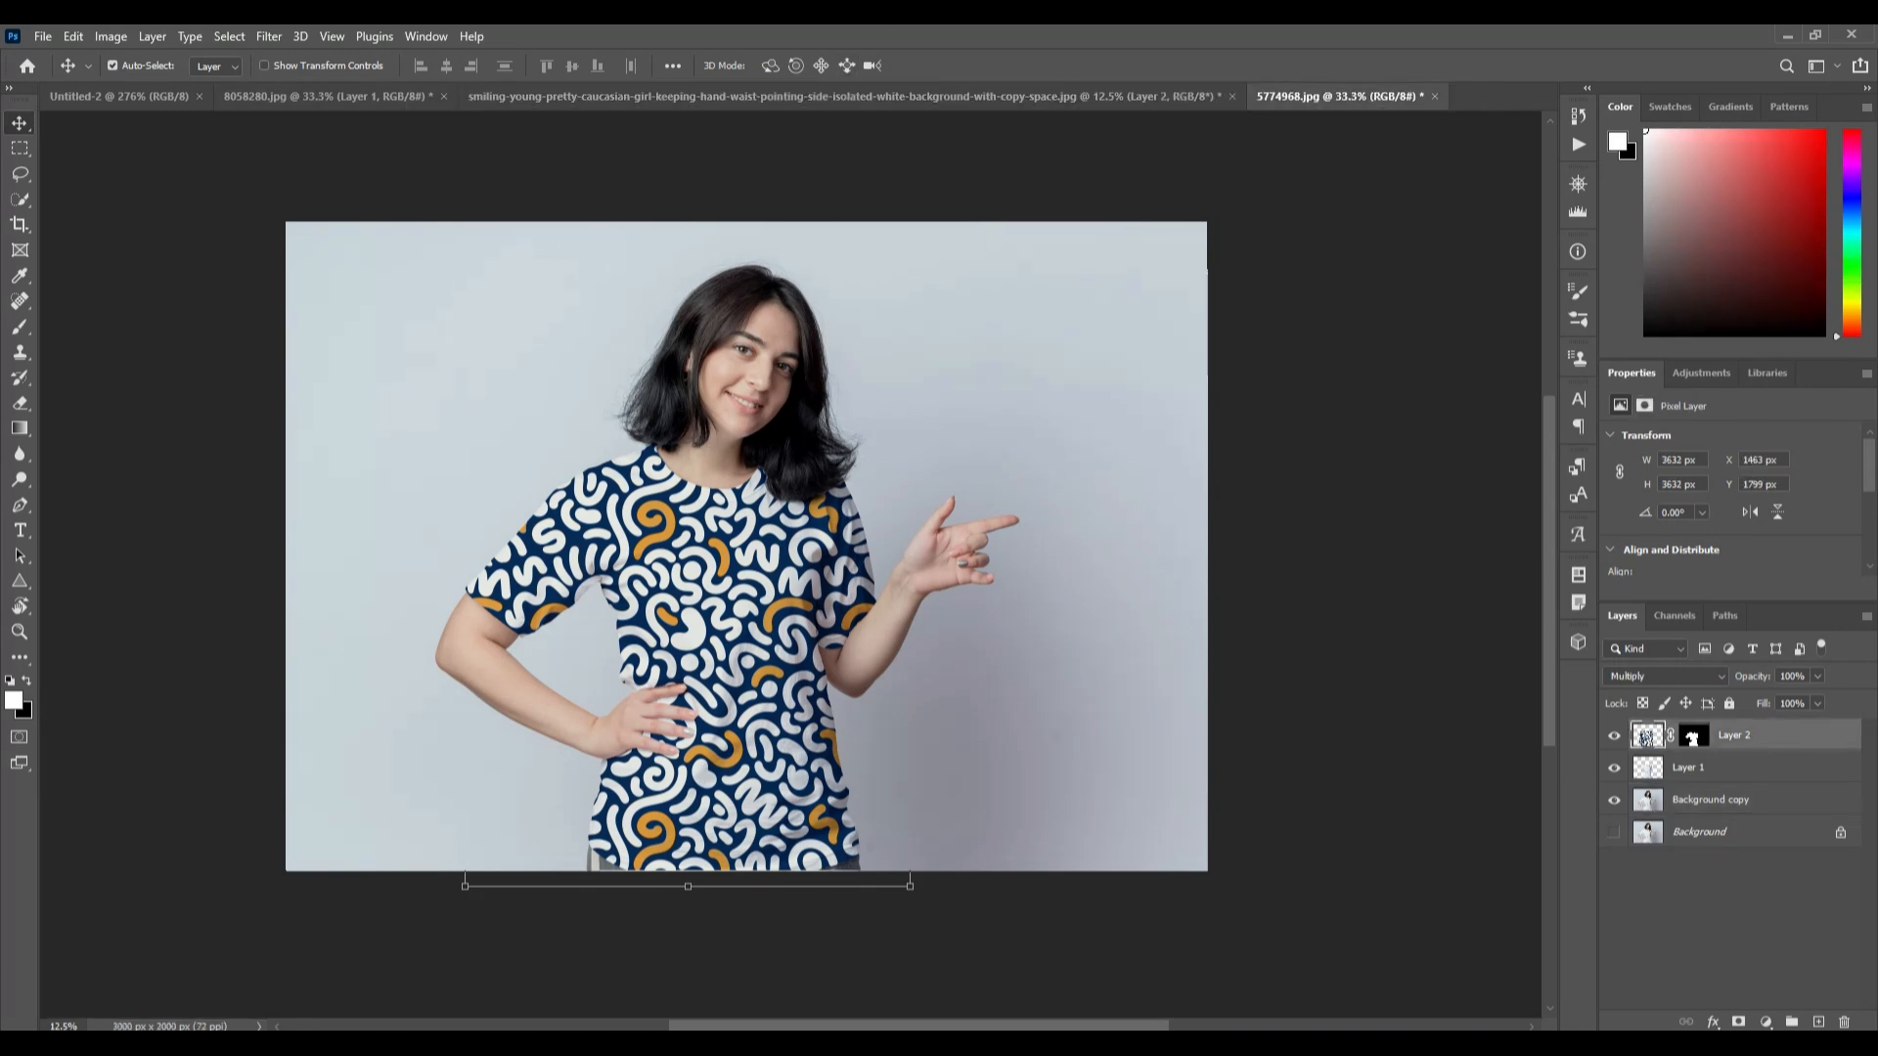
{"action": "left_click_drag", "start_coordinate": [1676, 748], "coordinate": [1818, 1021]}
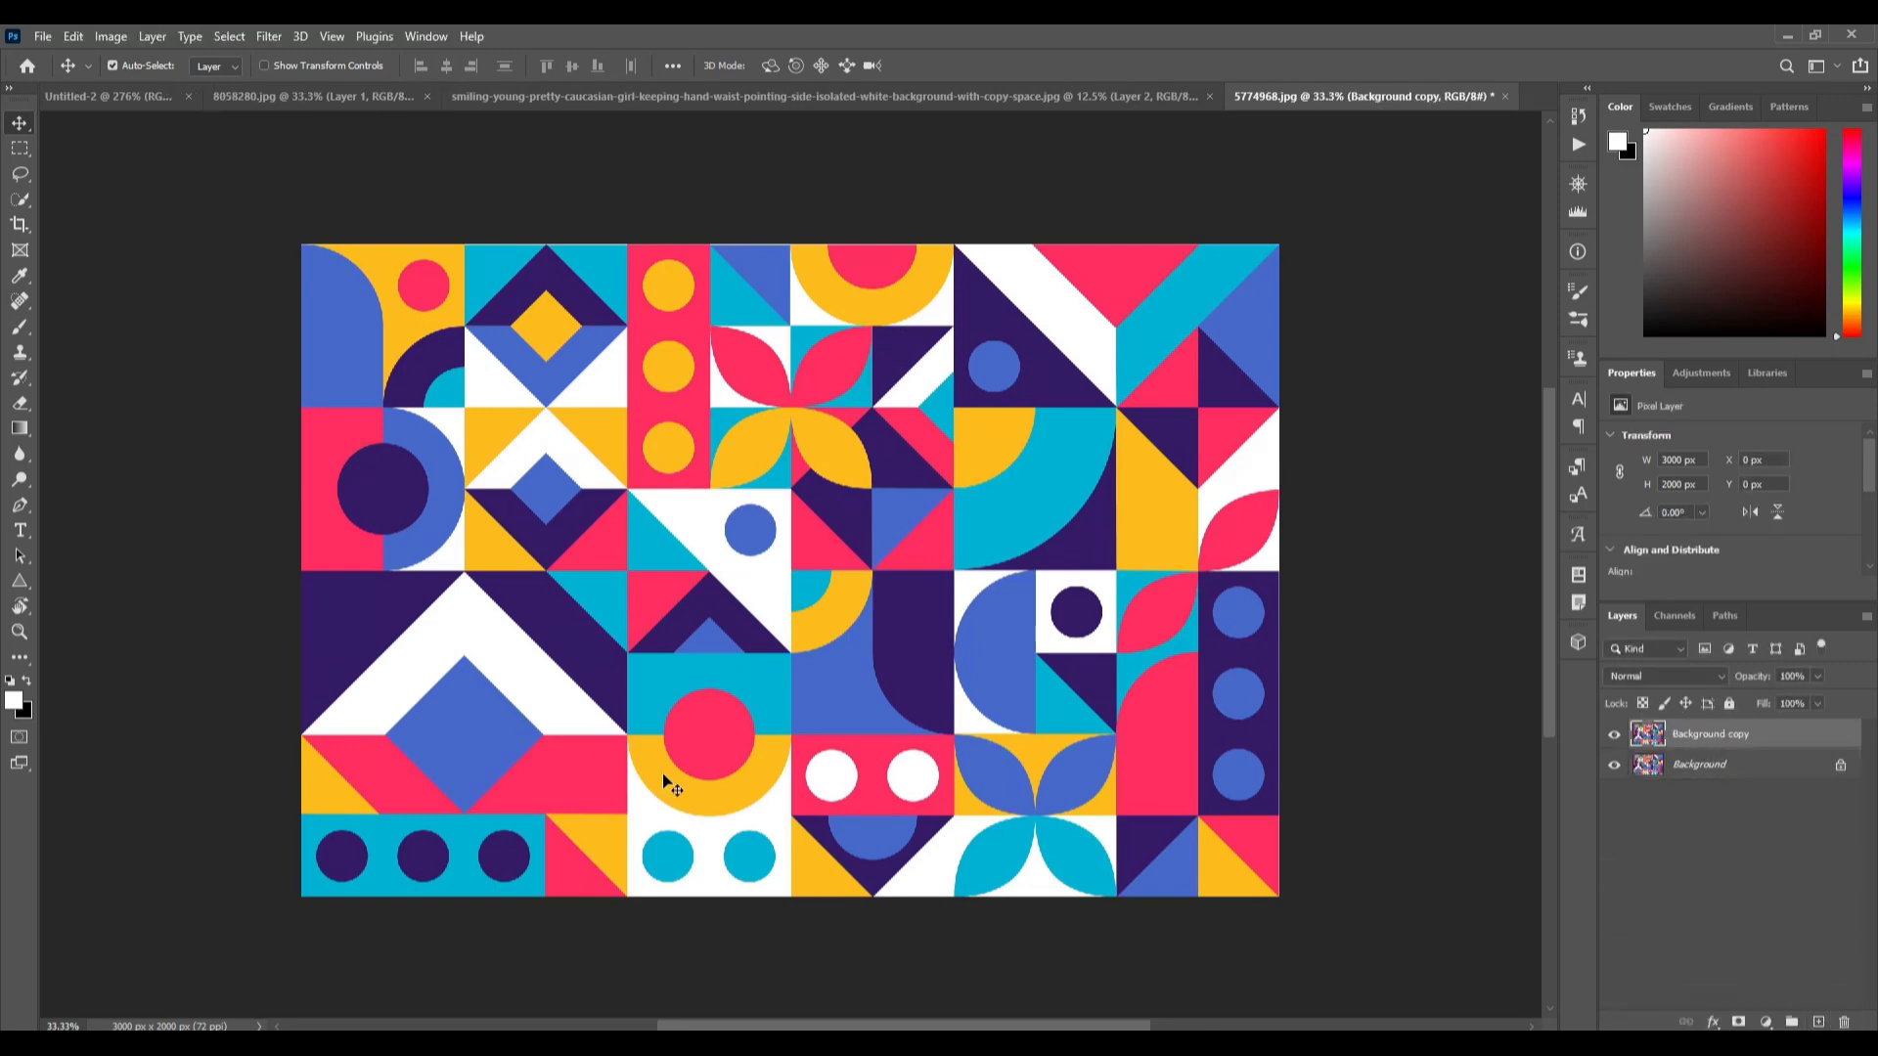
{"action": "left_click_drag", "start_coordinate": [666, 729], "coordinate": [741, 708]}
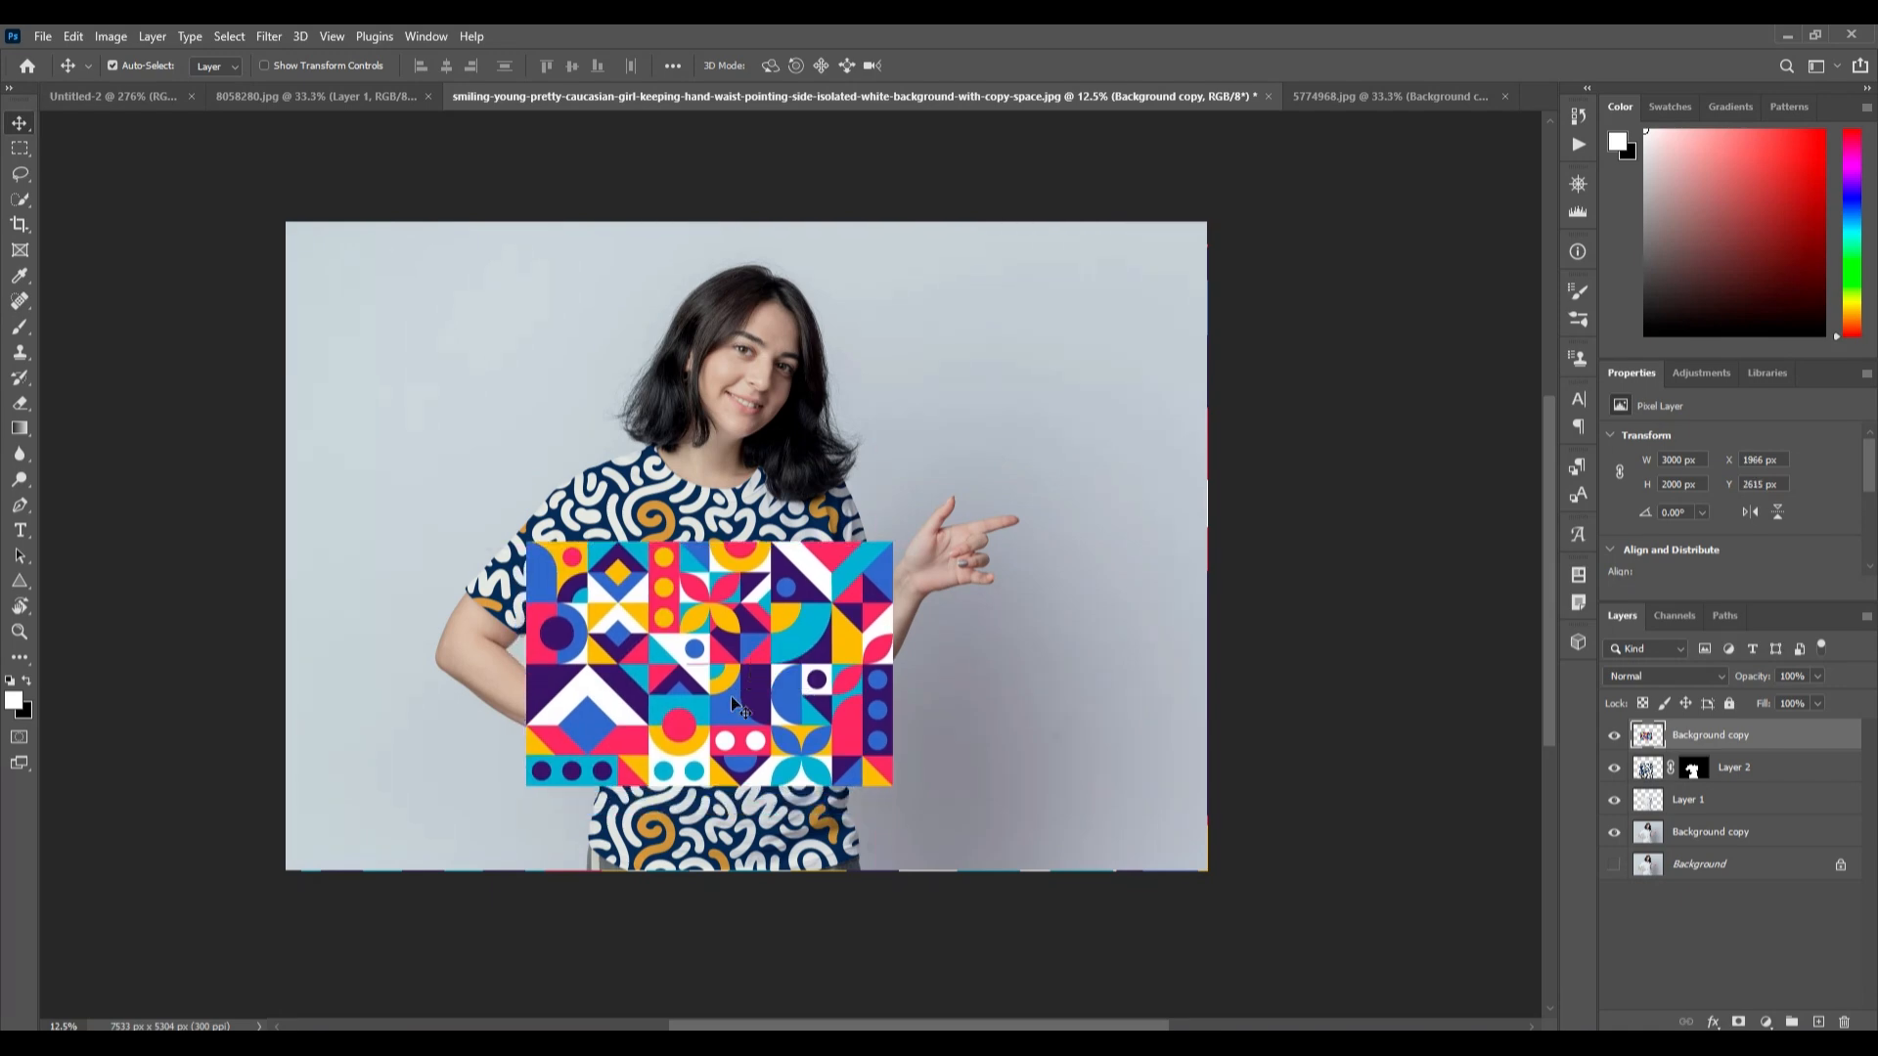
- Enlarge the geometric pattern to about 5410 px wide so it covers the whole shirt, and hide the squiggle pattern layer
{"action": "key", "text": "ctrl+t"}
{"action": "left_click_drag", "start_coordinate": [900, 788], "coordinate": [1020, 927]}
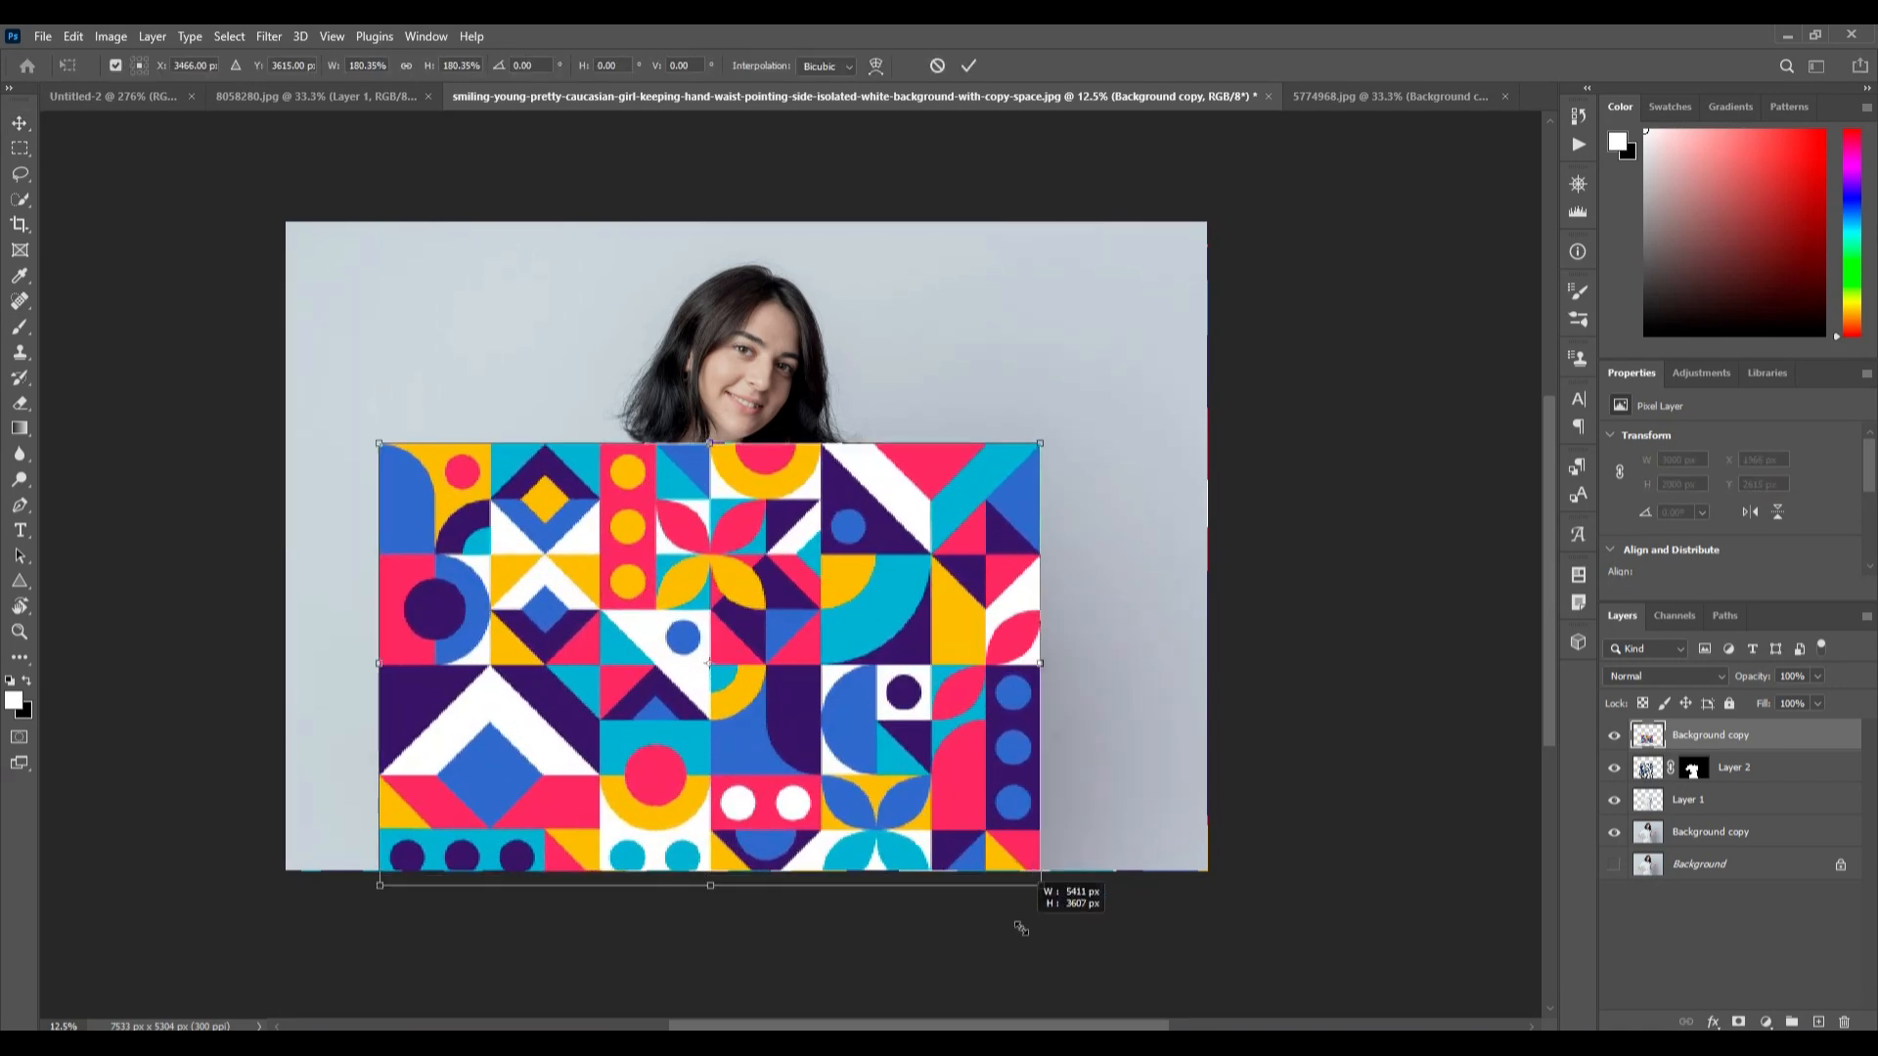
{"action": "left_click", "coordinate": [1615, 767]}
{"action": "key", "text": "Return"}
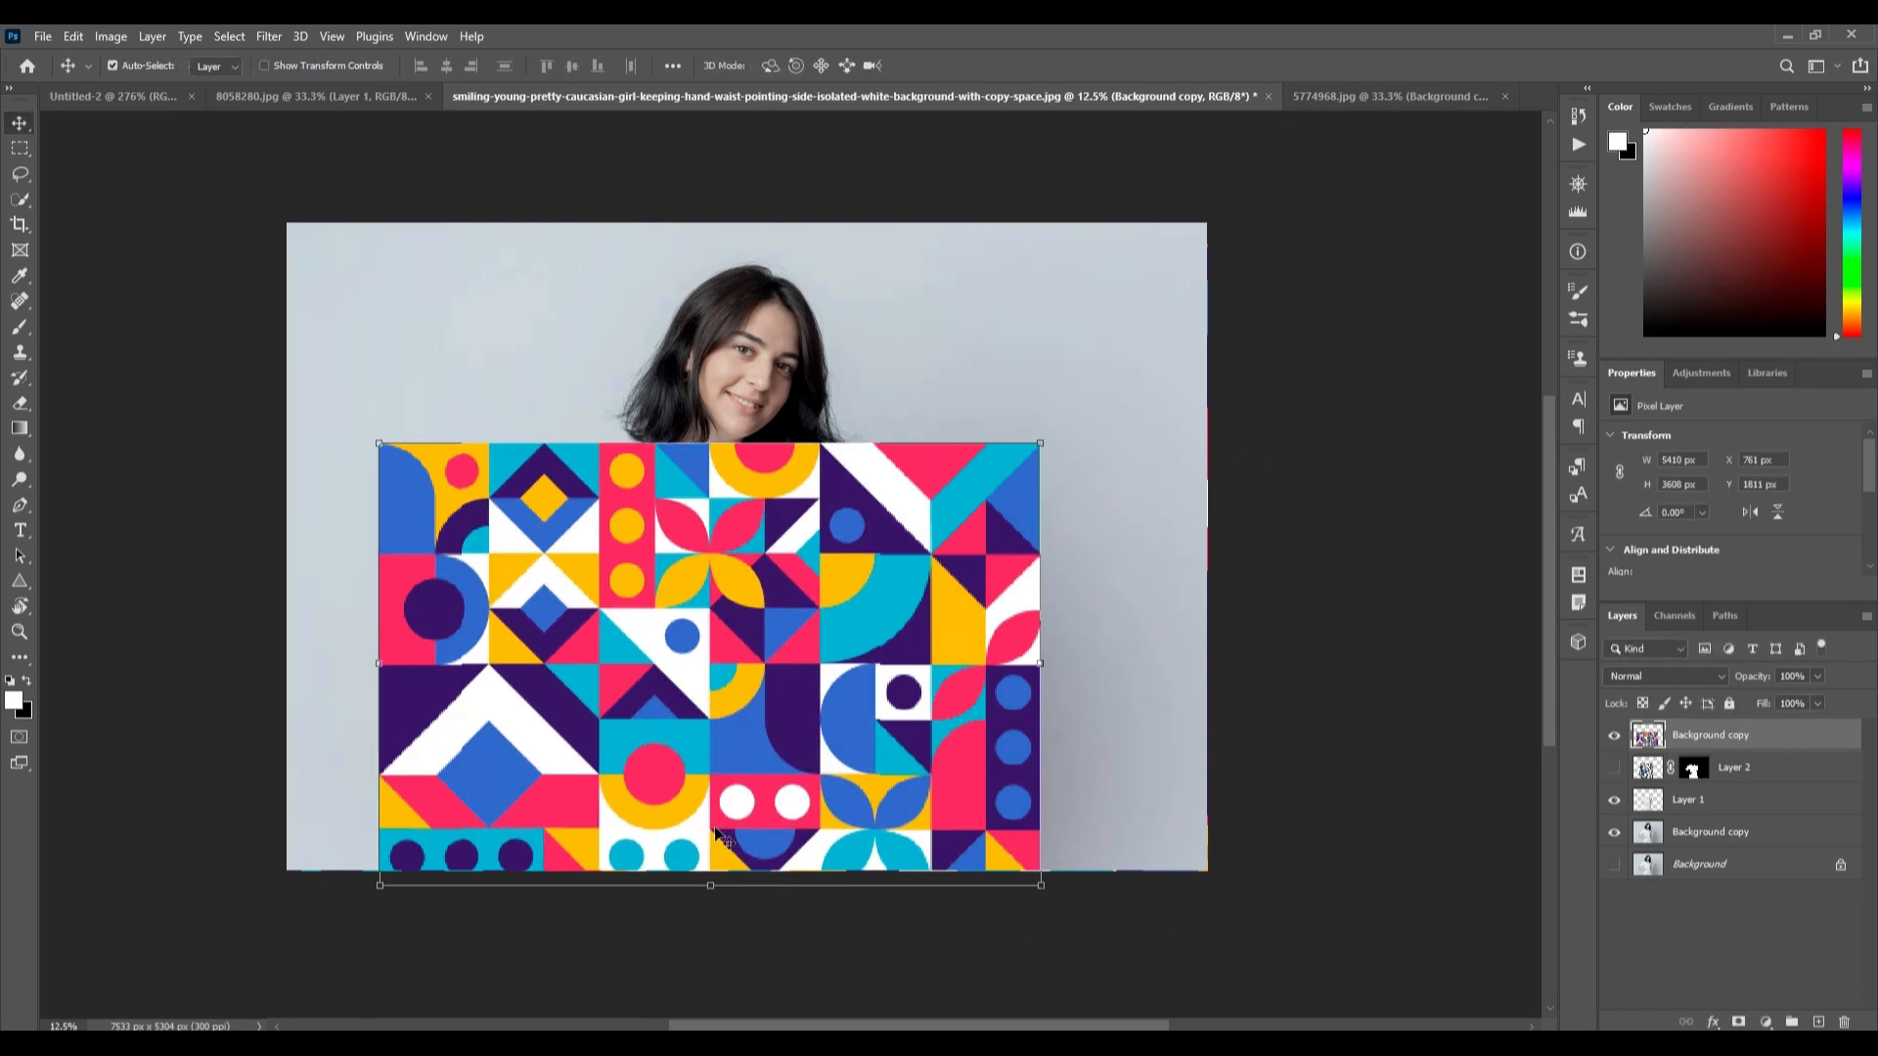
{"action": "mouse_move", "coordinate": [791, 732]}
{"action": "left_mouse_down"}
{"action": "mouse_move", "coordinate": [795, 800]}
{"action": "mouse_move", "coordinate": [795, 729]}
{"action": "left_mouse_up"}
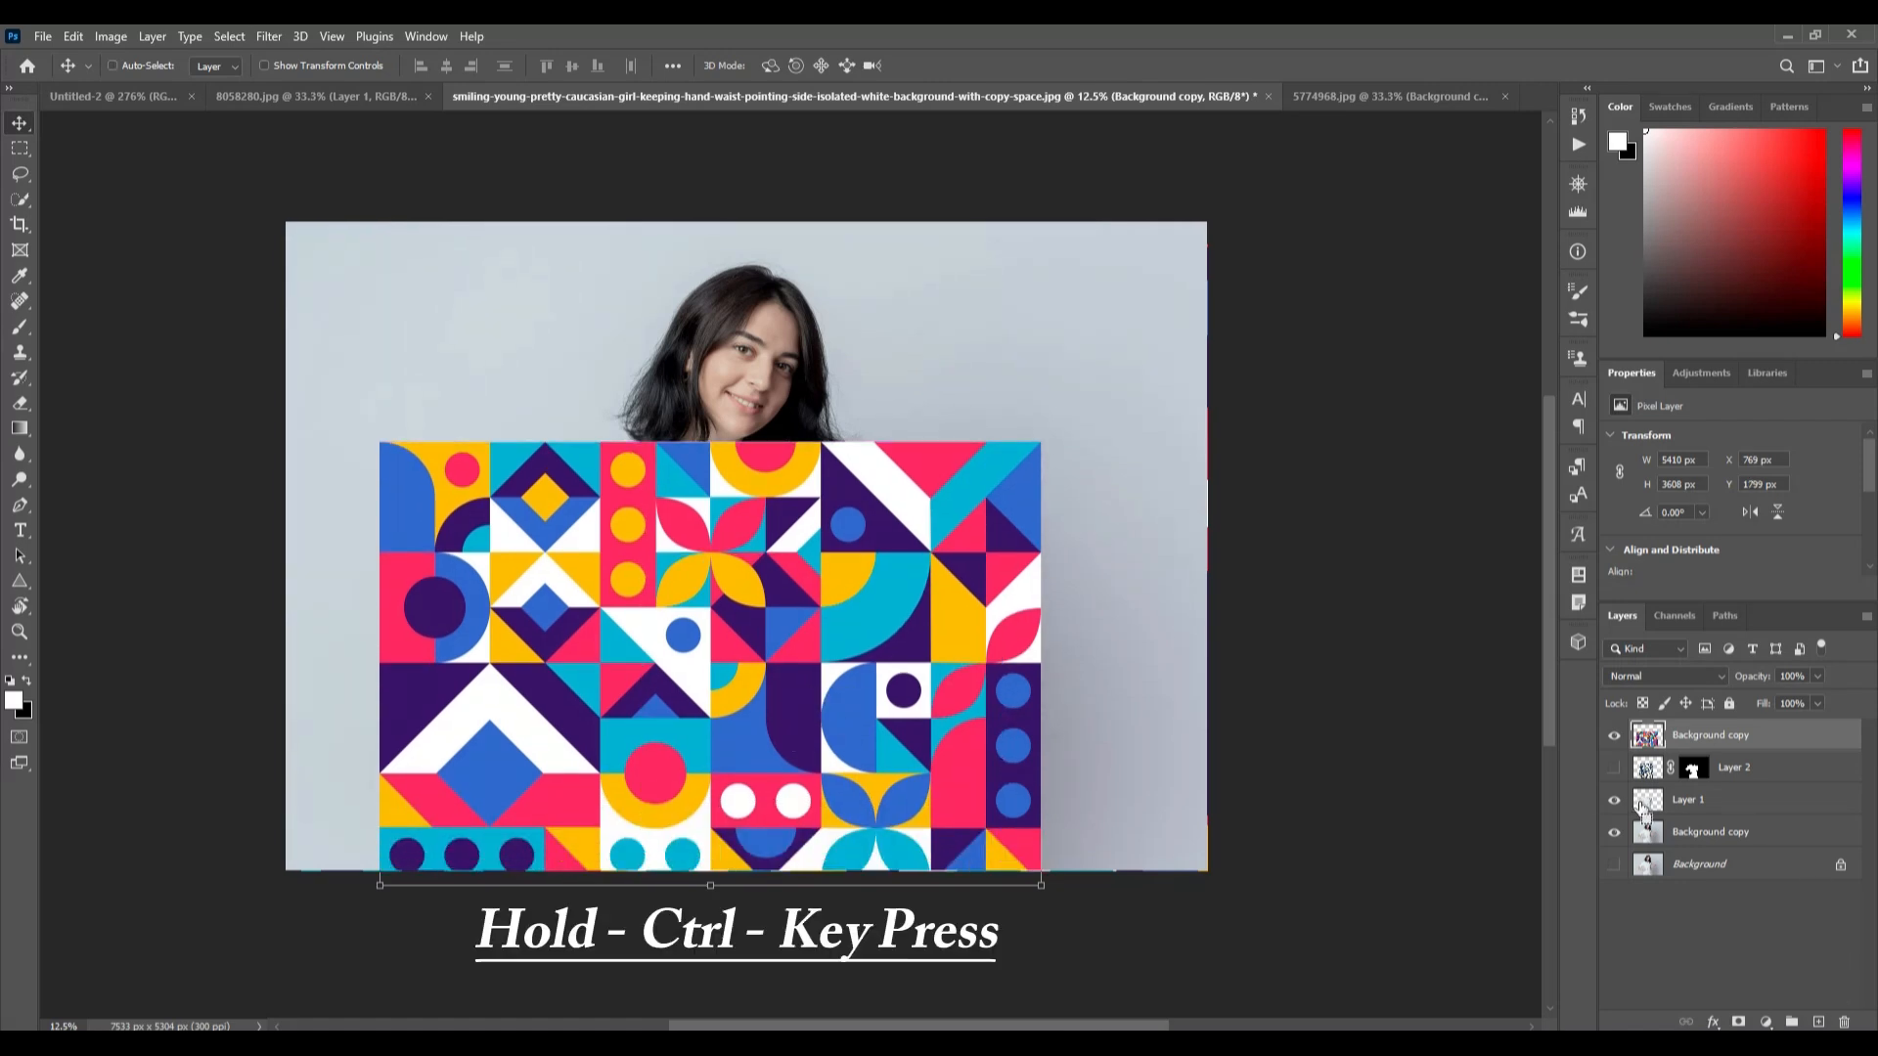
- Mask the geometric pattern with the T-shirt outline from Layer 1 and set its blend mode to Multiply
{"action": "left_click", "coordinate": [1647, 800], "text": "ctrl"}
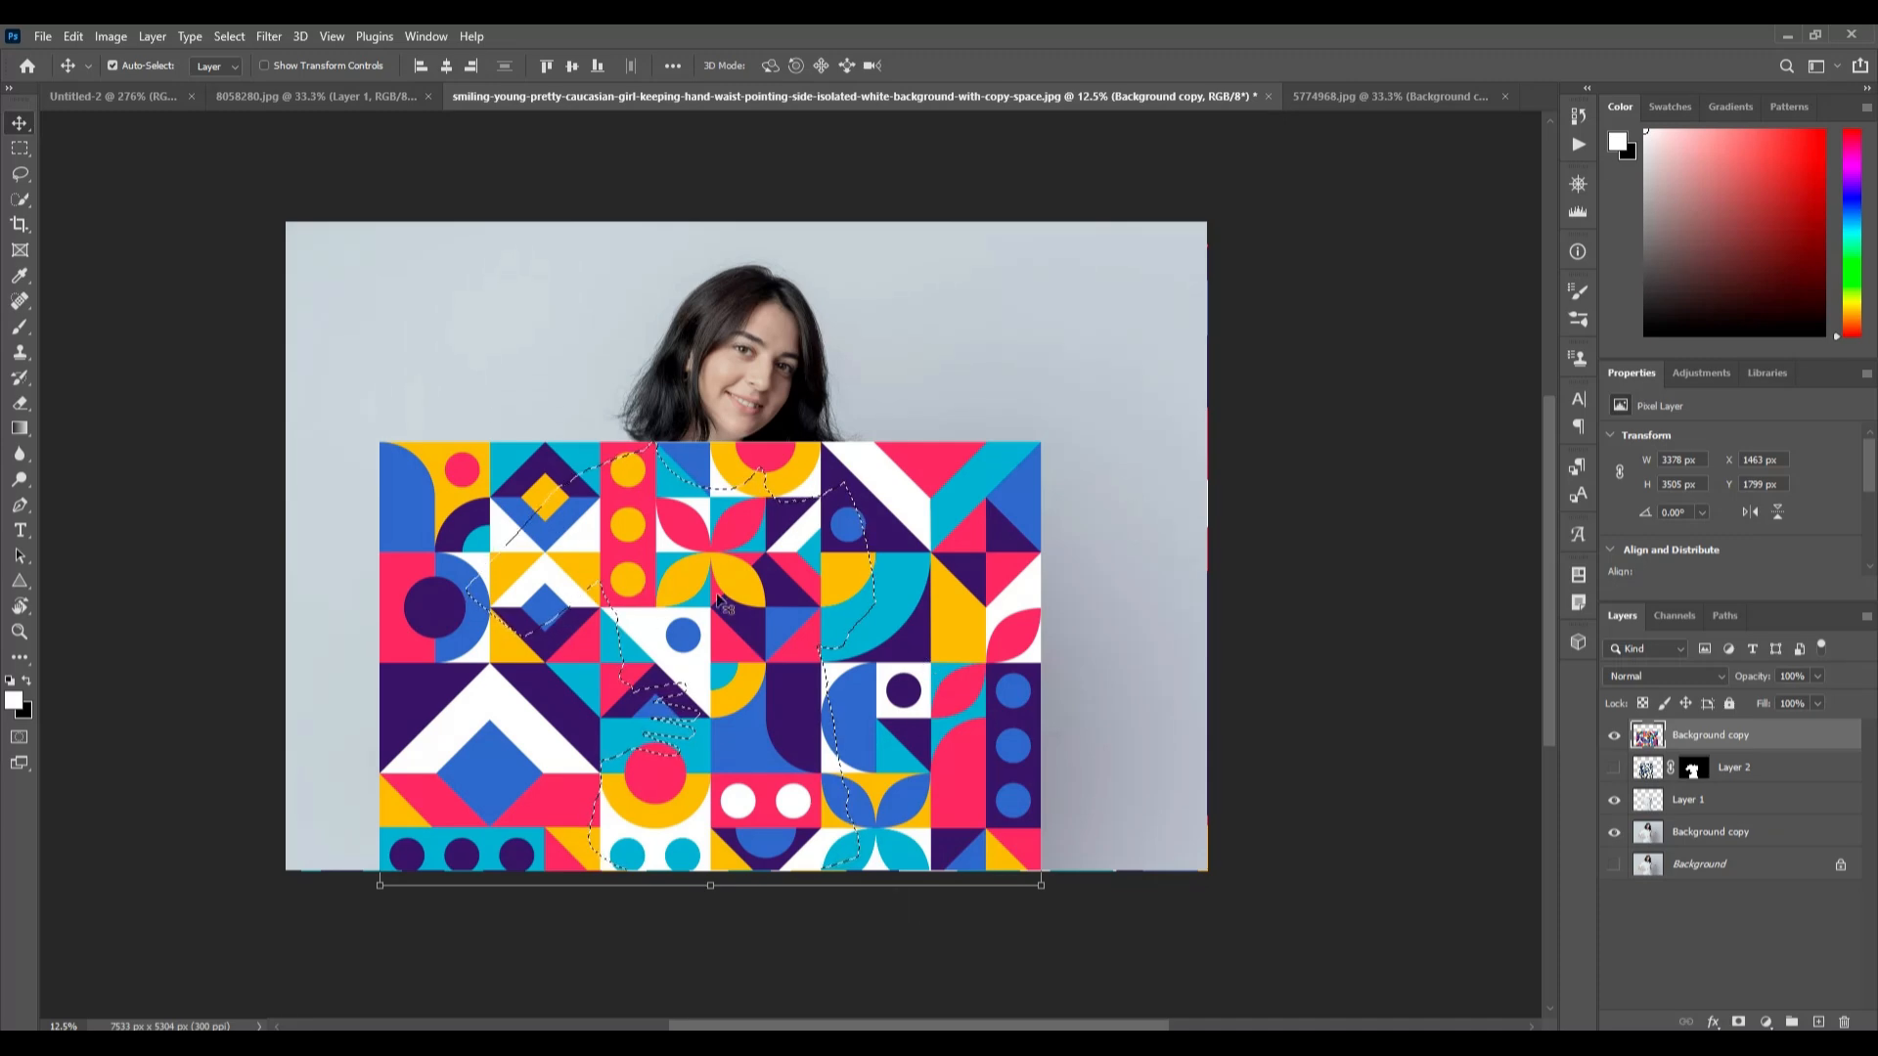
{"action": "left_click", "coordinate": [1741, 1021]}
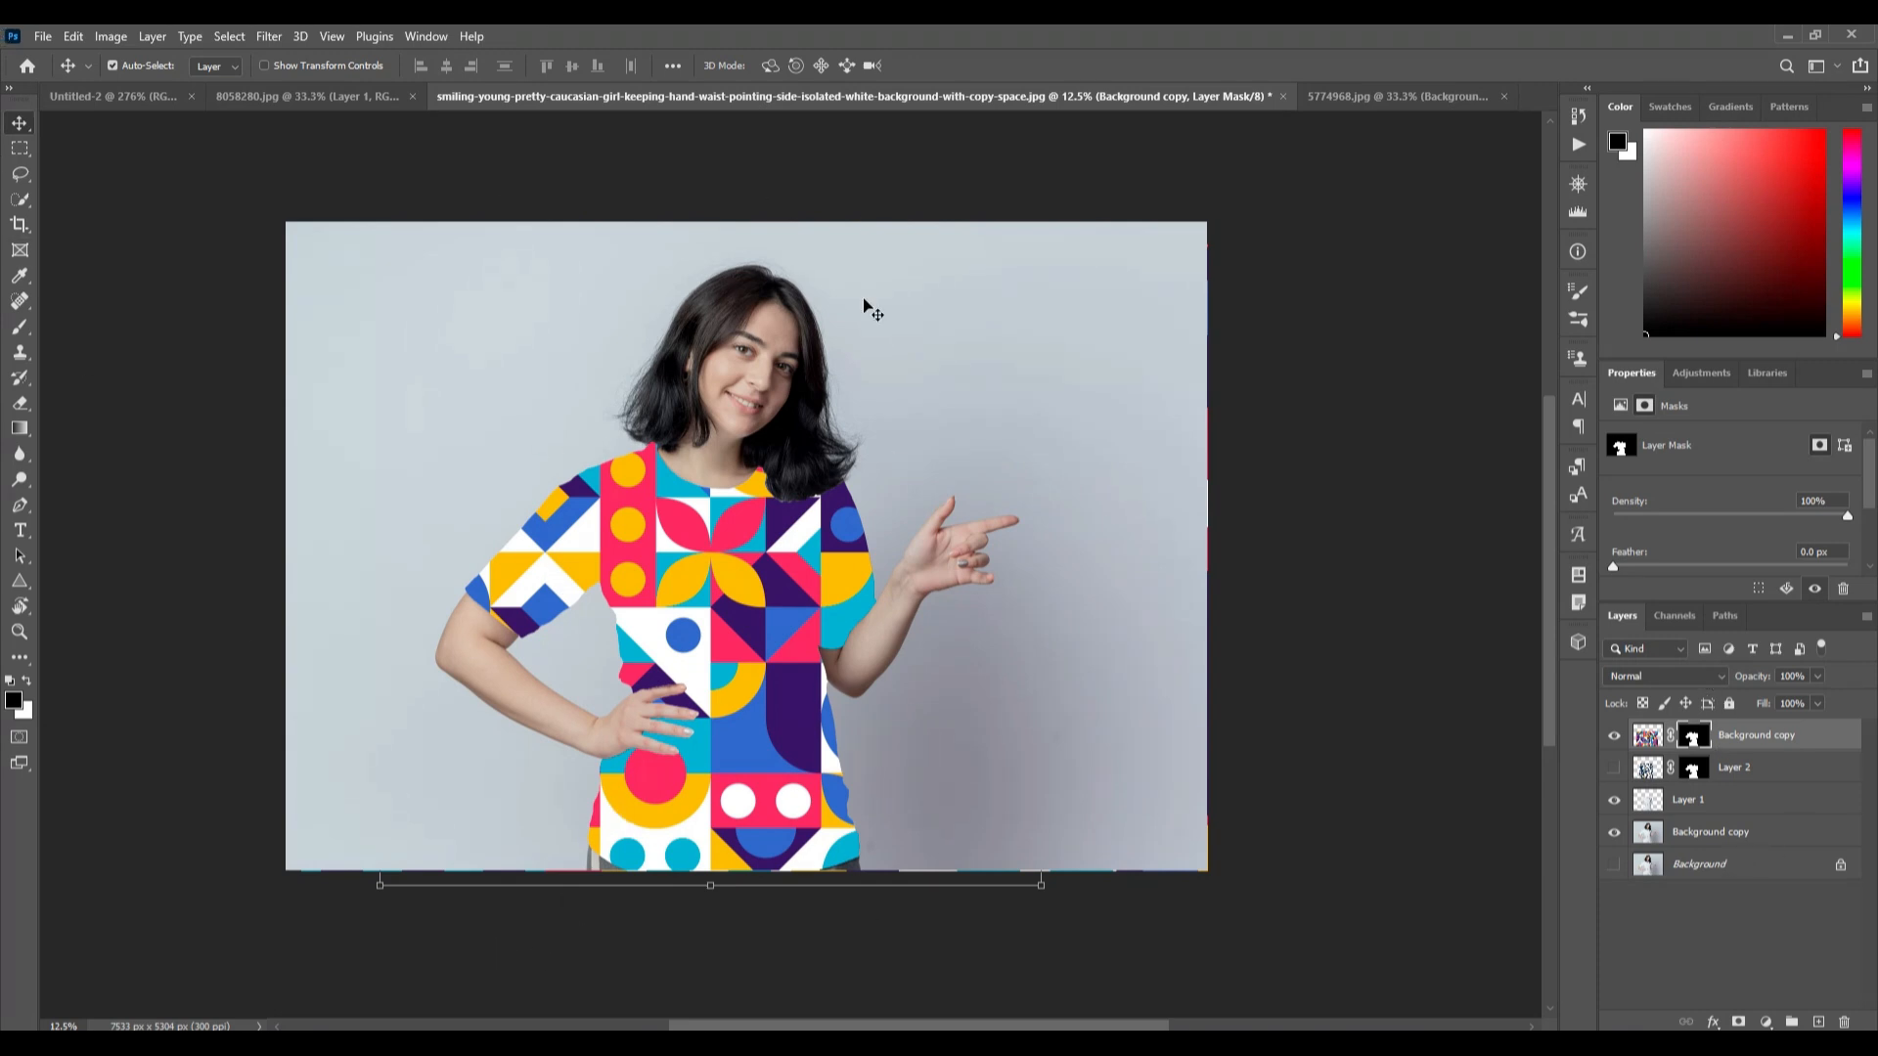
{"action": "left_click", "coordinate": [1710, 687]}
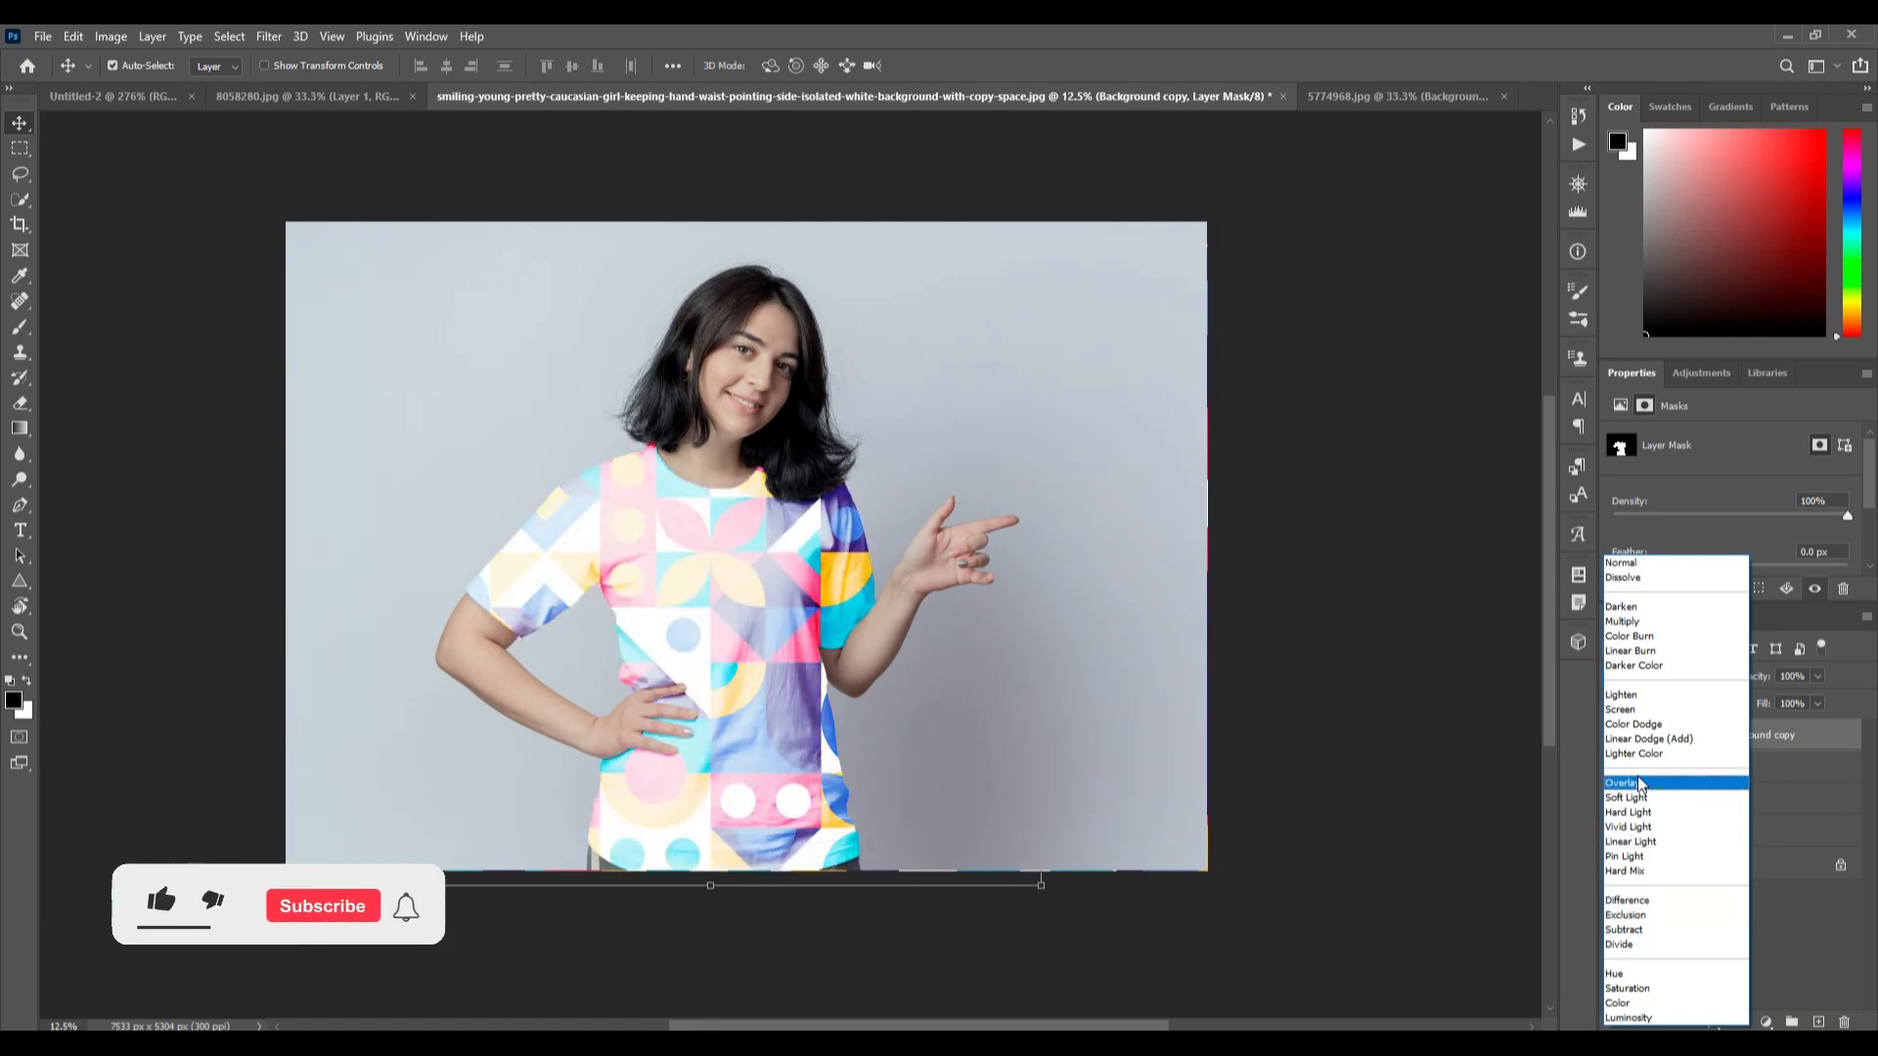
{"action": "left_click", "coordinate": [1625, 622]}
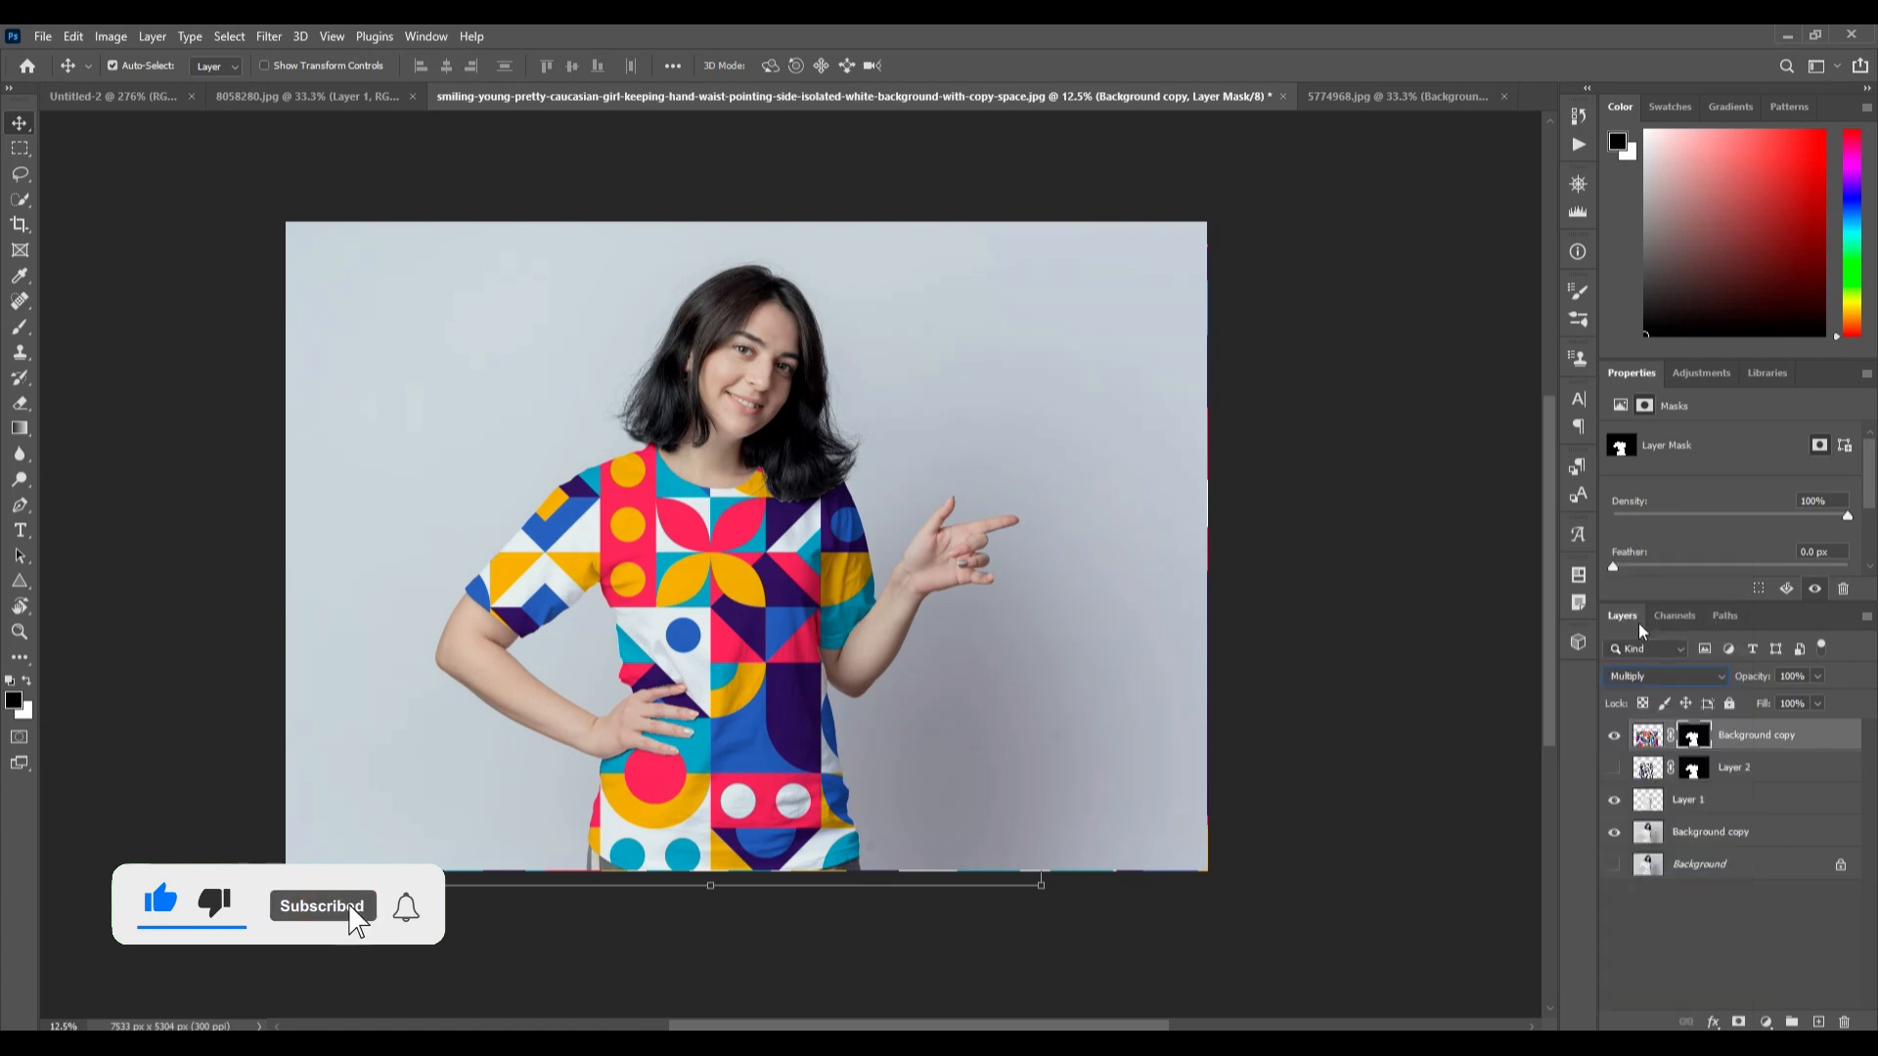
{"action": "left_click", "coordinate": [1294, 698]}
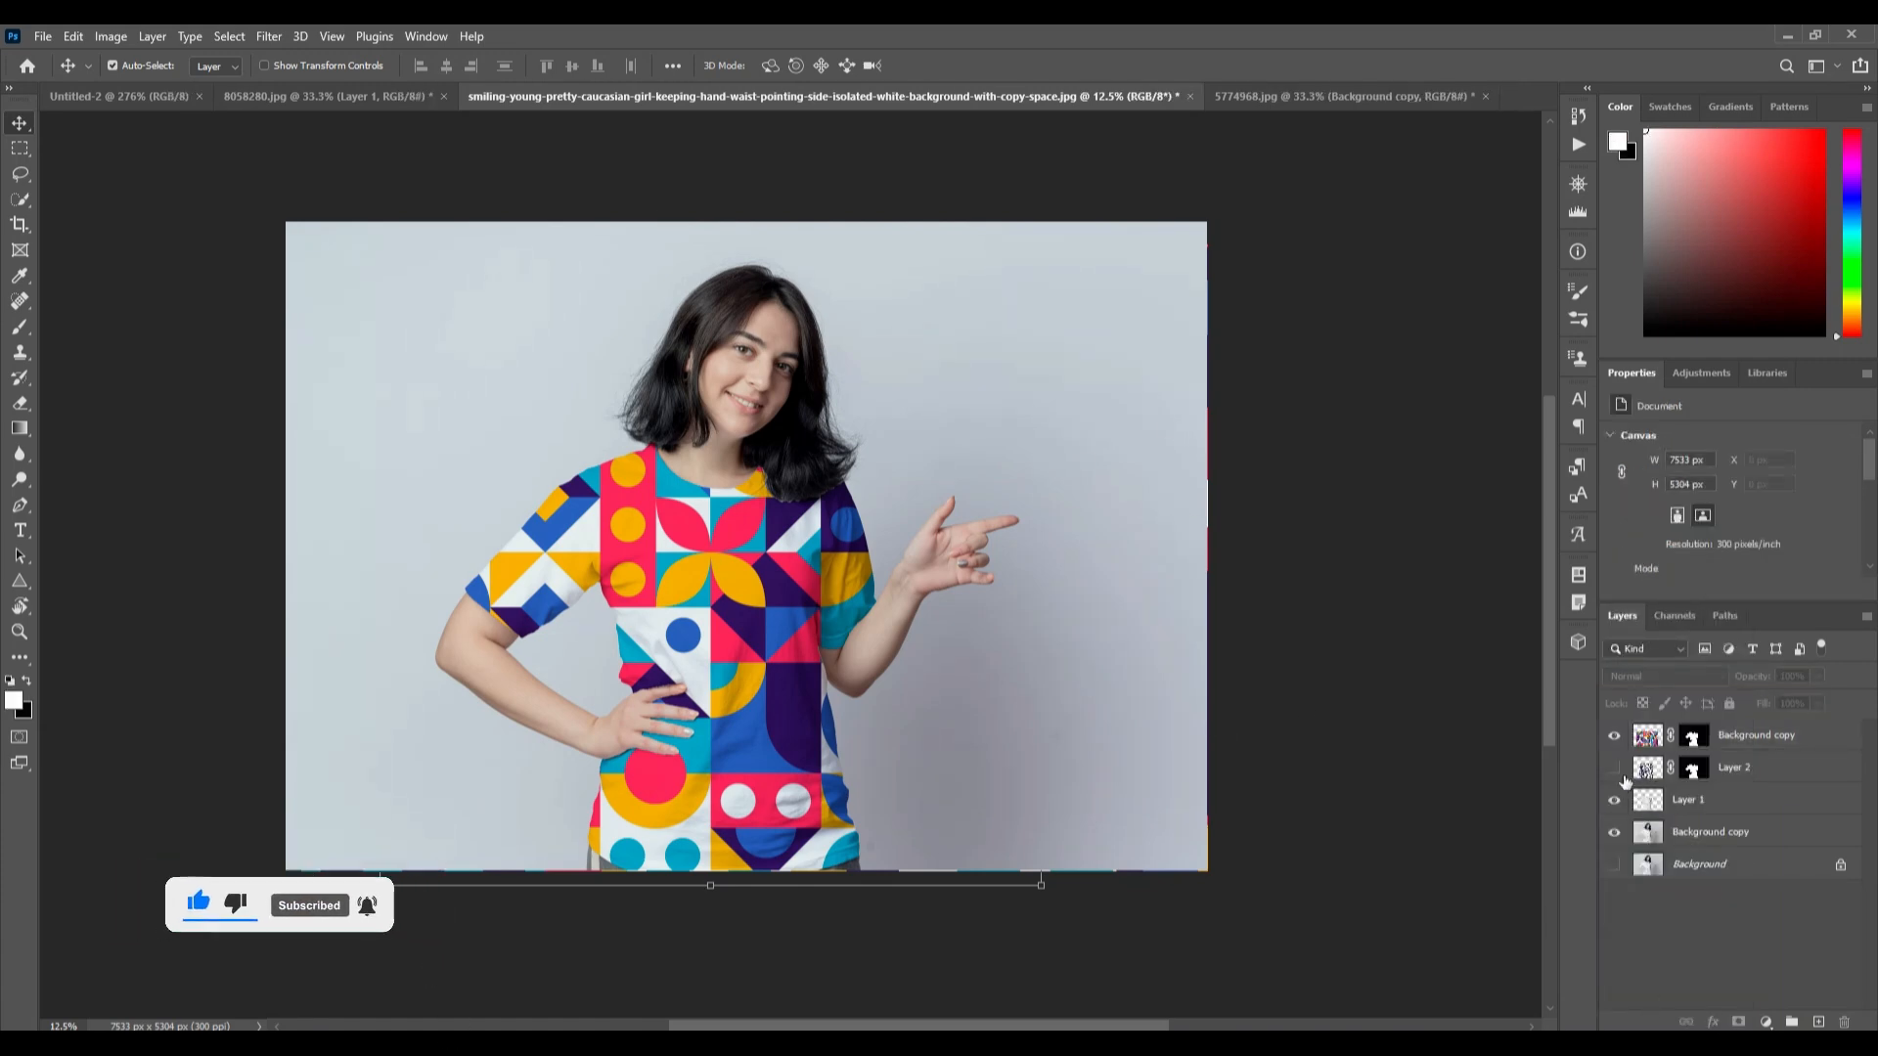
- Compare the two shirt designs by toggling the visibility of the squiggle and geometric pattern layers, ending with the geometric one shown
{"action": "left_click", "coordinate": [1614, 734]}
{"action": "left_click", "coordinate": [1614, 767]}
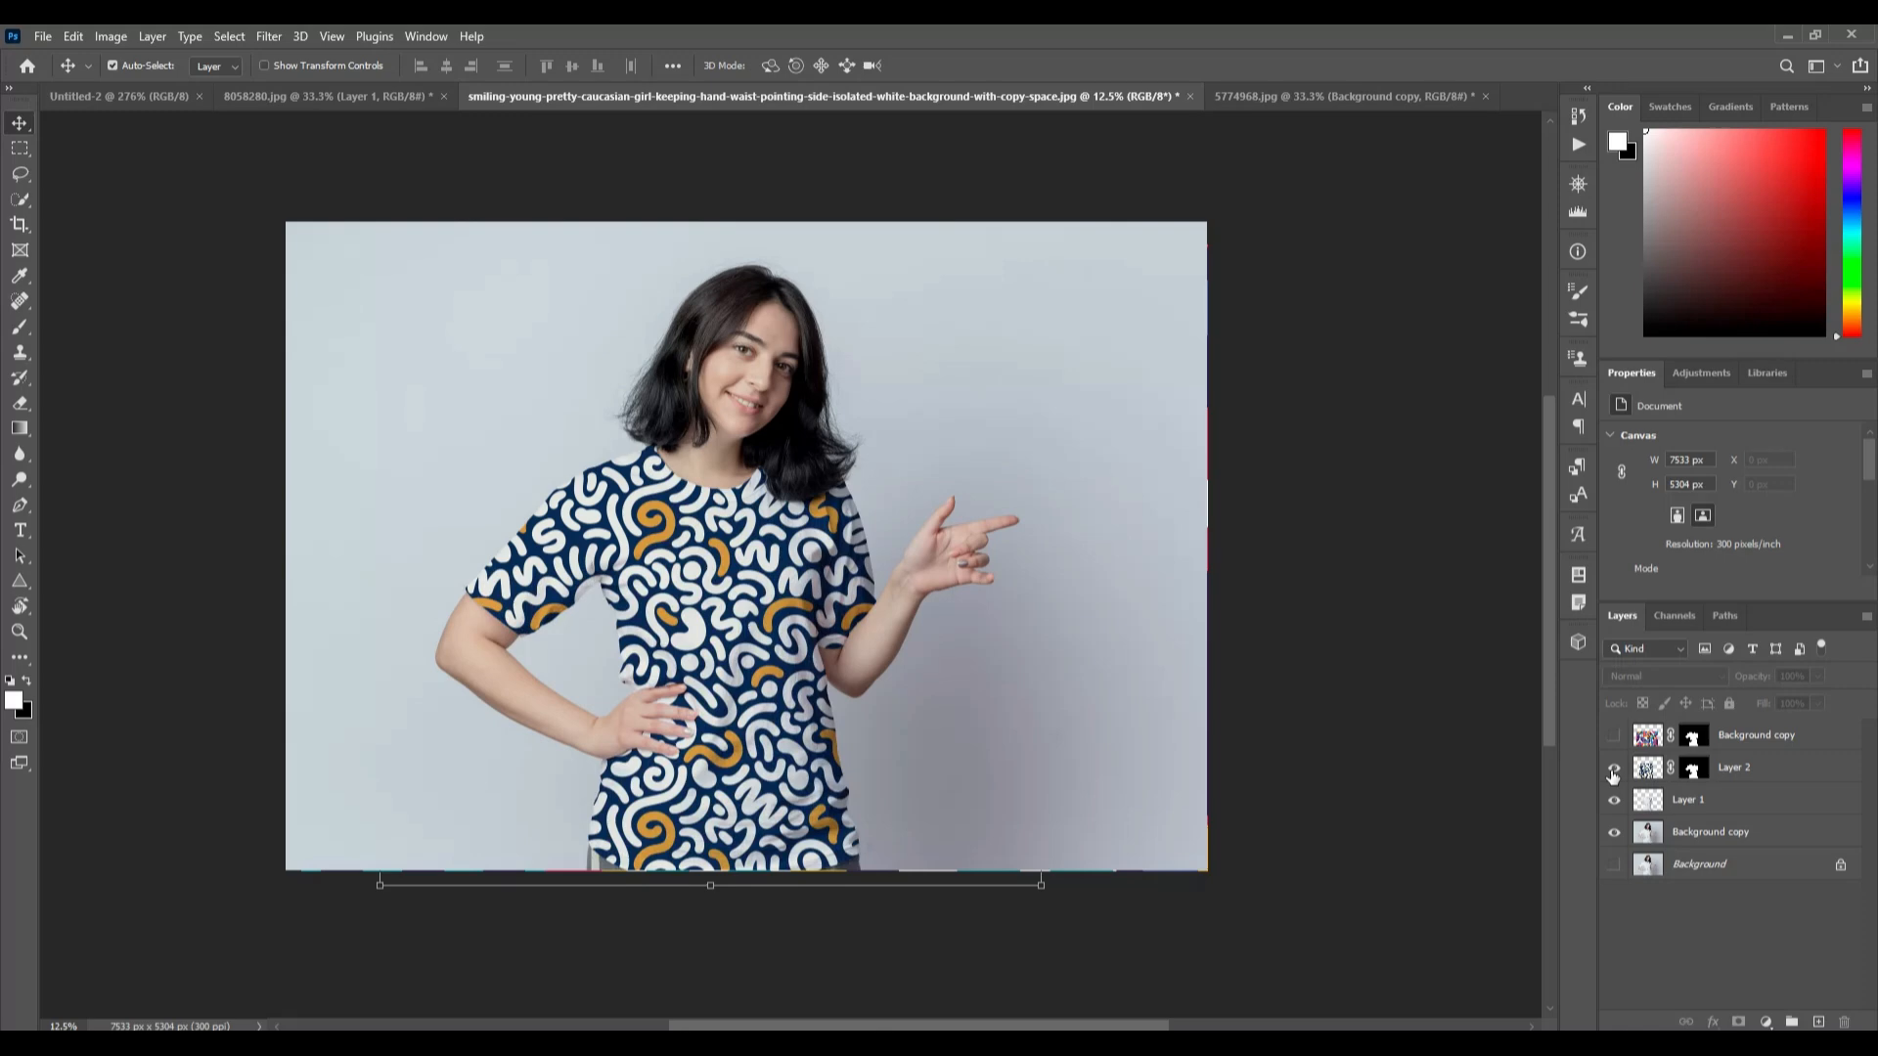
{"action": "left_click", "coordinate": [1614, 735]}
{"action": "left_click", "coordinate": [1614, 767]}
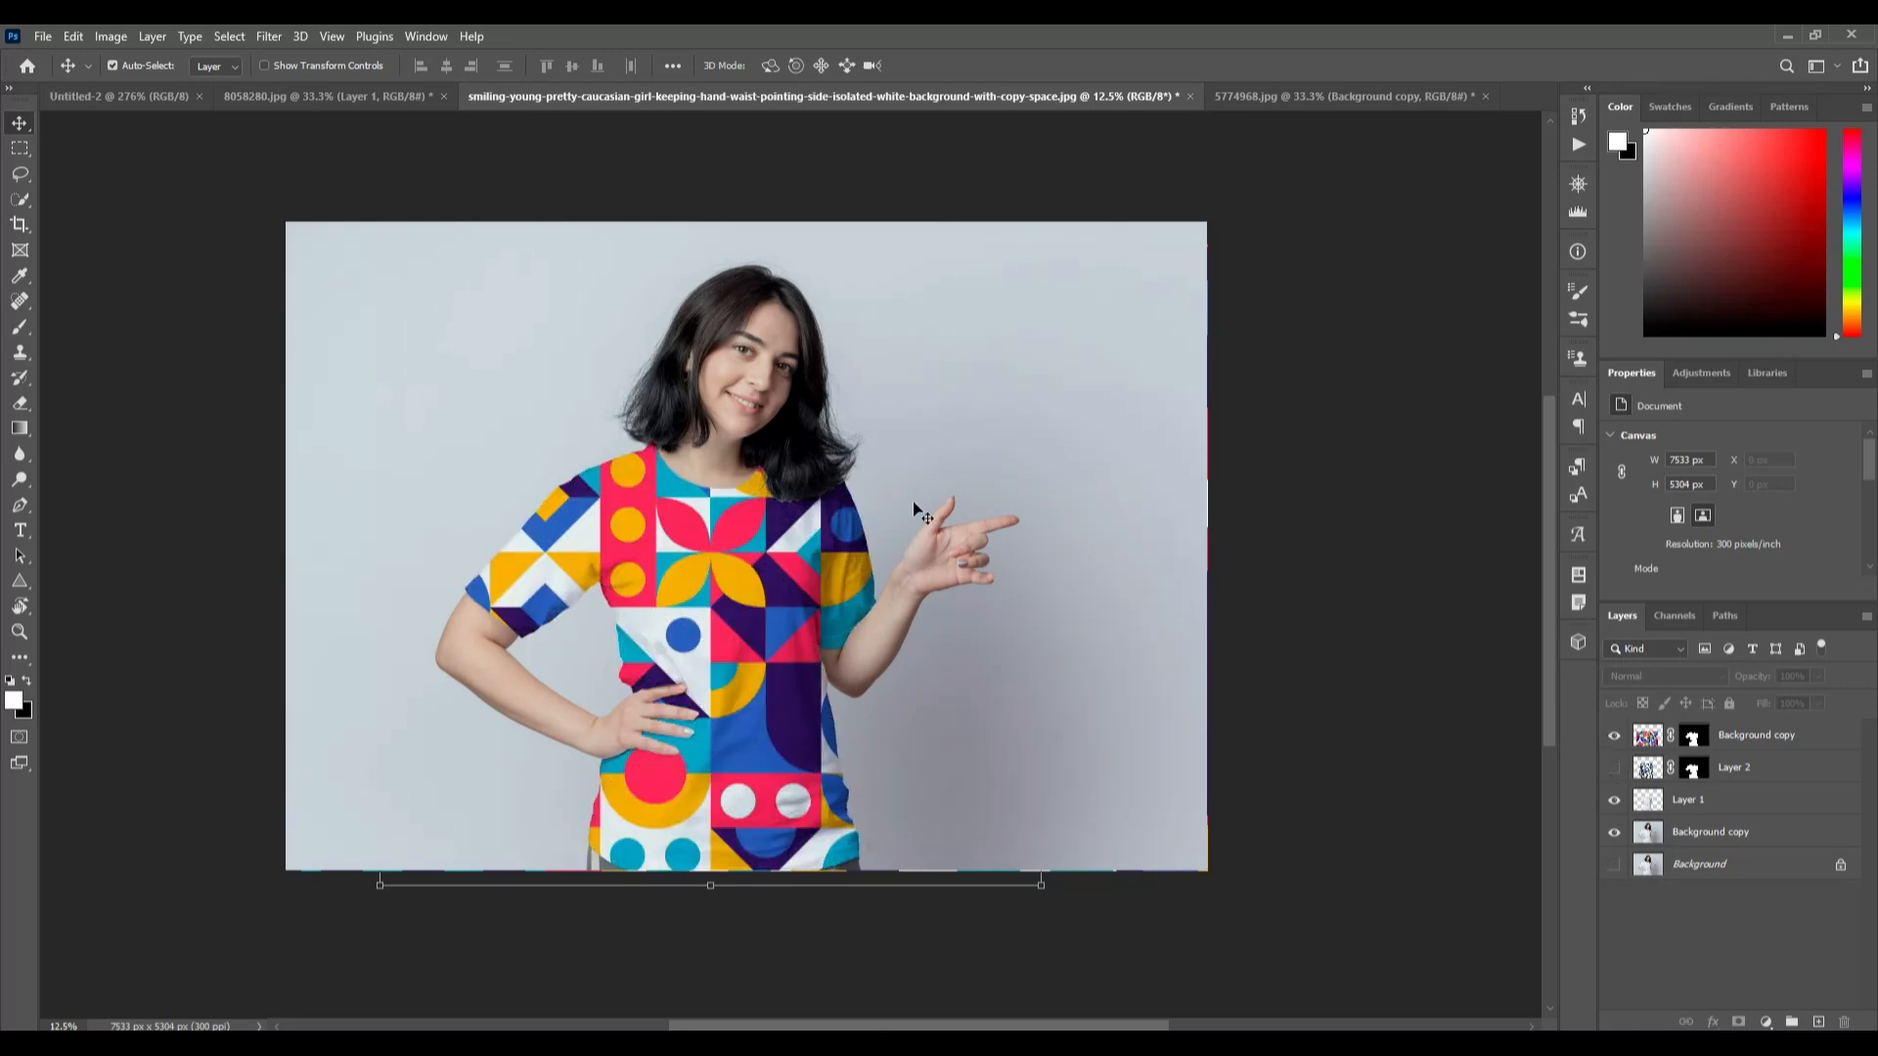